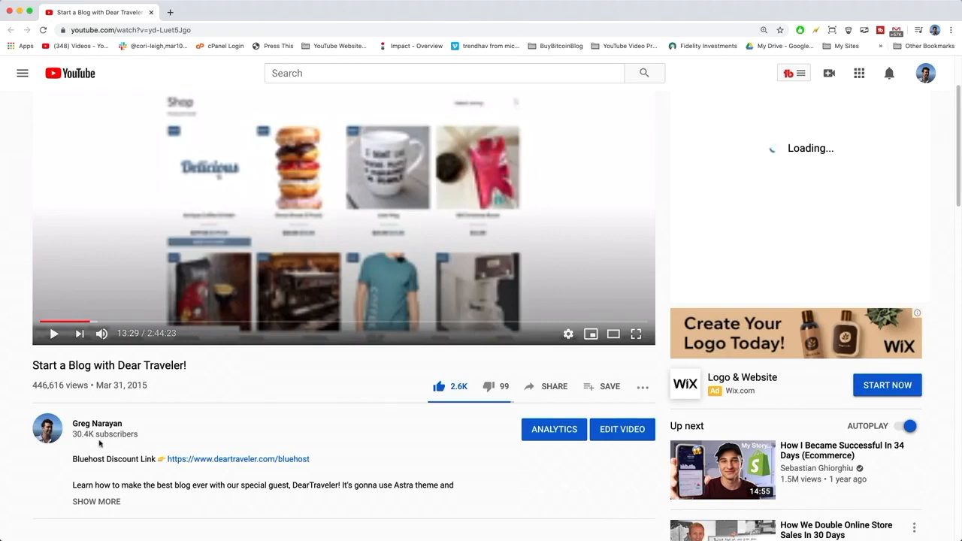
Step: Open the Bluehost discount link from the video description and highlight the starting price on the offer page
{"action": "left_click_drag", "start_coordinate": [72, 458], "coordinate": [307, 459]}
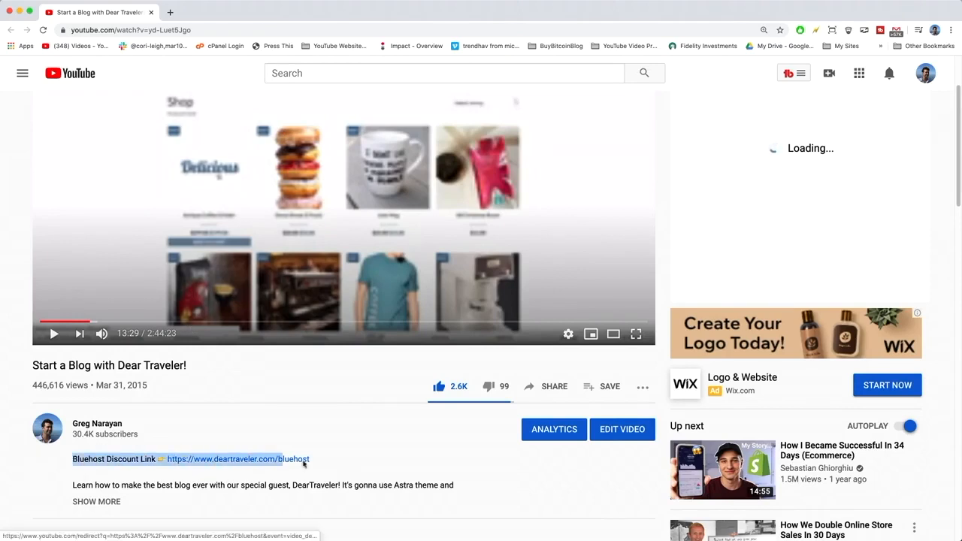
{"action": "left_click", "coordinate": [353, 466]}
{"action": "left_click", "coordinate": [275, 460]}
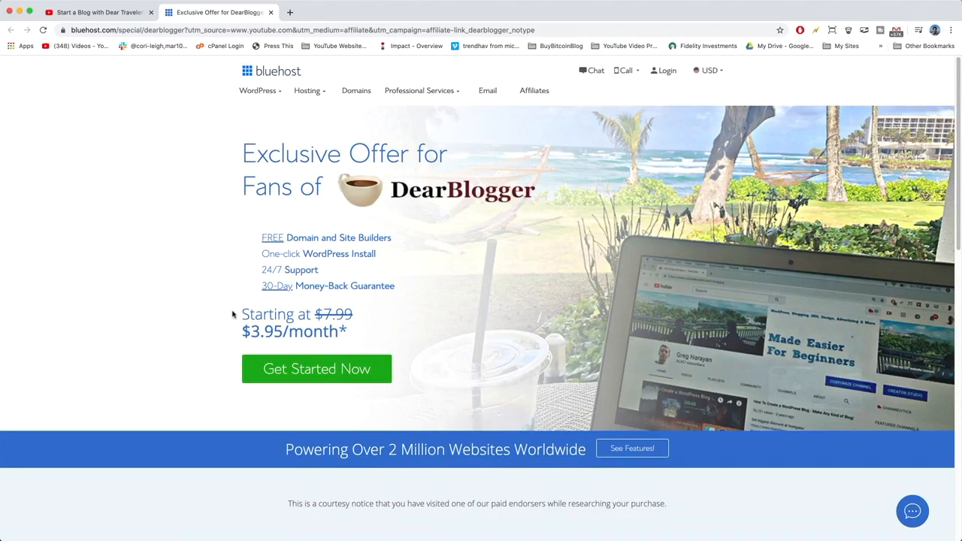
{"action": "left_click_drag", "start_coordinate": [241, 312], "coordinate": [406, 325]}
{"action": "left_click", "coordinate": [411, 327]}
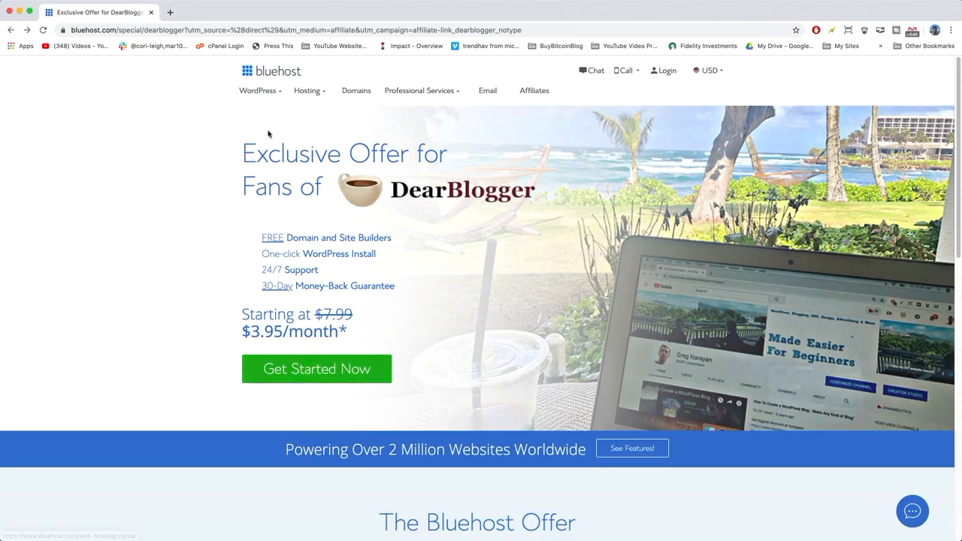
Step: Go to Bluehost's WordPress Hosting page and bring up its plan comparison
{"action": "mouse_move", "coordinate": [273, 100]}
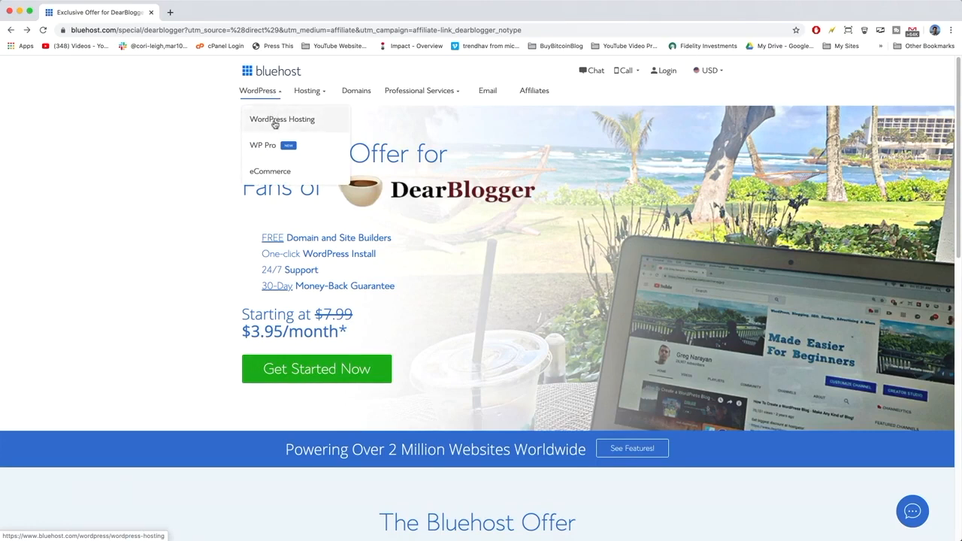
{"action": "left_click", "coordinate": [275, 123]}
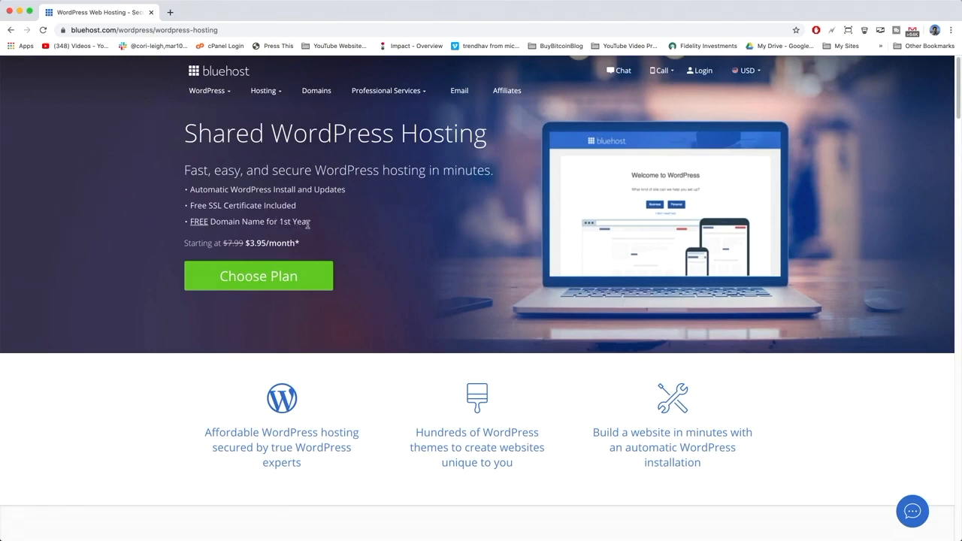
{"action": "left_click", "coordinate": [271, 279]}
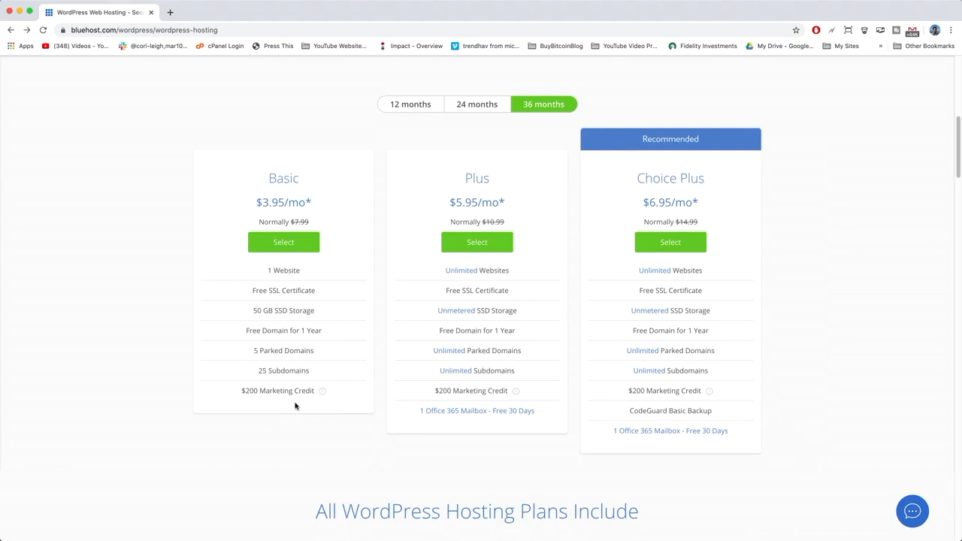
Step: Review the WordPress hosting plans and their shared features, and select the Basic plan
{"action": "mouse_move", "coordinate": [321, 397]}
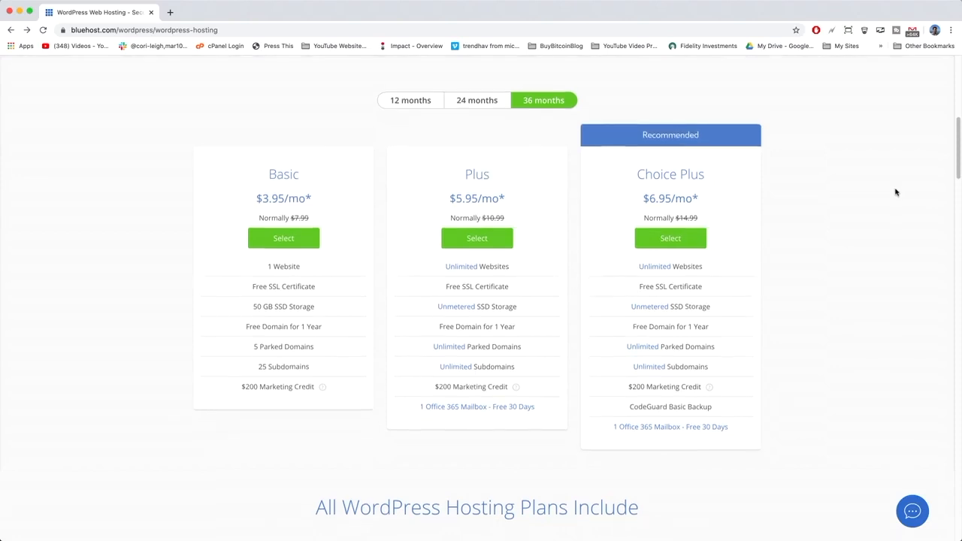
{"action": "scroll", "coordinate": [895, 192], "scroll_direction": "down", "scroll_amount": 5}
{"action": "scroll", "coordinate": [895, 193], "scroll_direction": "down", "scroll_amount": 10}
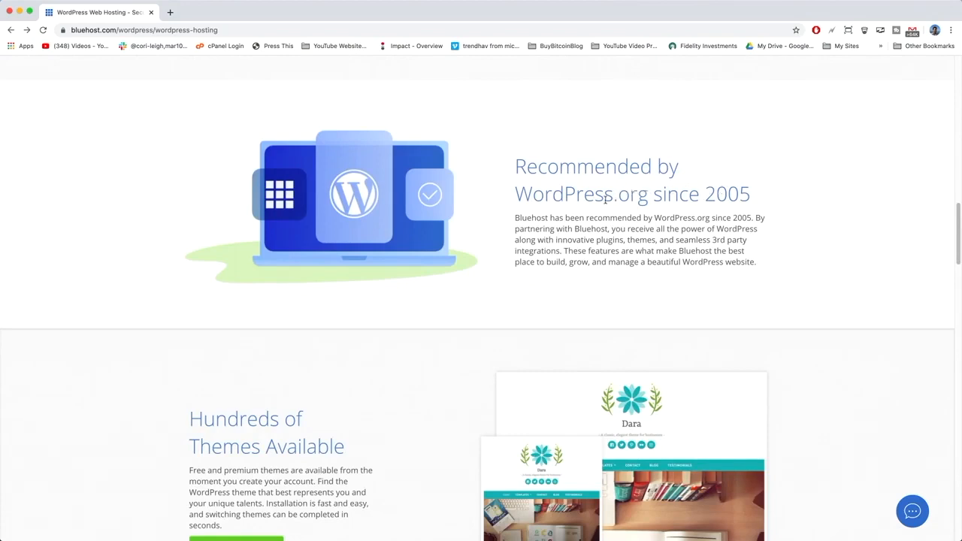
{"action": "scroll", "coordinate": [709, 212], "scroll_direction": "down", "scroll_amount": 3}
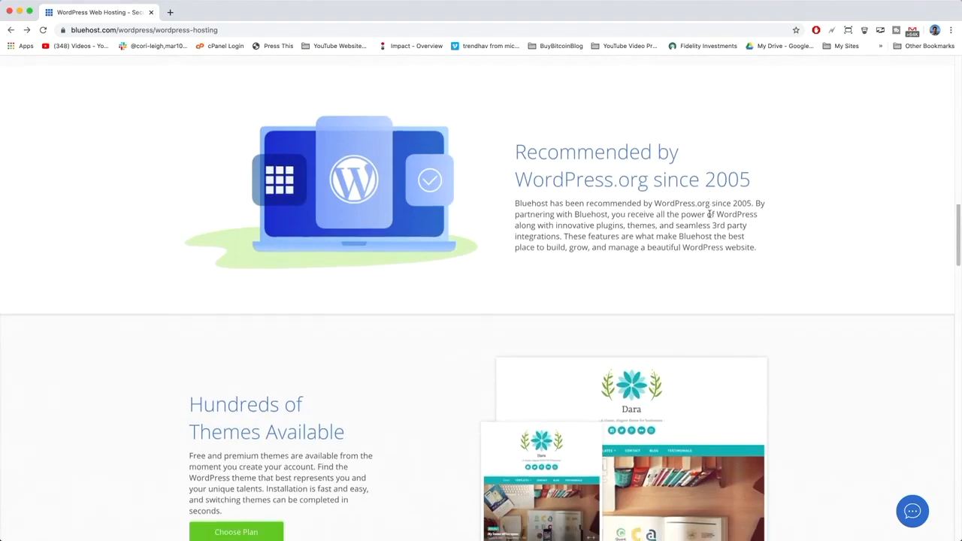
{"action": "scroll", "coordinate": [441, 279], "scroll_direction": "up", "scroll_amount": 10}
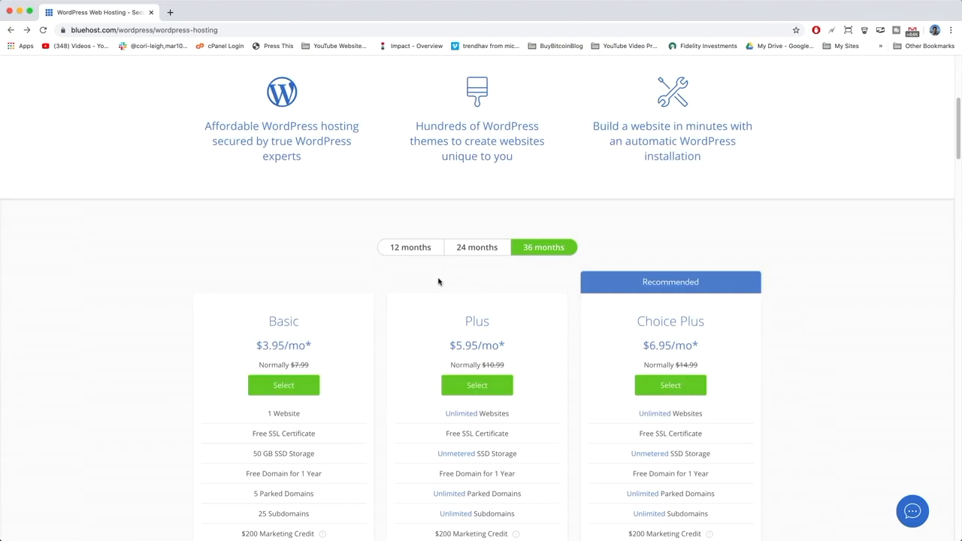
{"action": "scroll", "coordinate": [439, 281], "scroll_direction": "down", "scroll_amount": 1}
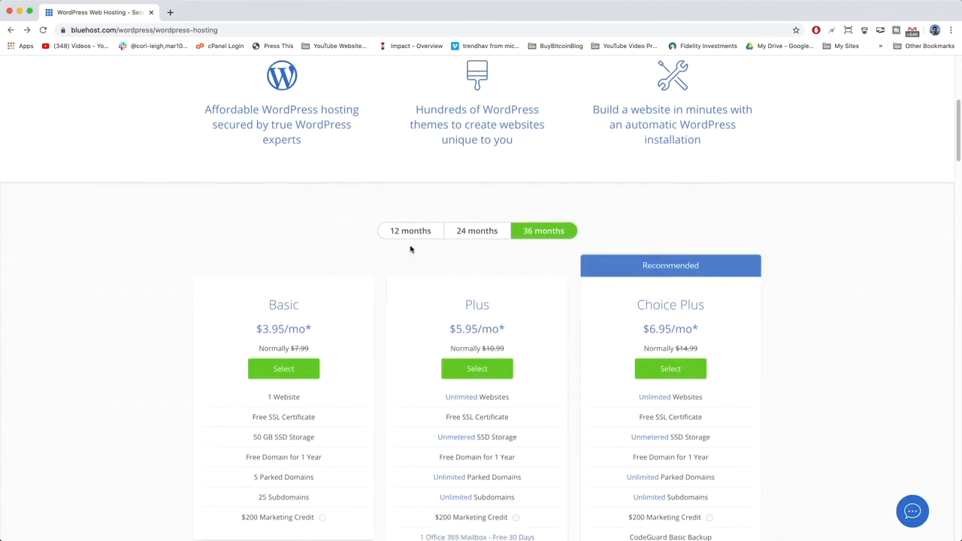
{"action": "left_click", "coordinate": [289, 379]}
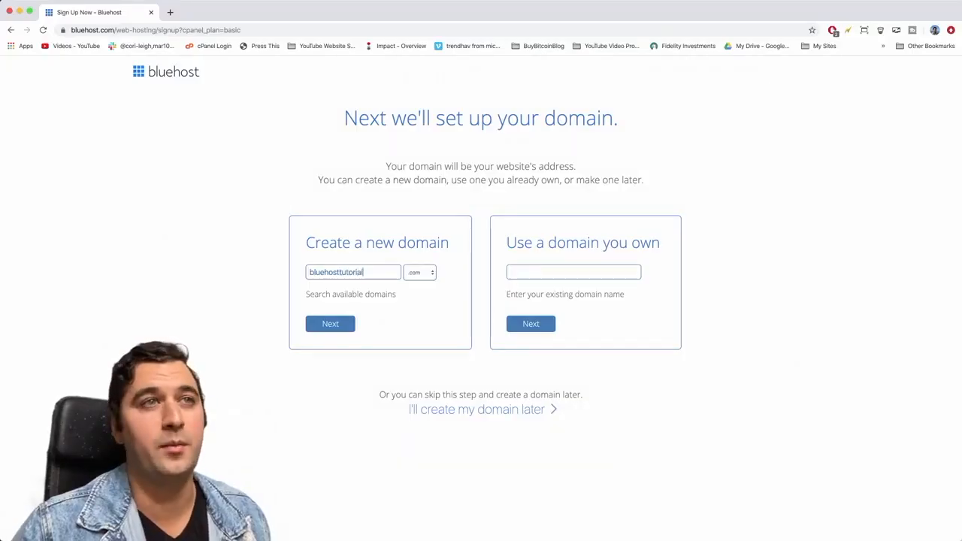
Step: Try to create bluehosttutorial.com as the new domain, looking through the available domain extensions
{"action": "left_click", "coordinate": [378, 284]}
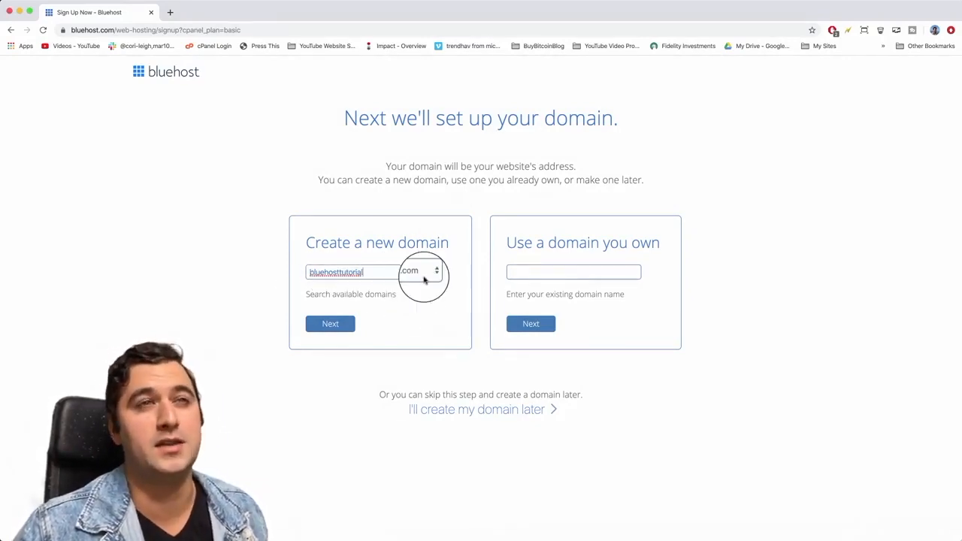
{"action": "left_click", "coordinate": [426, 274]}
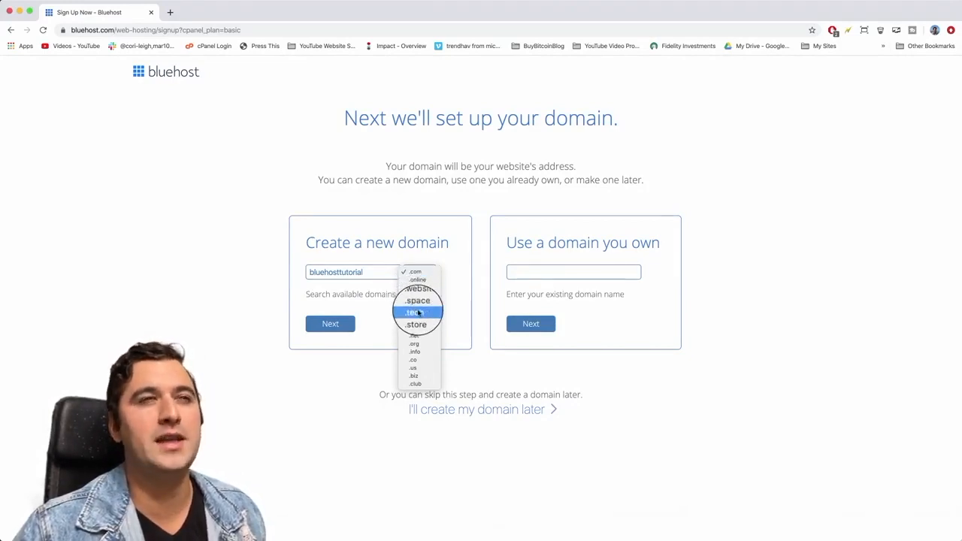
{"action": "left_click", "coordinate": [460, 250]}
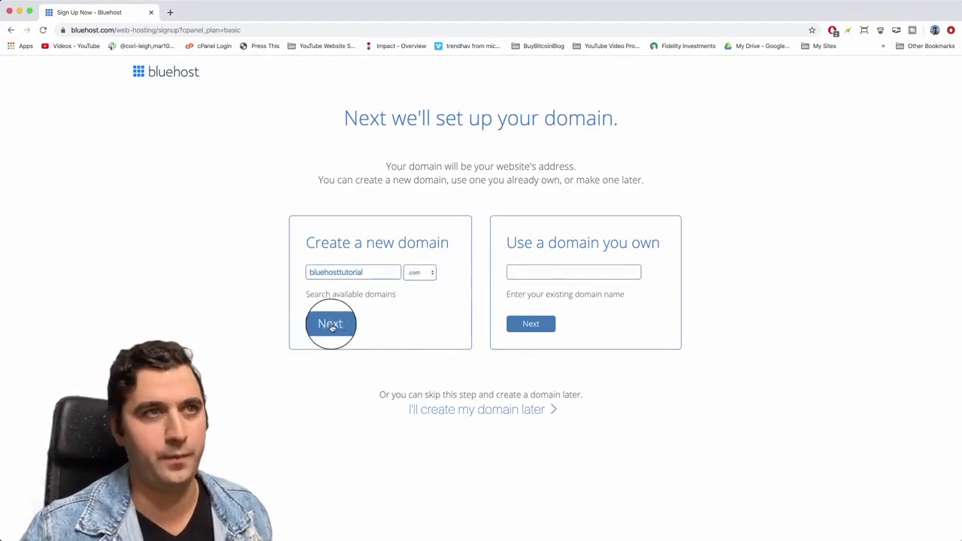
{"action": "left_click", "coordinate": [331, 327]}
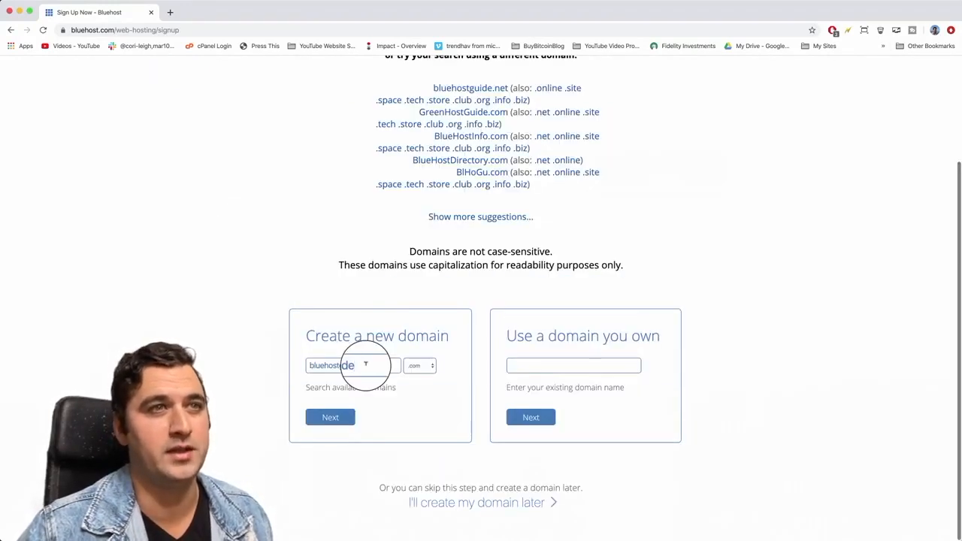
Step: Change the new domain to bluehostsetup.com and submit it to continue the signup
{"action": "key", "text": "BackSpace"}
{"action": "key", "text": "BackSpace"}
{"action": "key", "text": "BackSpace"}
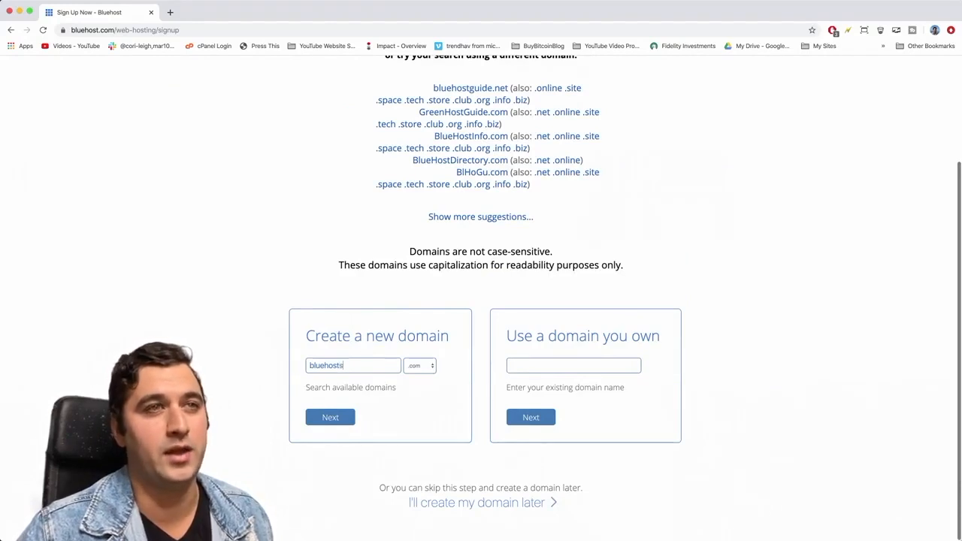
{"action": "left_click", "coordinate": [334, 418]}
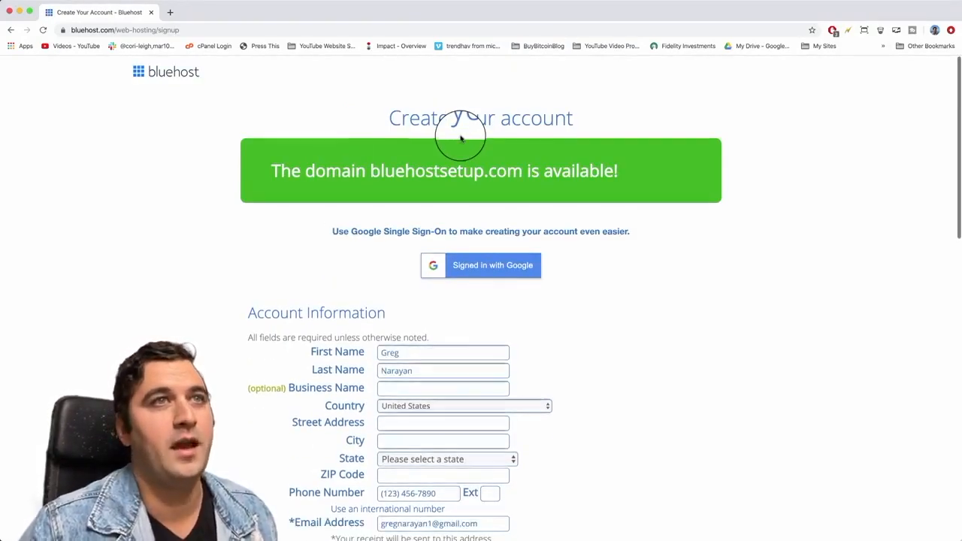
Step: Fill in the business name as DearBlogger Inc. in the account information
{"action": "scroll", "coordinate": [509, 305], "scroll_direction": "down", "scroll_amount": 2}
{"action": "scroll", "coordinate": [508, 304], "scroll_direction": "down", "scroll_amount": 3}
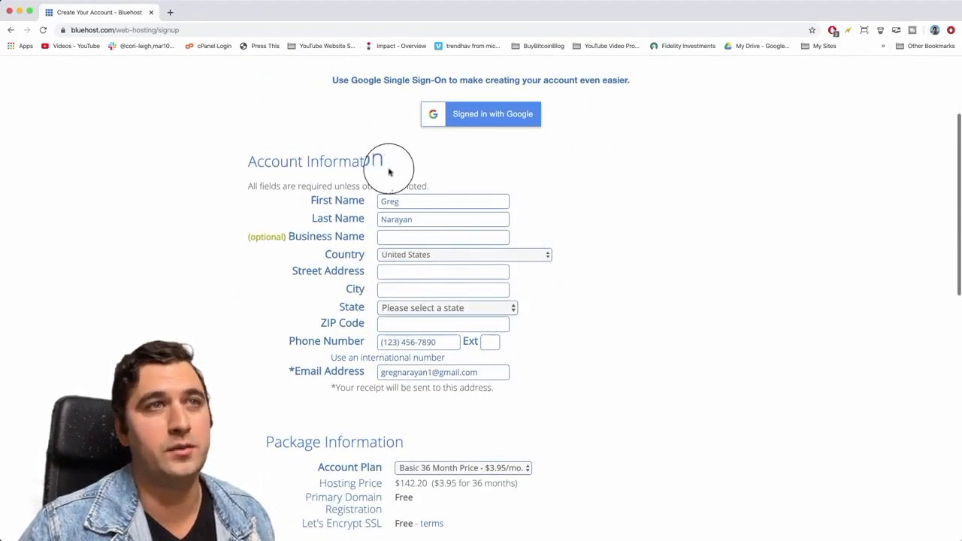
{"action": "left_click", "coordinate": [402, 235]}
{"action": "type", "text": "DearBlogger Inc."}
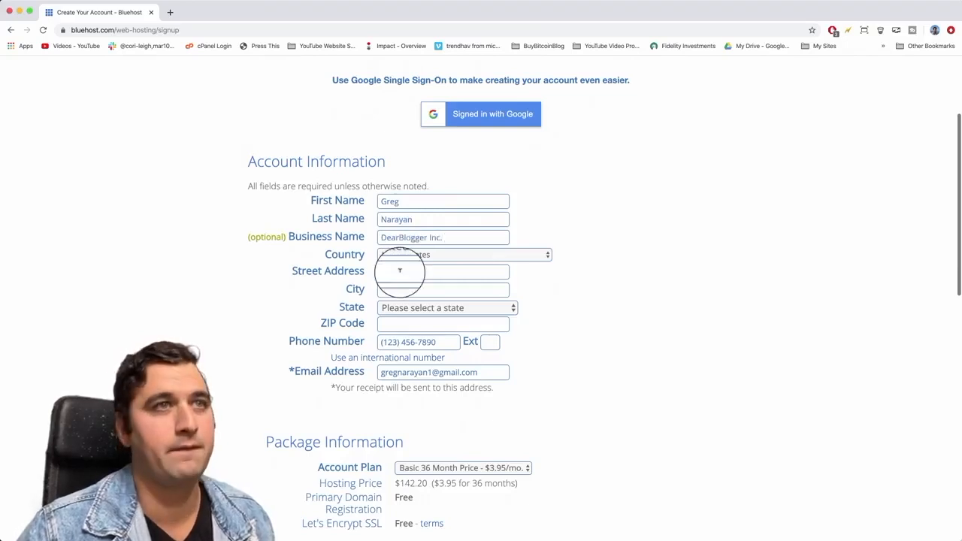
Step: Choose the Basic 36 Month Price at $3.95/mo. as the account plan
{"action": "scroll", "coordinate": [400, 271], "scroll_direction": "down", "scroll_amount": 2}
{"action": "scroll", "coordinate": [401, 274], "scroll_direction": "down", "scroll_amount": 10}
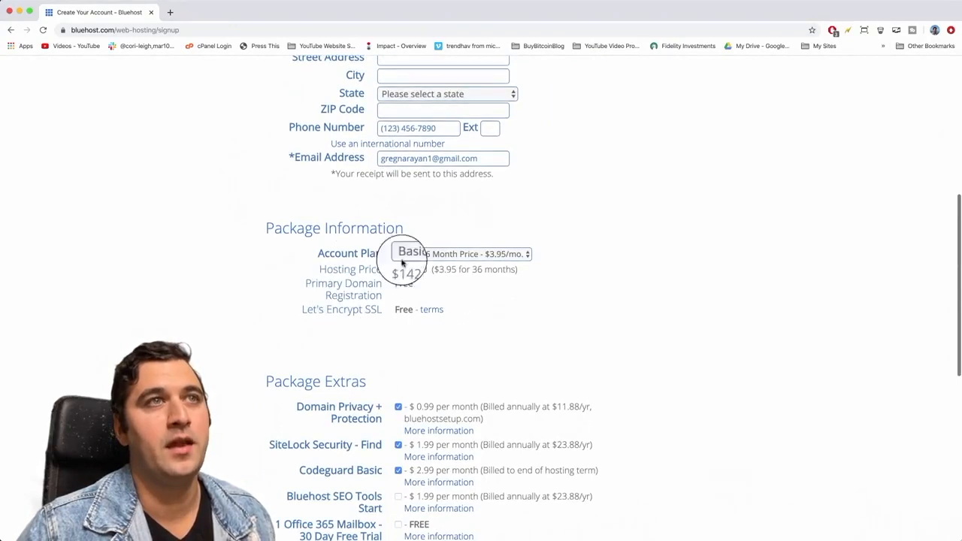
{"action": "left_click", "coordinate": [447, 259]}
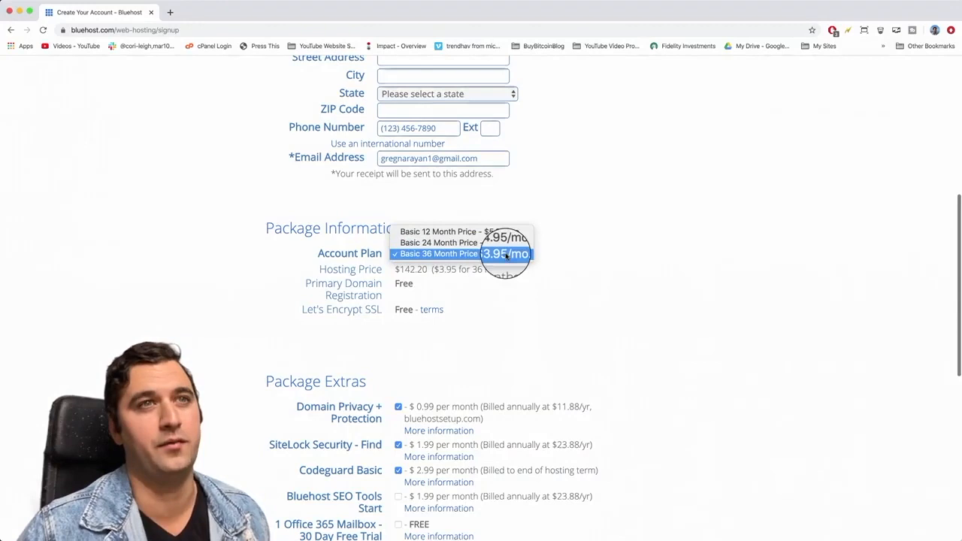
{"action": "left_click", "coordinate": [494, 254]}
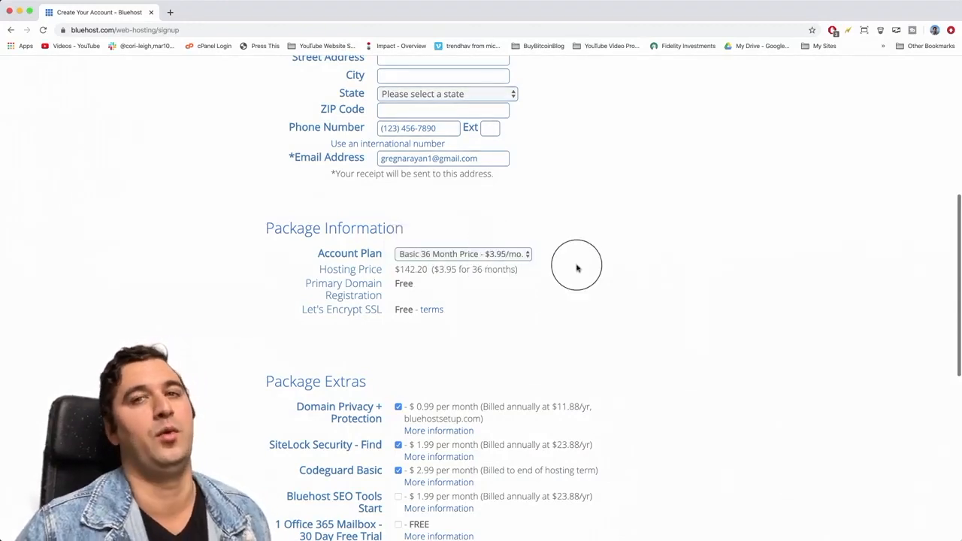
Step: Deselect the Domain Privacy + Protection, SiteLock Security and Codeguard Basic package extras
{"action": "scroll", "coordinate": [576, 303], "scroll_direction": "down", "scroll_amount": 2}
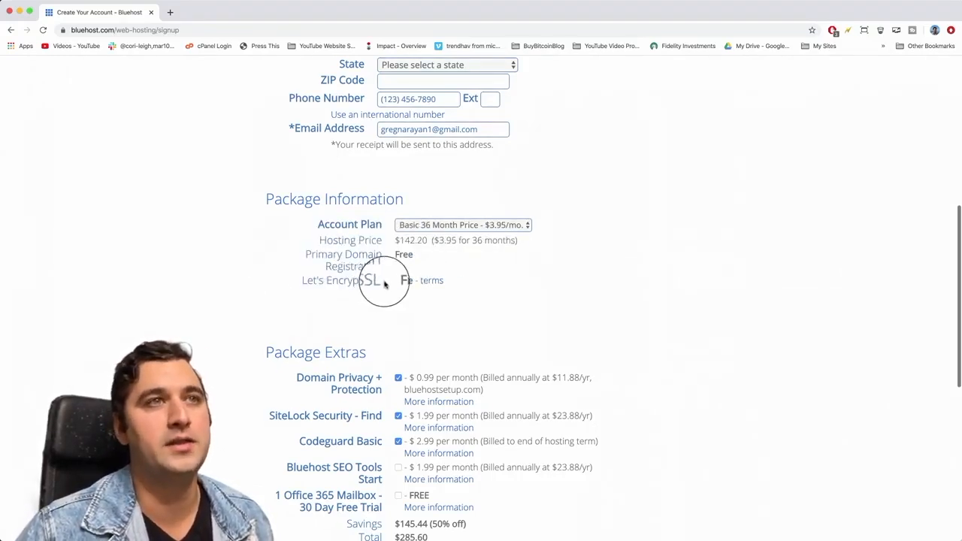
{"action": "scroll", "coordinate": [378, 280], "scroll_direction": "down", "scroll_amount": 5}
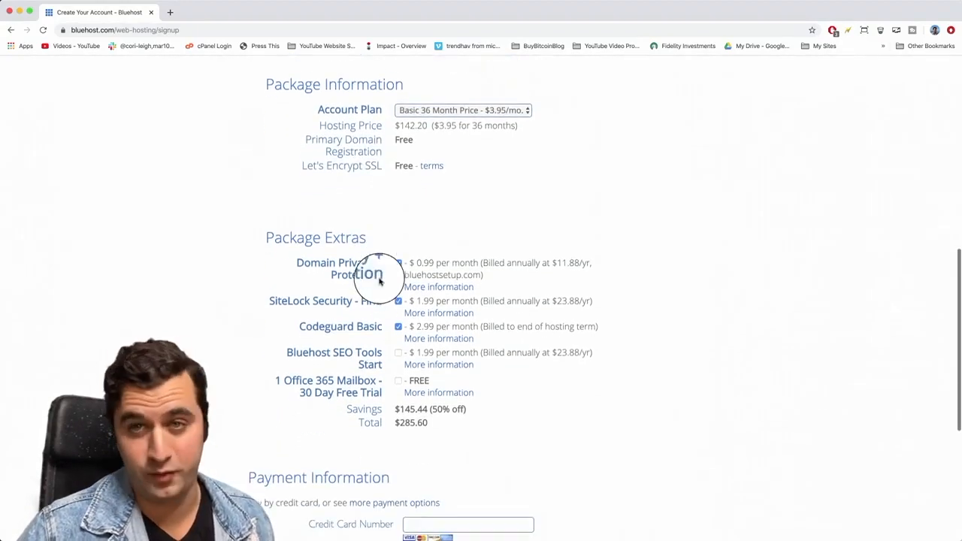
{"action": "scroll", "coordinate": [378, 280], "scroll_direction": "down", "scroll_amount": 1}
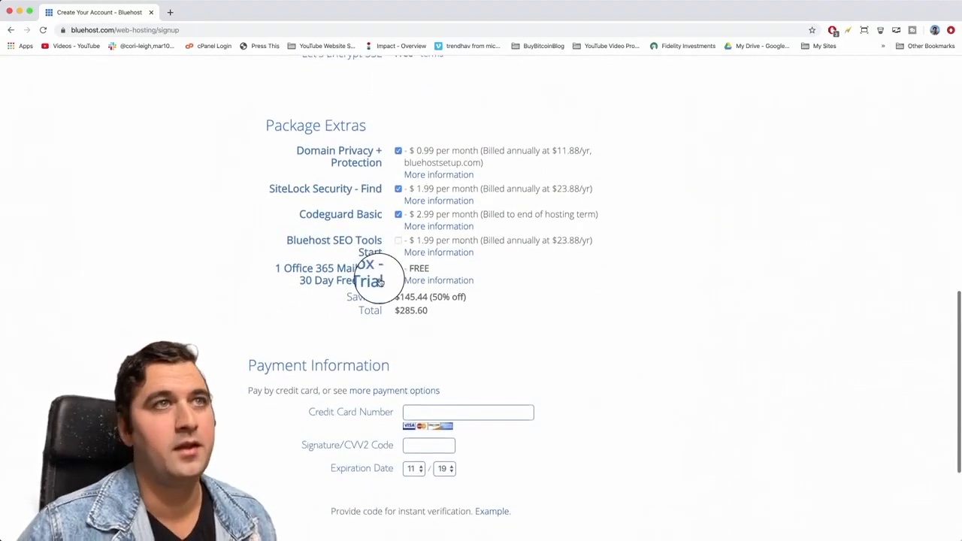
{"action": "left_click", "coordinate": [398, 152]}
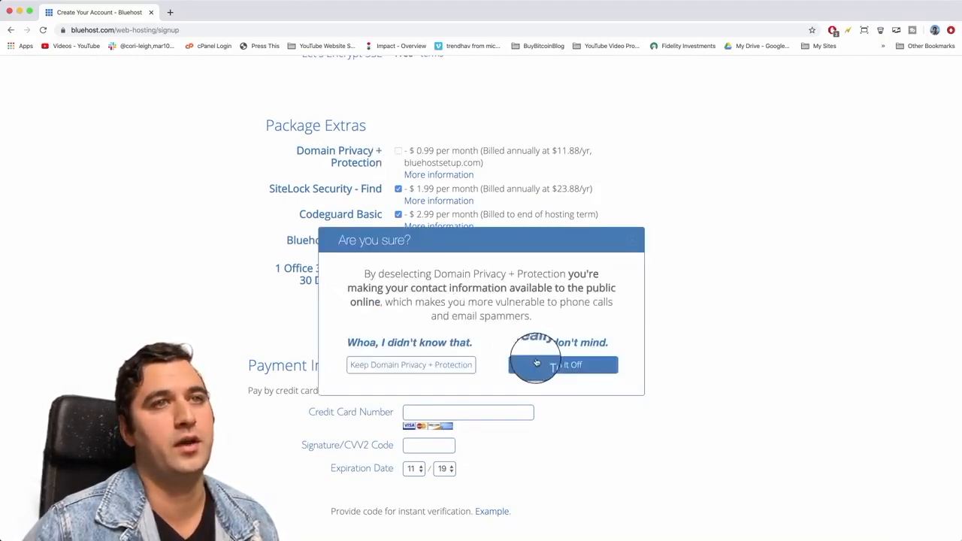
{"action": "left_click", "coordinate": [539, 363]}
{"action": "left_click", "coordinate": [397, 189]}
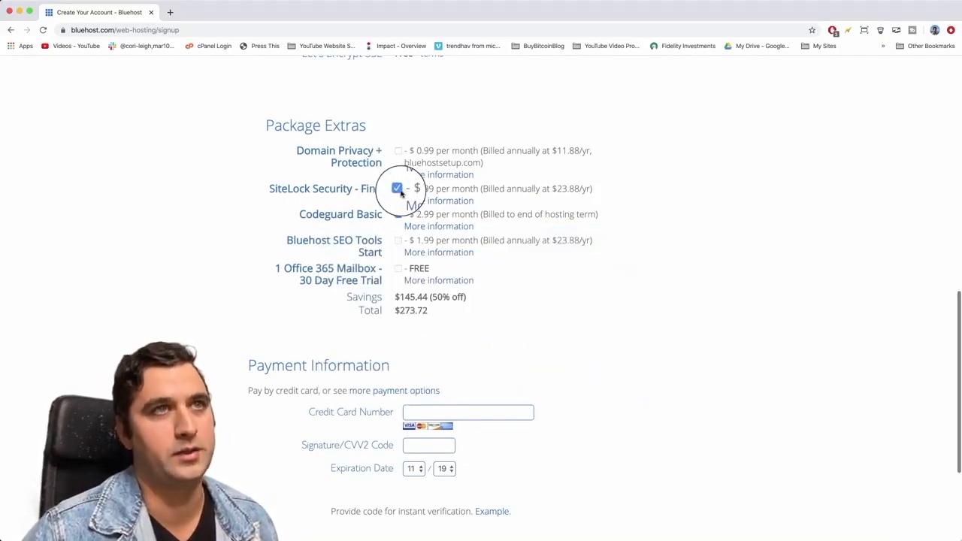
{"action": "left_click", "coordinate": [398, 215]}
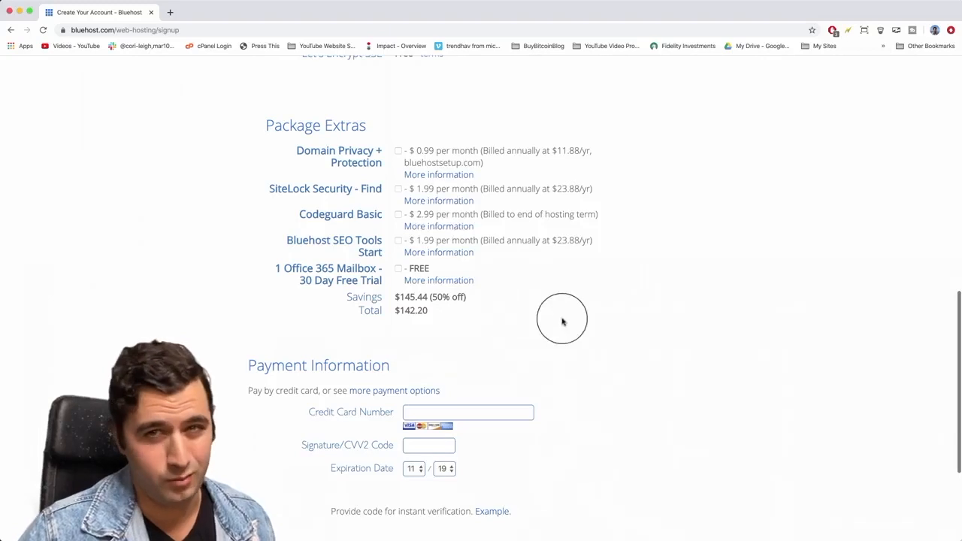
Step: Fill in the credit card number and payment details, accept the Bluehost terms, and submit the order
{"action": "scroll", "coordinate": [665, 327], "scroll_direction": "down", "scroll_amount": 3}
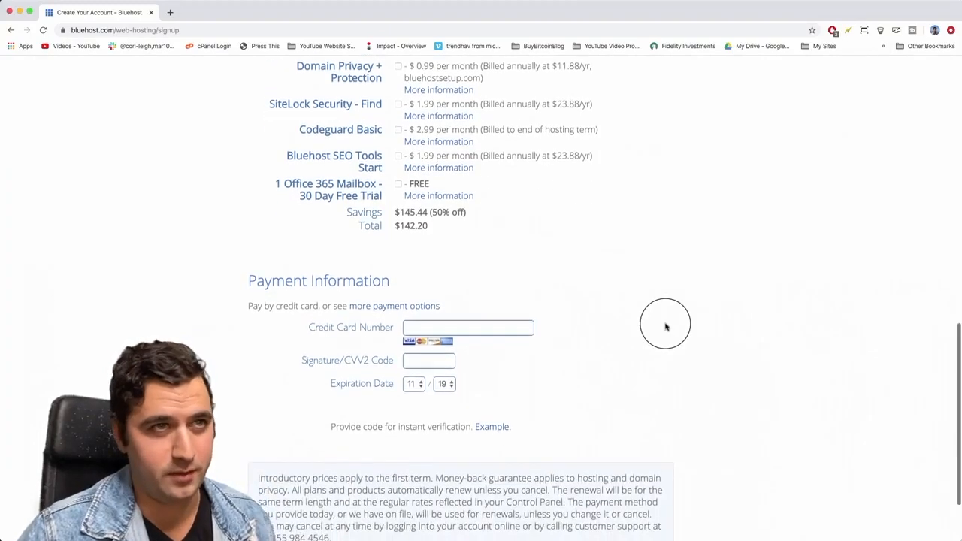
{"action": "scroll", "coordinate": [666, 326], "scroll_direction": "down", "scroll_amount": 2}
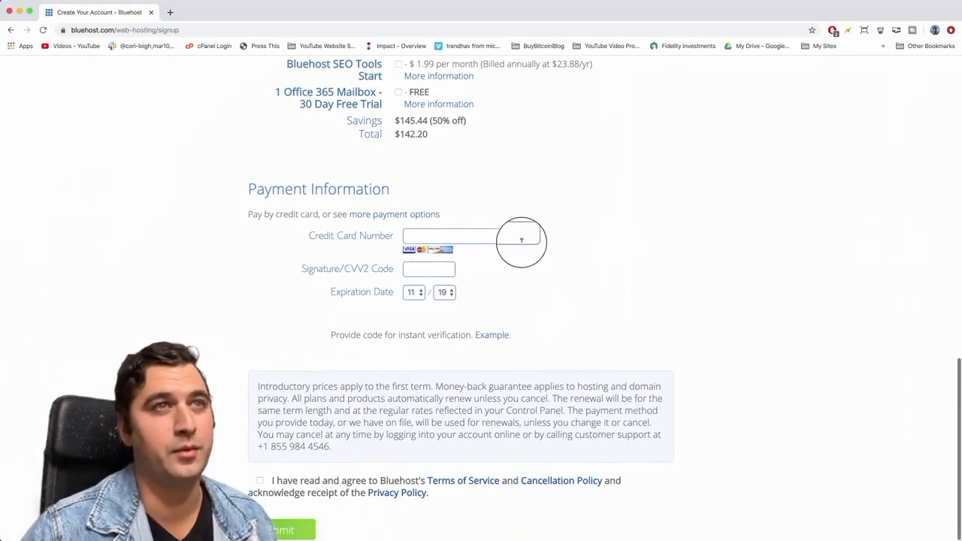
{"action": "left_click", "coordinate": [474, 230]}
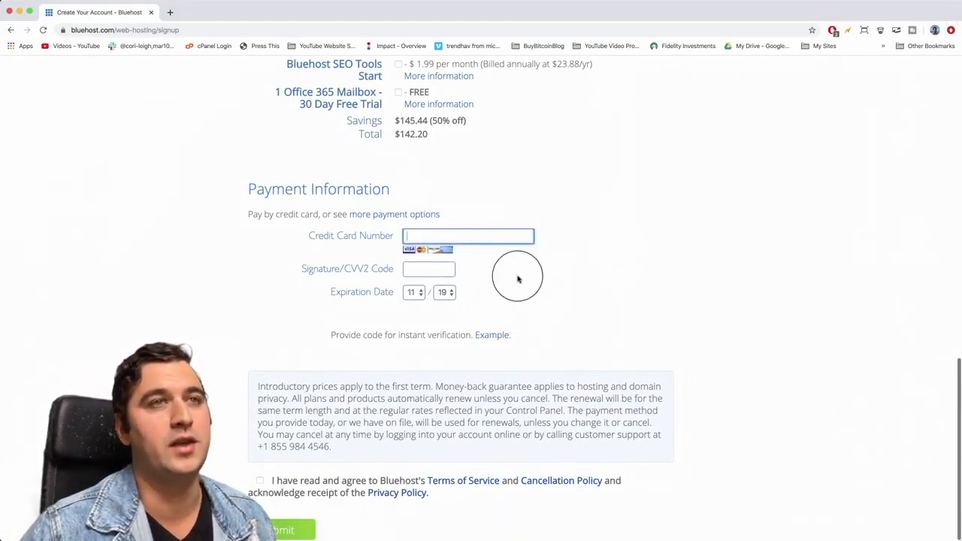
{"action": "scroll", "coordinate": [582, 529], "scroll_direction": "up", "scroll_amount": 3}
{"action": "scroll", "coordinate": [582, 518], "scroll_direction": "down", "scroll_amount": 3}
{"action": "left_click", "coordinate": [611, 267]}
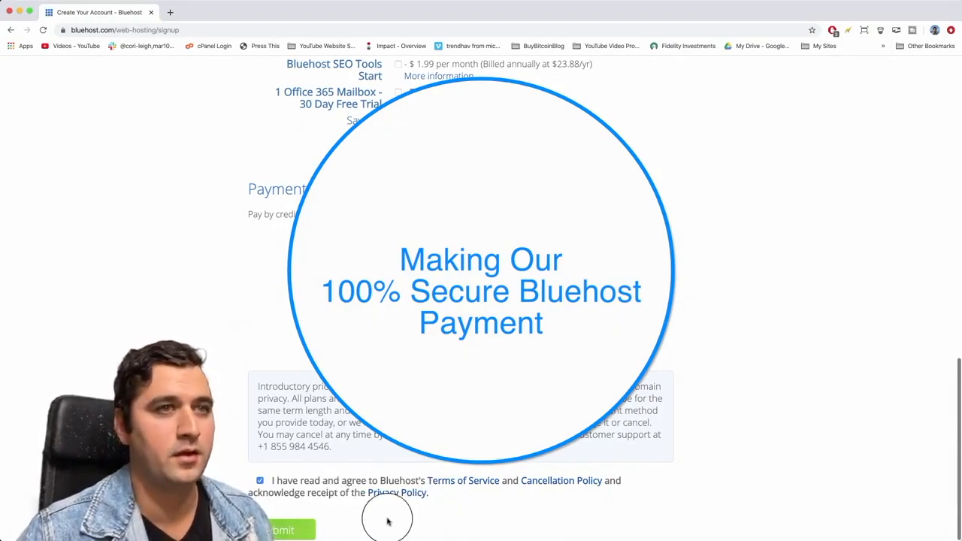
{"action": "left_click", "coordinate": [284, 533]}
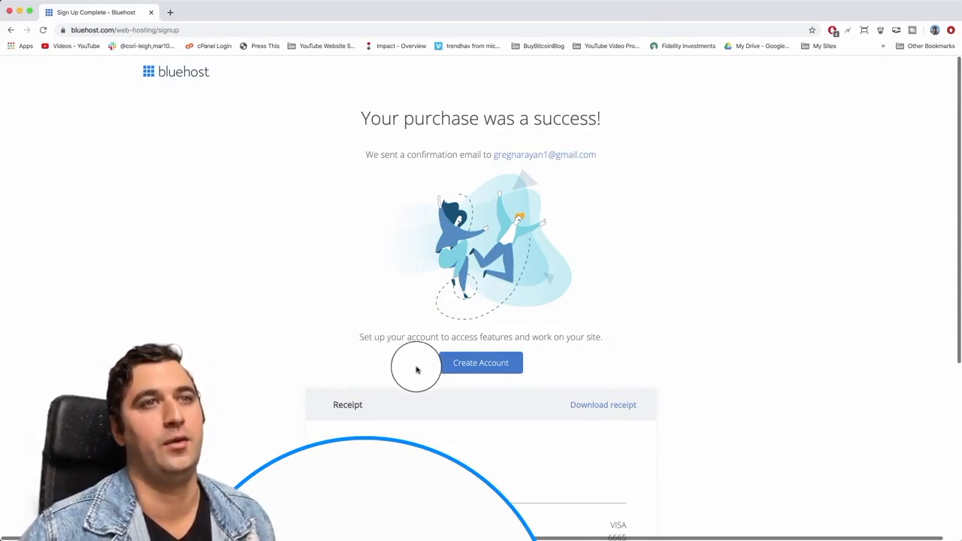
Step: Create the hosting account for bluehostsetup.com by entering and retyping a new account password and agreeing to the Privacy Policy and Terms of Service
{"action": "left_click", "coordinate": [491, 364]}
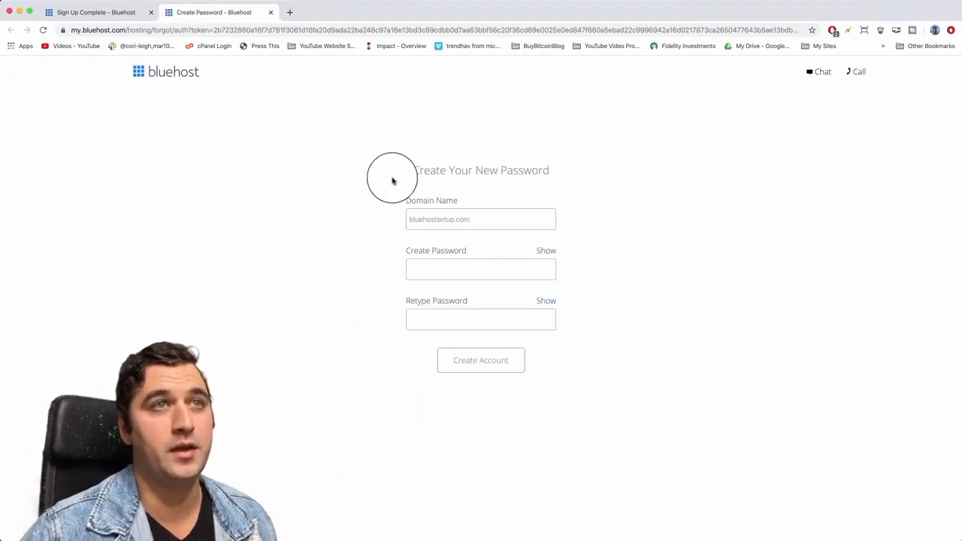
{"action": "left_click", "coordinate": [477, 219]}
{"action": "left_click", "coordinate": [470, 268]}
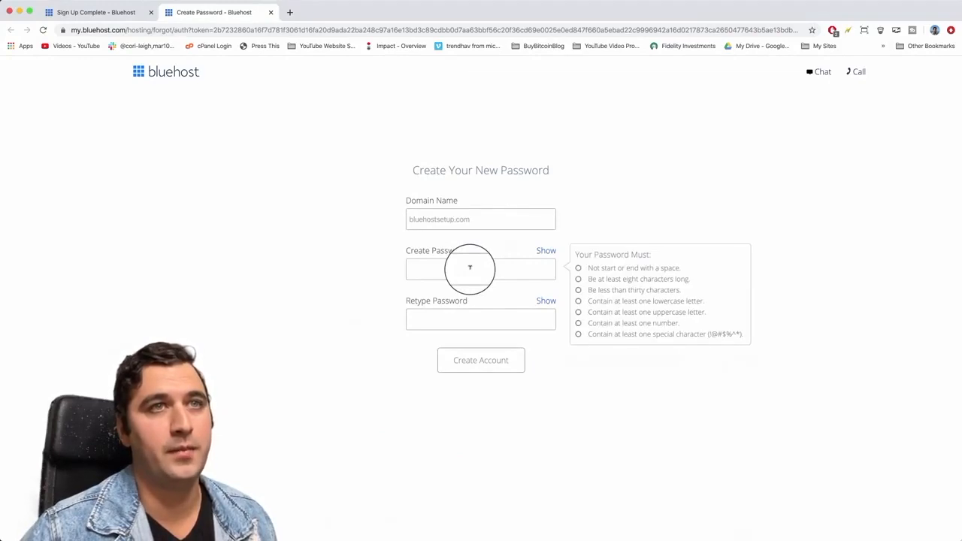
{"action": "type", "text": "••••"}
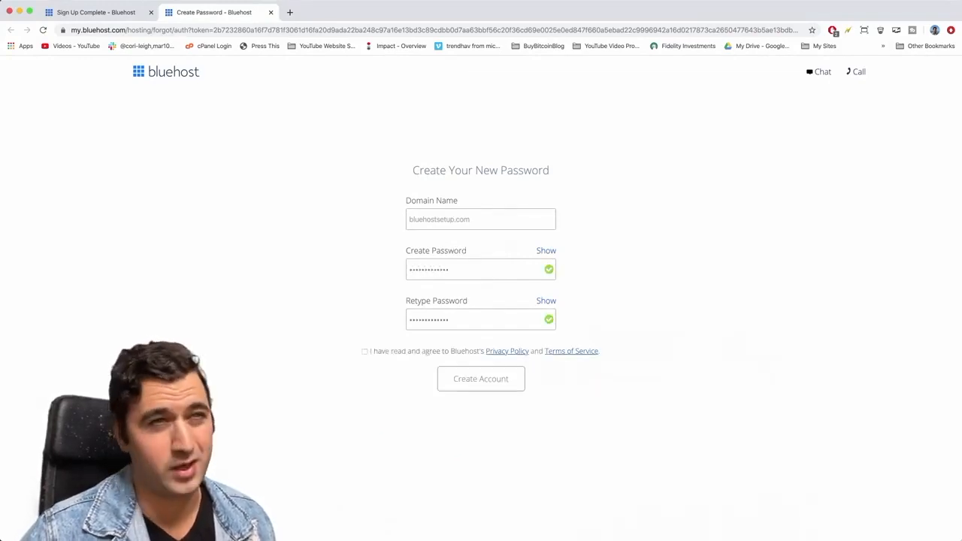
{"action": "left_click", "coordinate": [364, 351]}
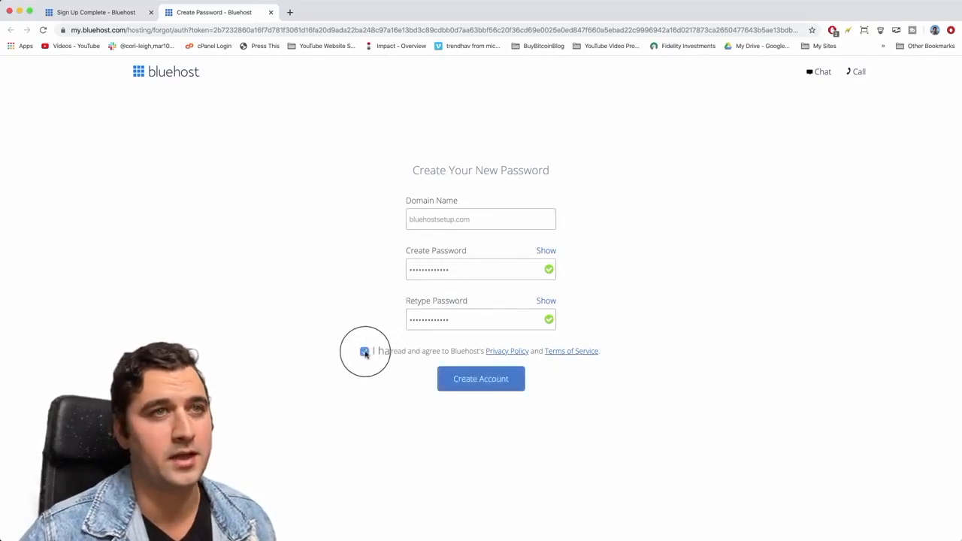
{"action": "left_click", "coordinate": [487, 378]}
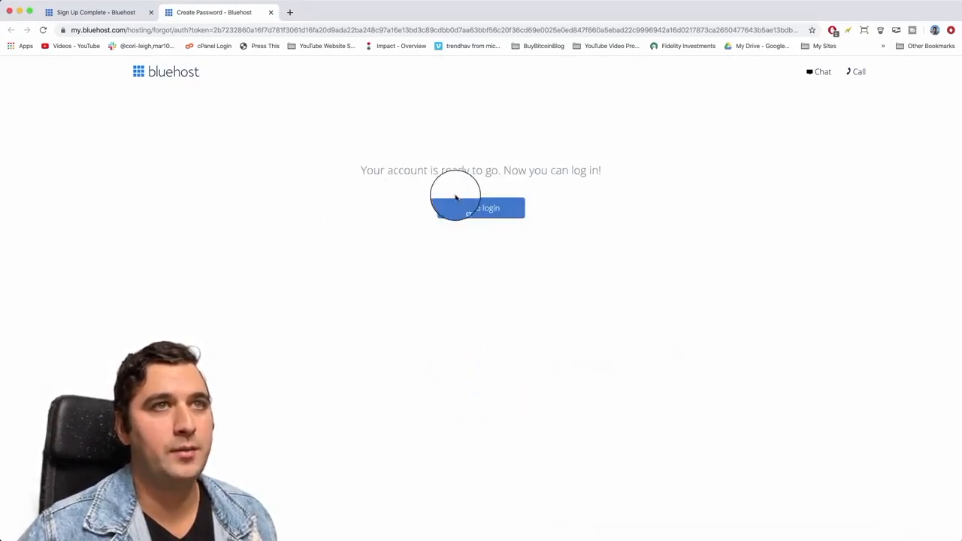
Step: Log in to the hosting account for bluehostsetup.com with the account password
{"action": "left_click", "coordinate": [490, 210]}
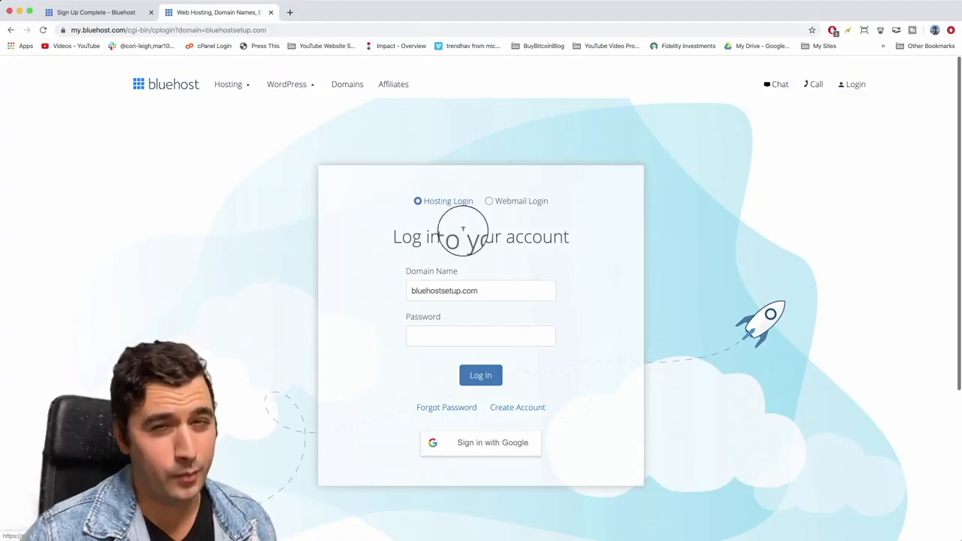
{"action": "left_click", "coordinate": [472, 332]}
{"action": "type", "text": "•"}
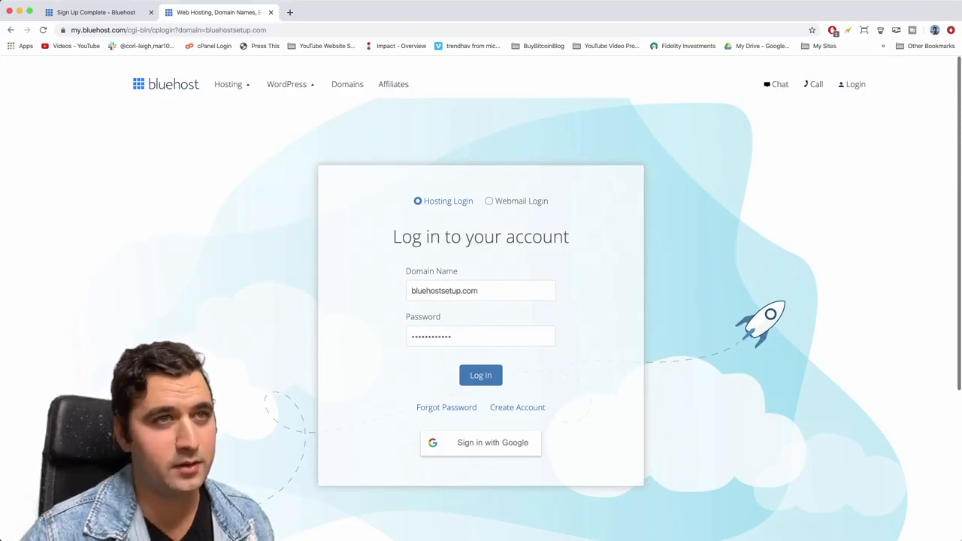
{"action": "left_click", "coordinate": [477, 378]}
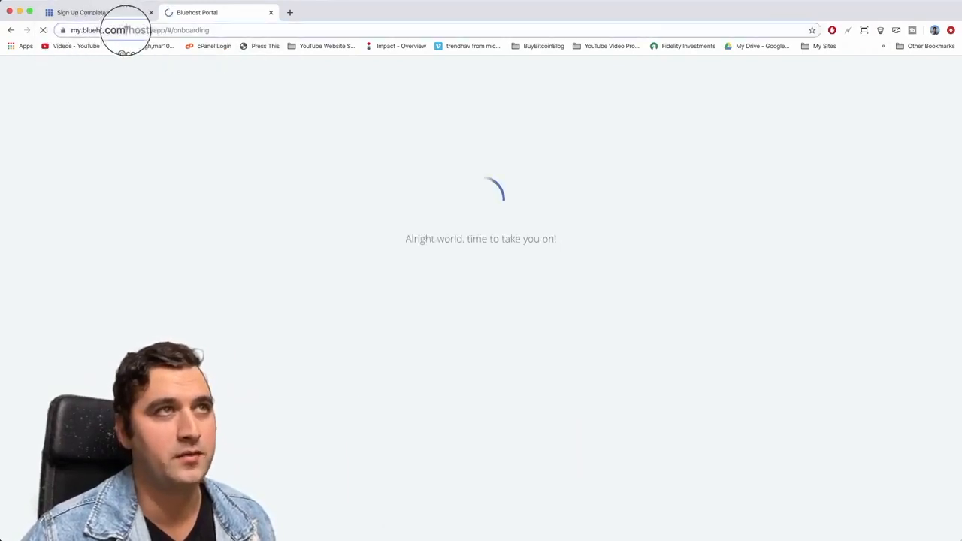
{"action": "left_click_drag", "start_coordinate": [73, 30], "coordinate": [149, 30]}
{"action": "left_click", "coordinate": [229, 245]}
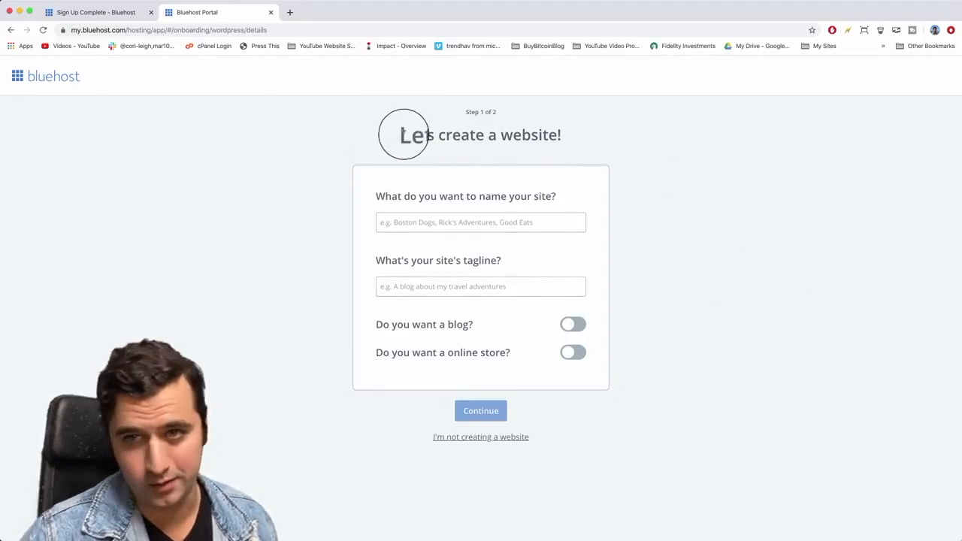
{"action": "left_click_drag", "start_coordinate": [404, 135], "coordinate": [569, 140]}
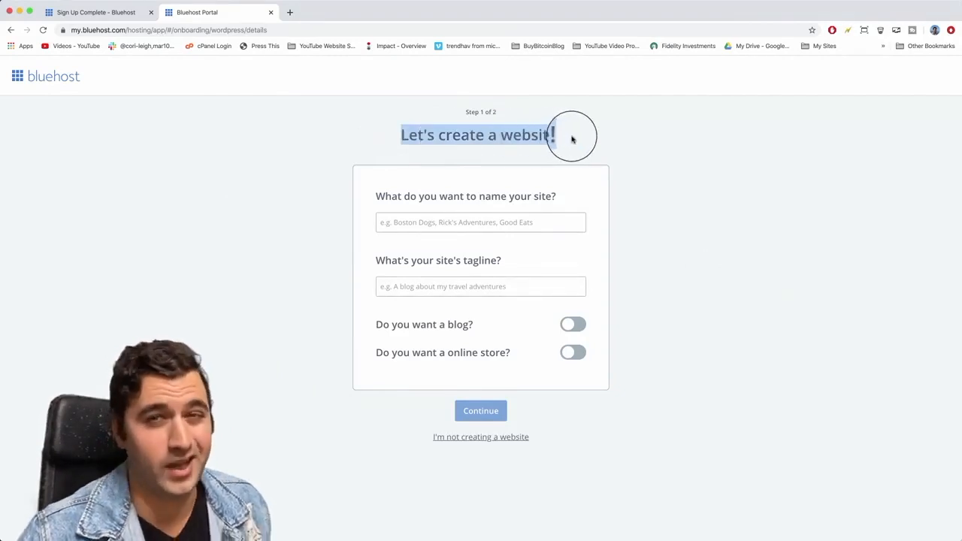
{"action": "left_click", "coordinate": [614, 137]}
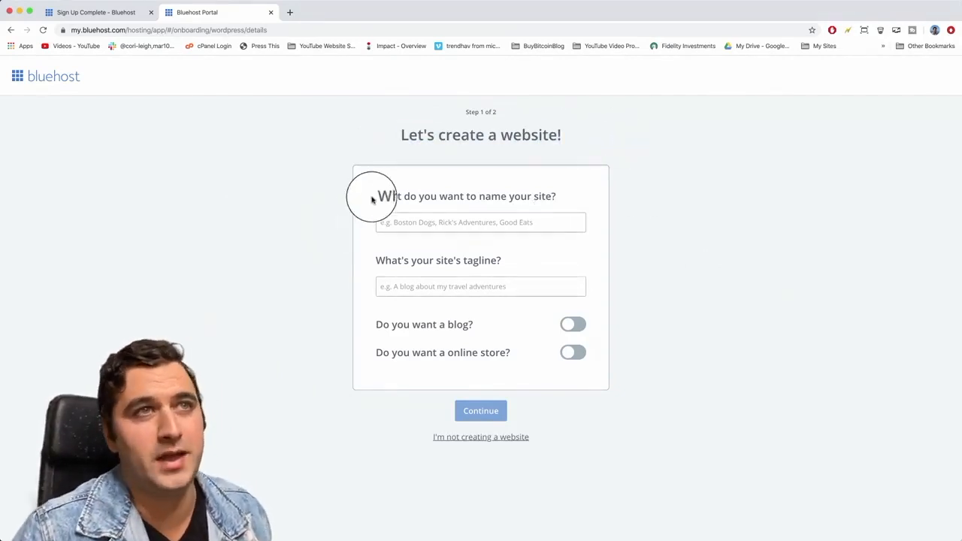
Step: Name the site "Bluehost Setup" and set its tagline to "Awesome Bluehost Setup Guide Made Easier for Beginners"
{"action": "left_click", "coordinate": [509, 221]}
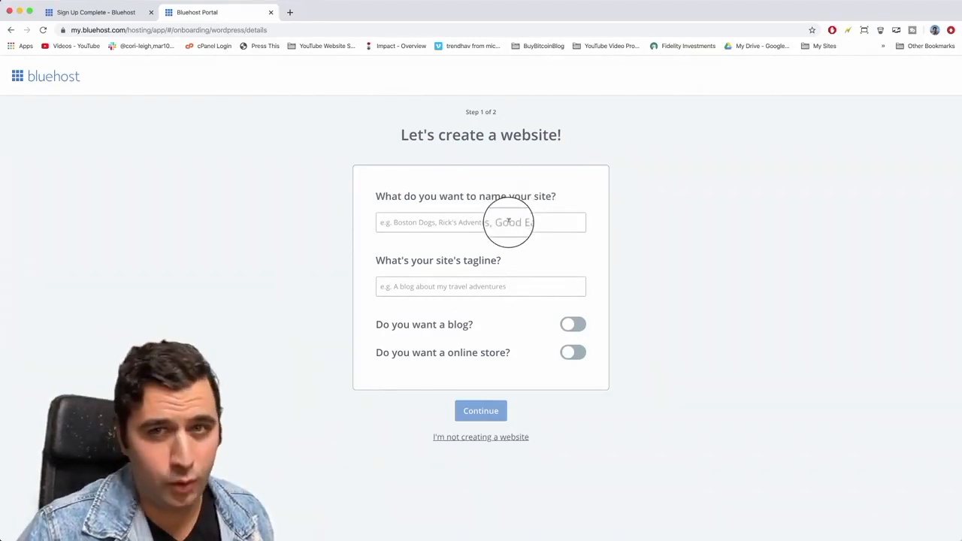
{"action": "type", "text": "Bluehost Setup"}
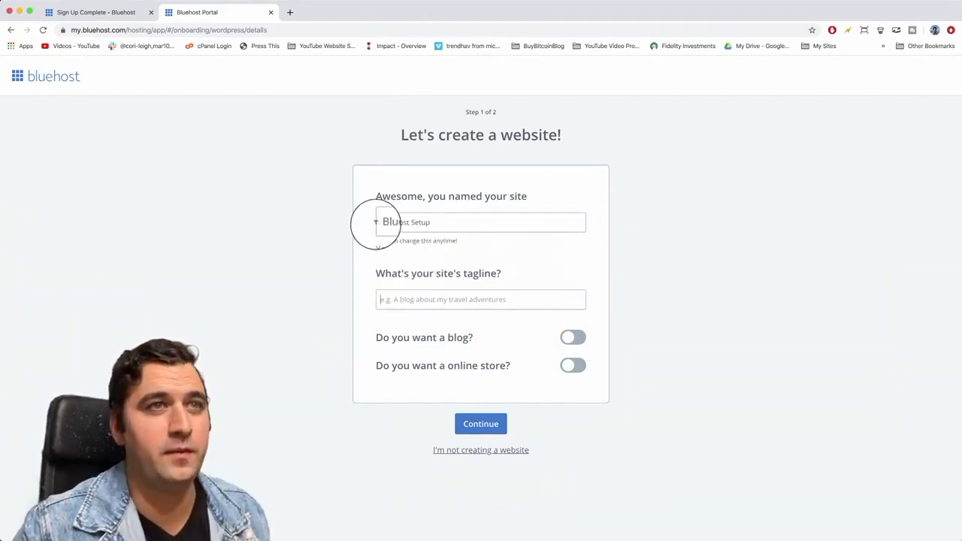
{"action": "left_click", "coordinate": [415, 298]}
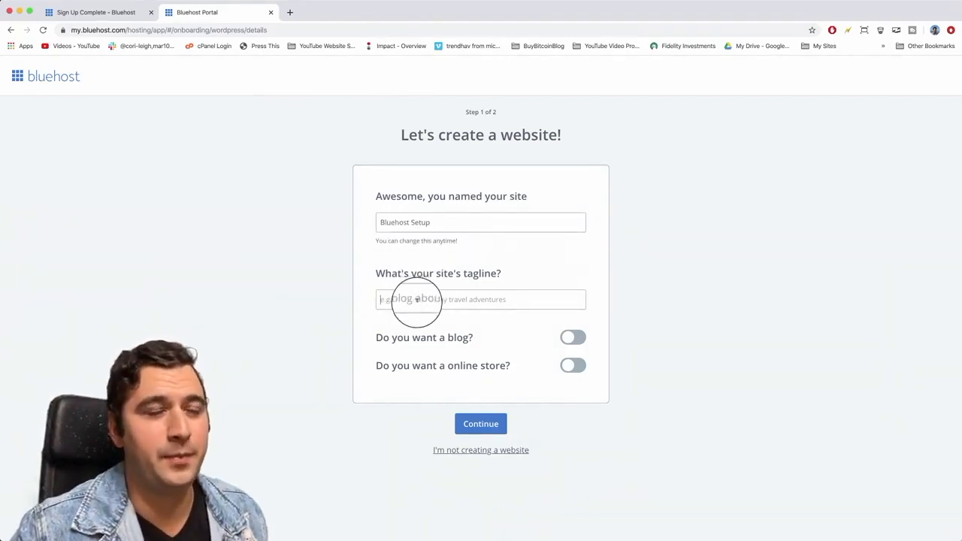
{"action": "type", "text": "This"}
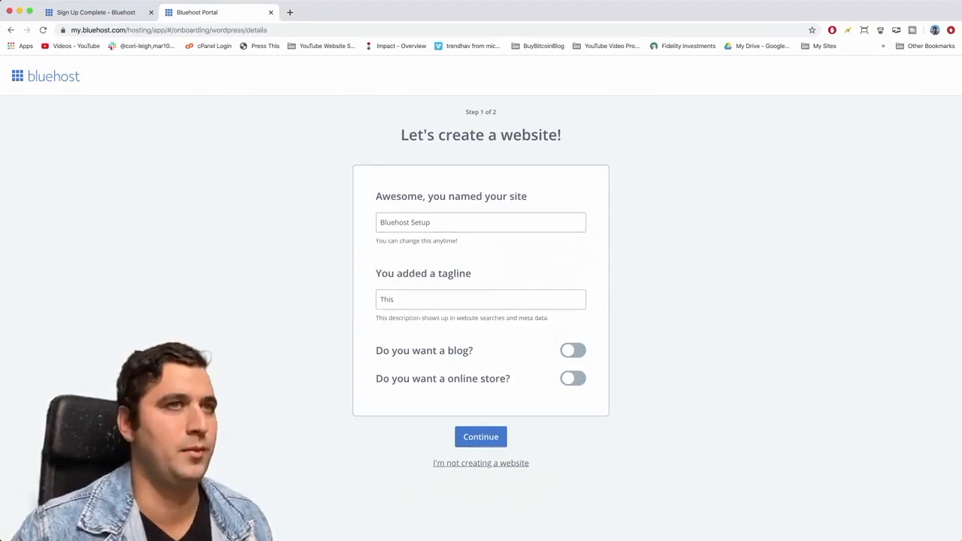
{"action": "key", "text": "BackSpace"}
{"action": "type", "text": "Awesome Bluehost"}
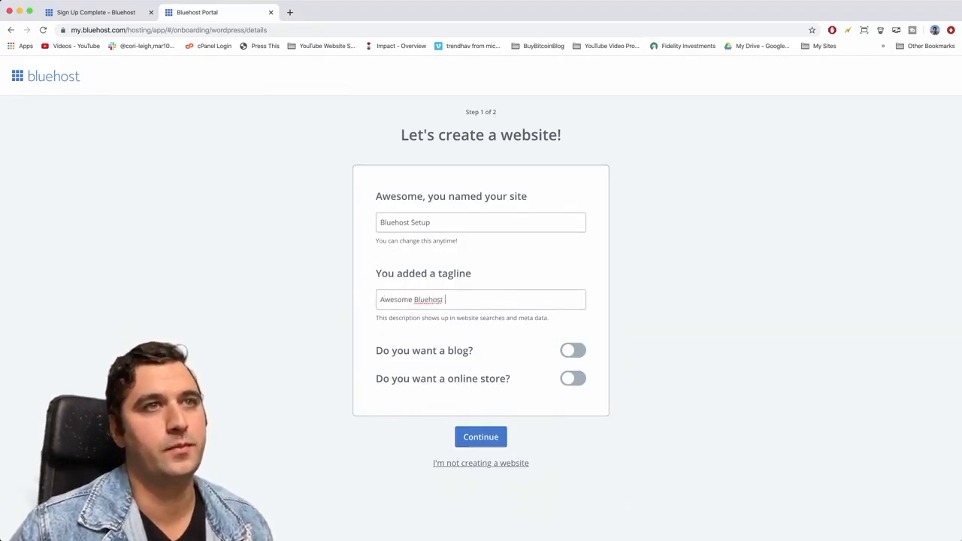
{"action": "type", "text": "ide Made Easier for Beginners"}
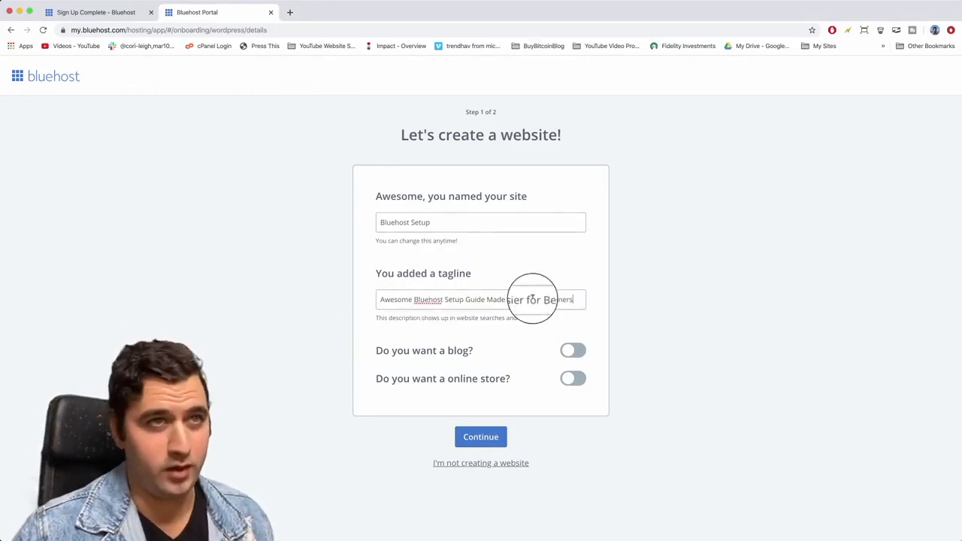
{"action": "double_click", "coordinate": [556, 299]}
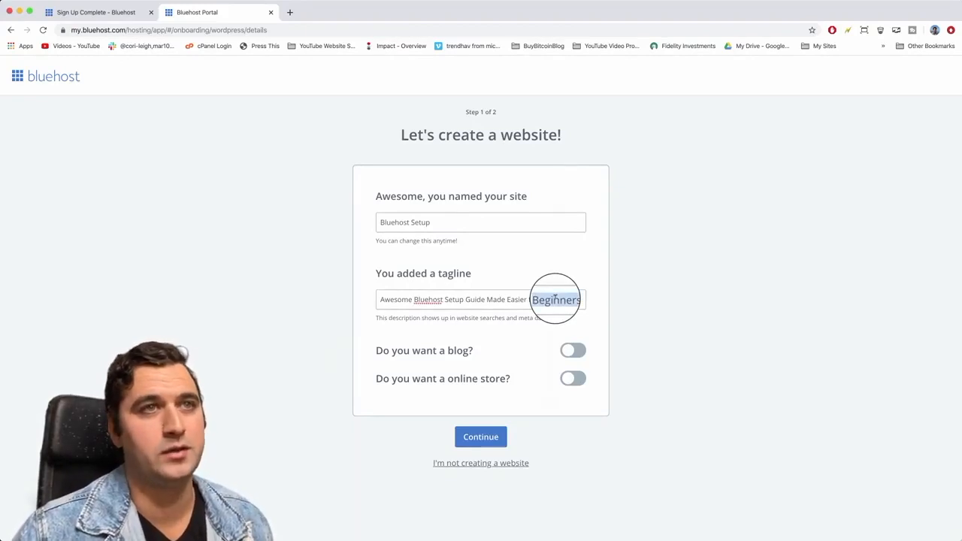
{"action": "left_click", "coordinate": [575, 298]}
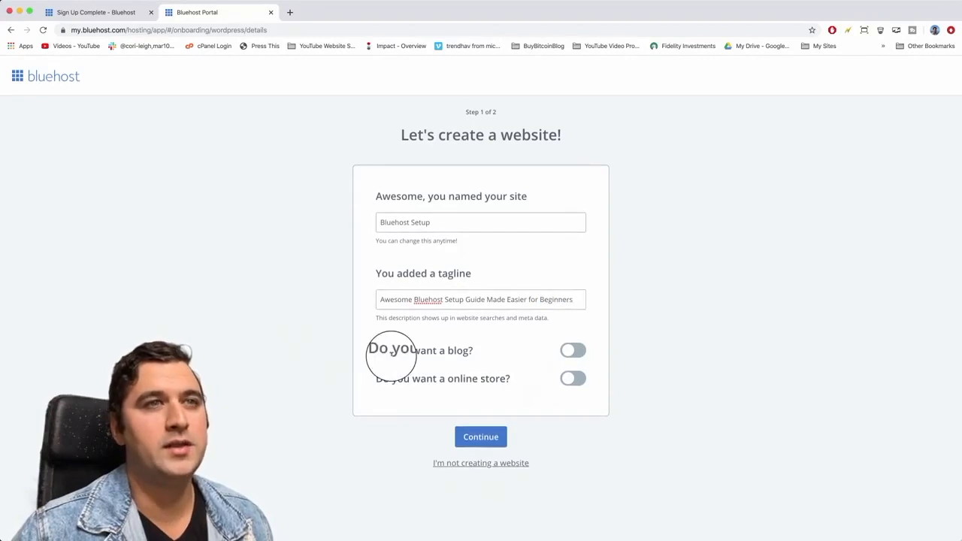
Step: Add a blog to the site and set its posts to display on "My home page"
{"action": "left_click", "coordinate": [572, 350]}
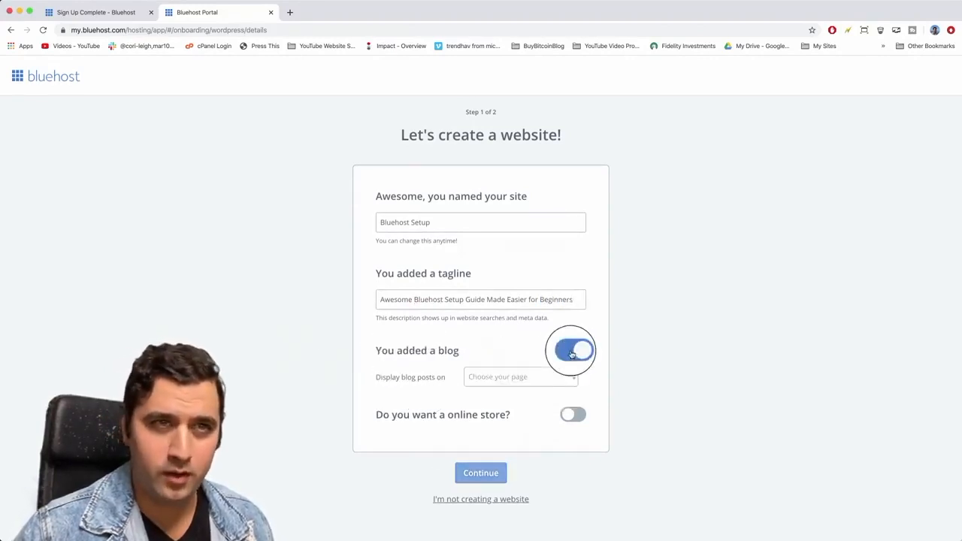
{"action": "left_click", "coordinate": [537, 381]}
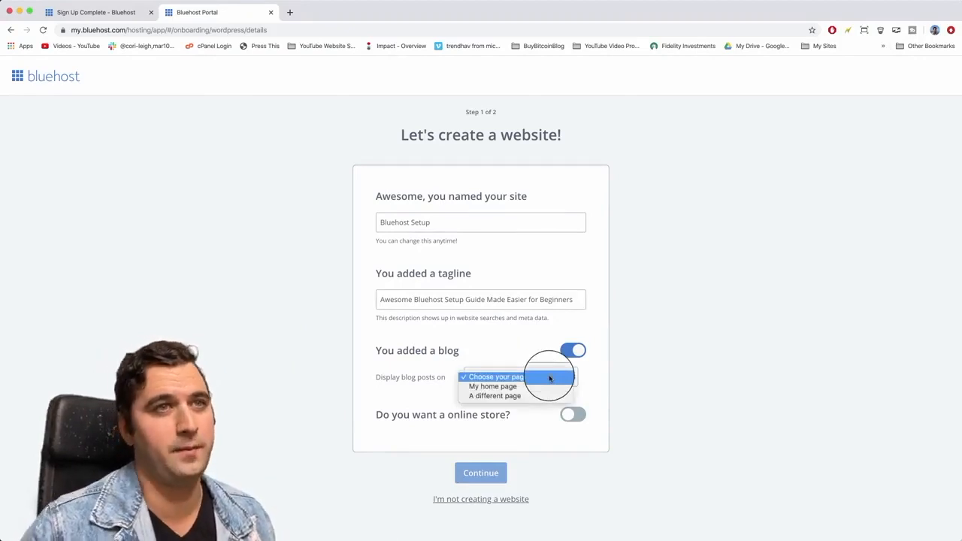
{"action": "left_click", "coordinate": [530, 396]}
{"action": "left_click", "coordinate": [512, 382]}
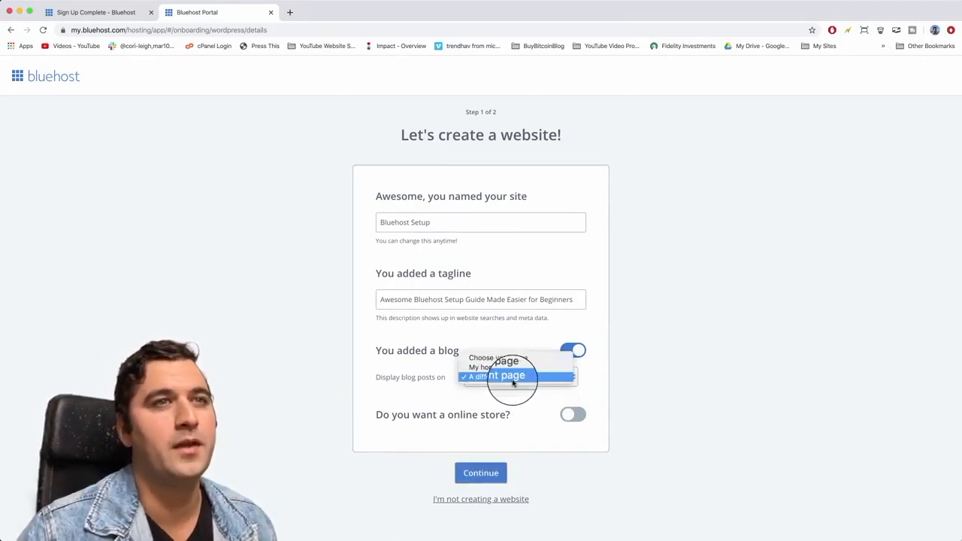
{"action": "left_click", "coordinate": [498, 367]}
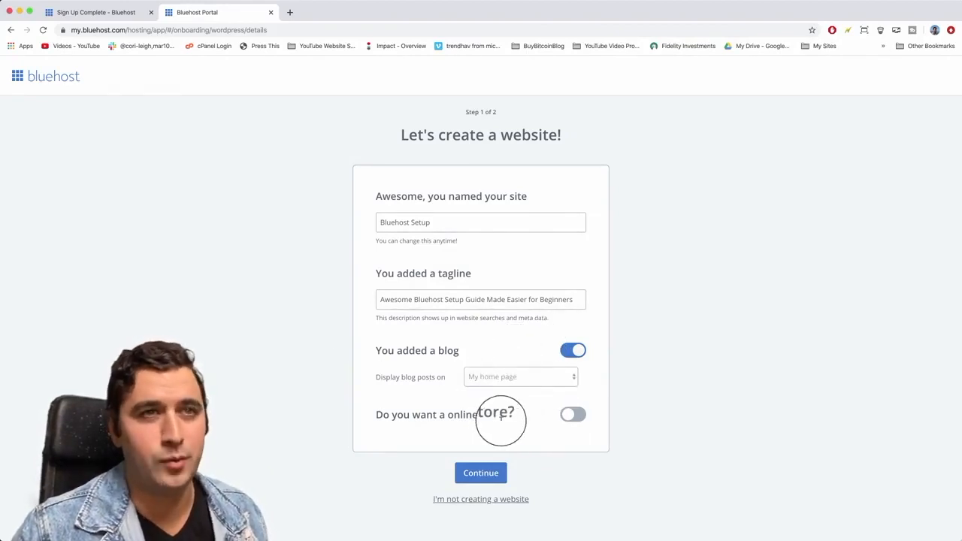
Step: Add an online store to the site and continue to the second setup step
{"action": "left_click", "coordinate": [569, 414]}
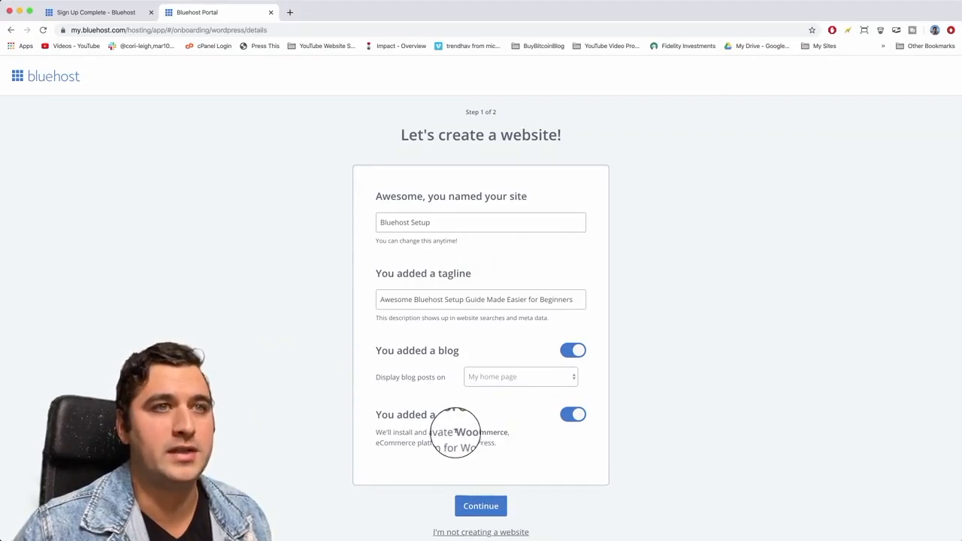
{"action": "left_click_drag", "start_coordinate": [455, 432], "coordinate": [518, 435]}
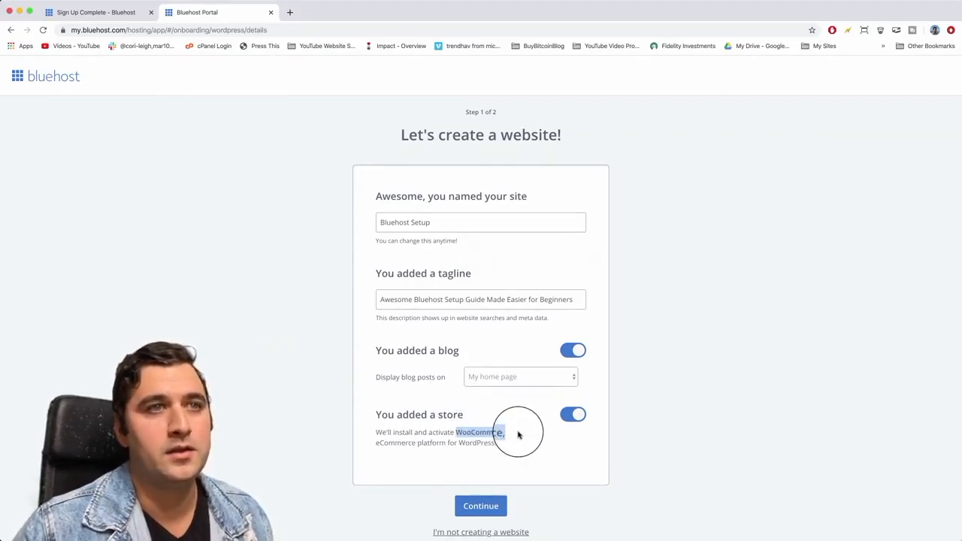
{"action": "left_click", "coordinate": [518, 433]}
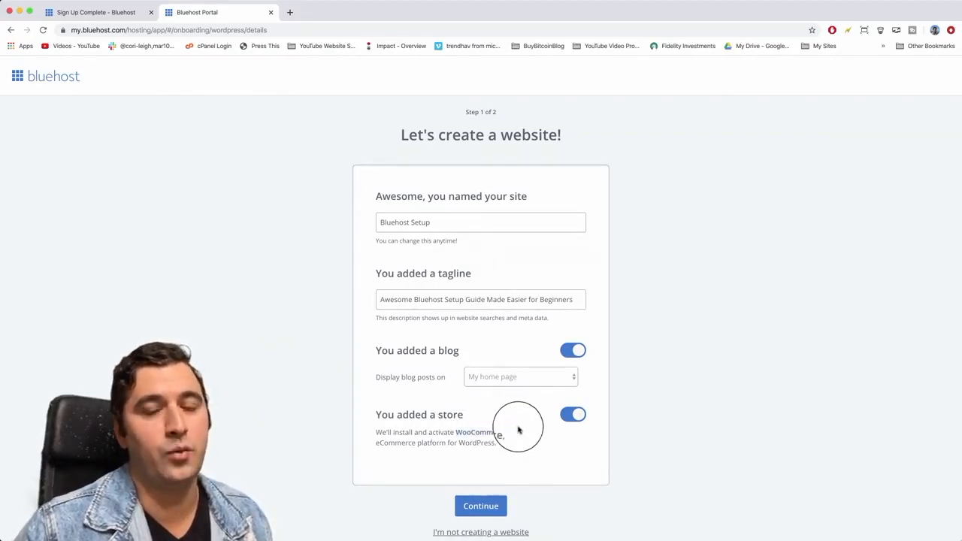
{"action": "left_click", "coordinate": [487, 508]}
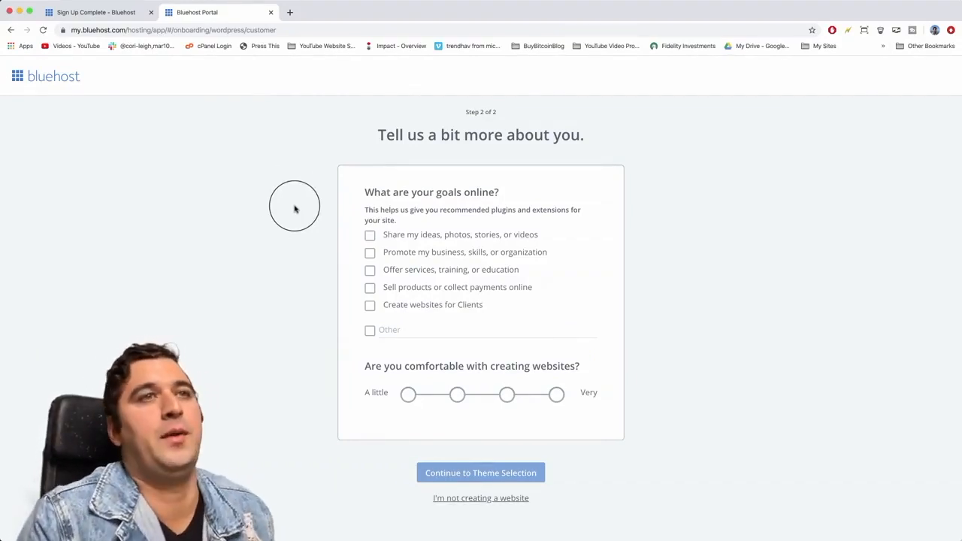
{"action": "left_click_drag", "start_coordinate": [441, 210], "coordinate": [516, 211]}
{"action": "left_click", "coordinate": [552, 211]}
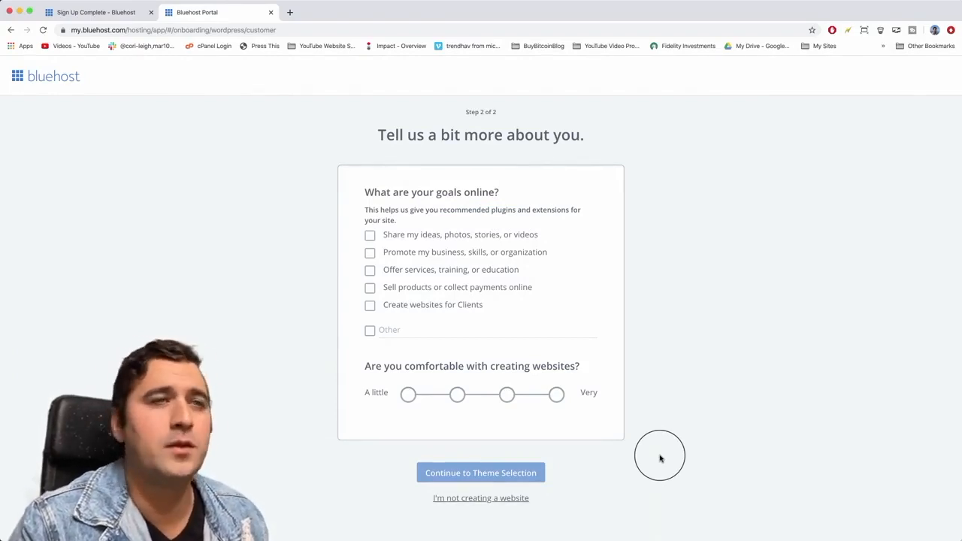
Step: Select all five listed online goals, from sharing ideas, photos, stories, or videos through creating websites for clients, leaving out Other
{"action": "left_click", "coordinate": [370, 235]}
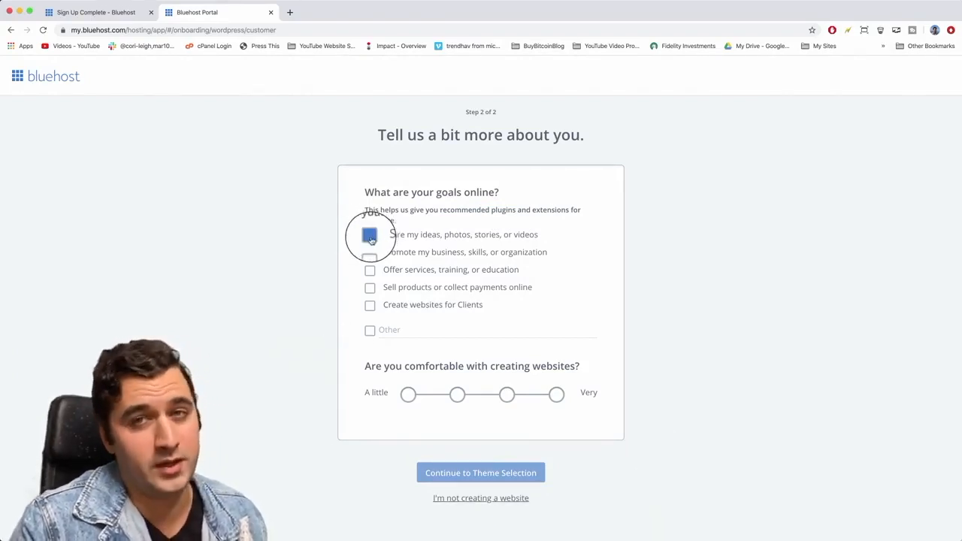
{"action": "left_click", "coordinate": [369, 253]}
{"action": "left_click", "coordinate": [369, 271]}
{"action": "left_click", "coordinate": [370, 288]}
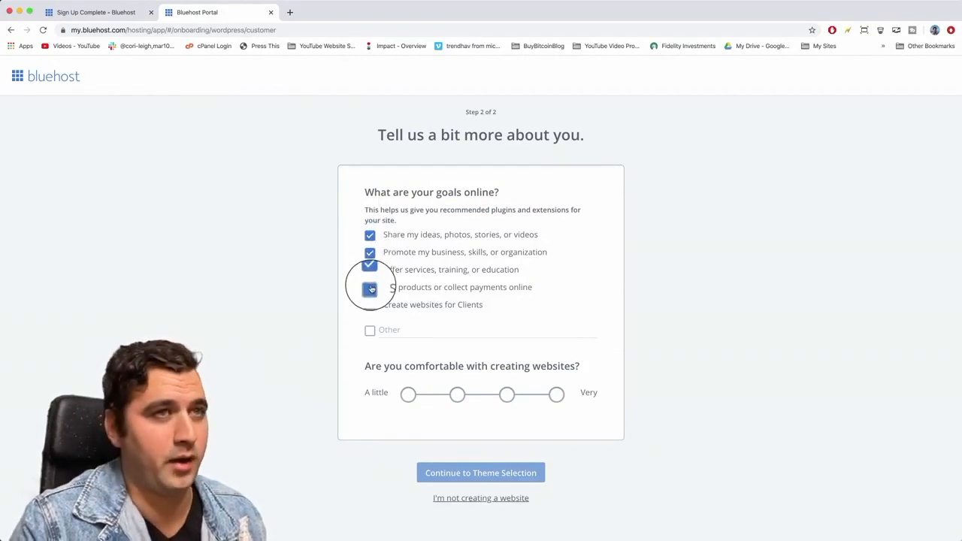
{"action": "left_click", "coordinate": [370, 306]}
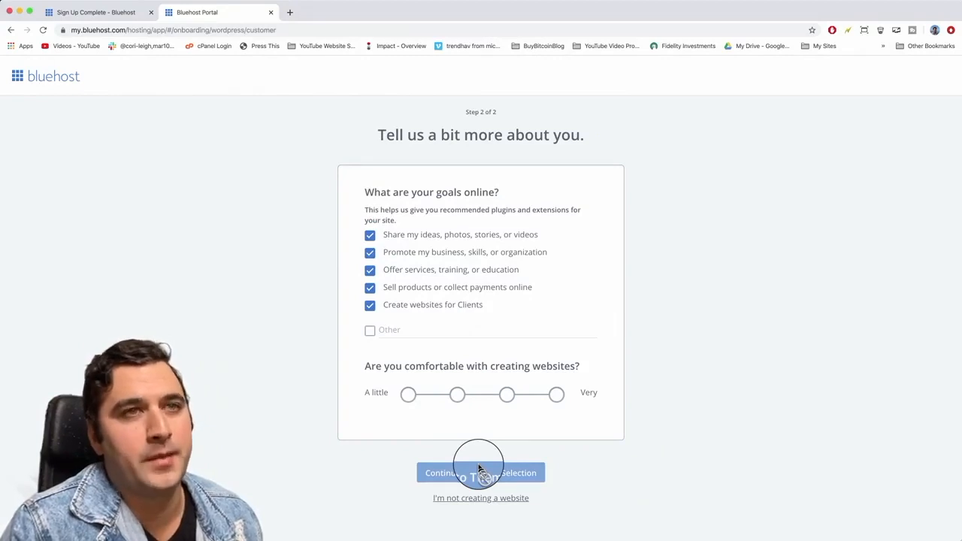
Step: Set the comfort level with creating websites to the lowest rating, "A little", and continue to theme selection
{"action": "left_click", "coordinate": [504, 399]}
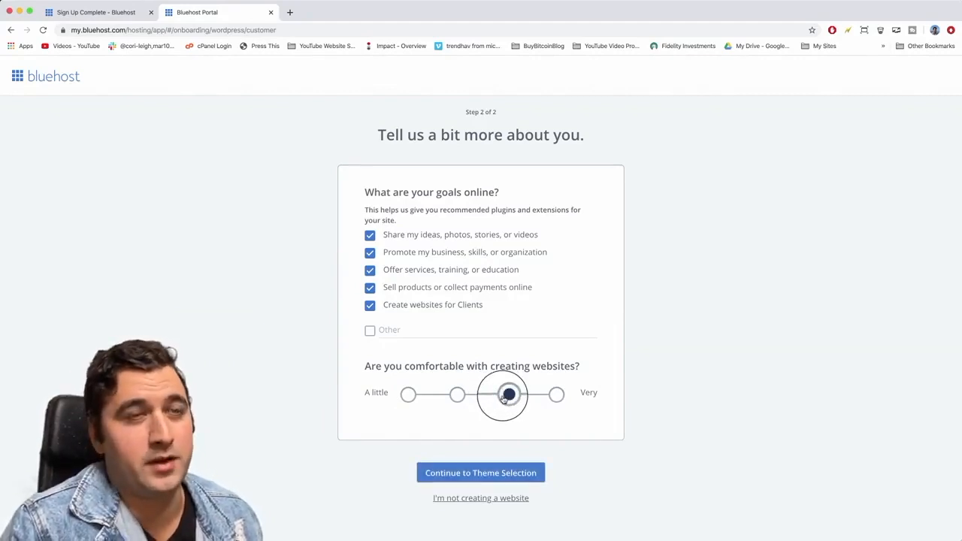
{"action": "left_click", "coordinate": [556, 395]}
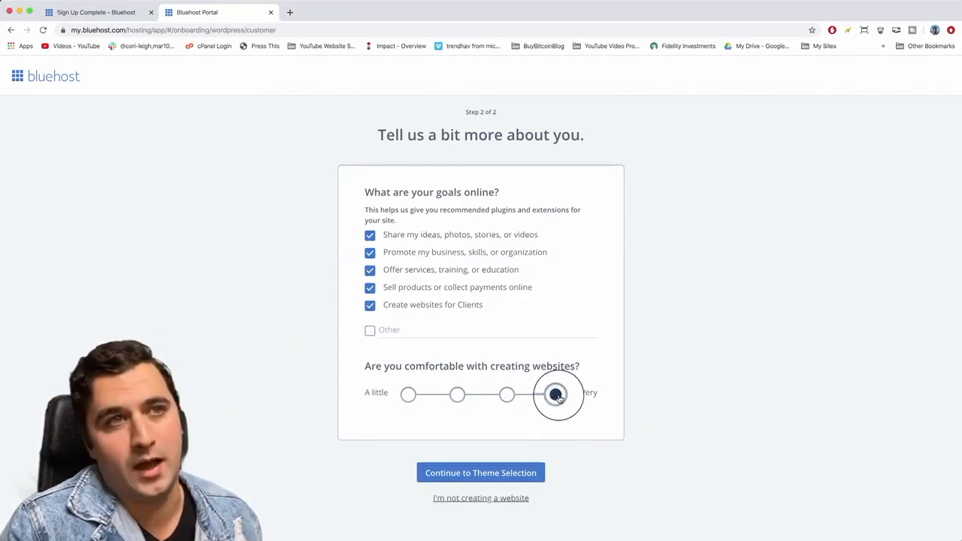
{"action": "left_click", "coordinate": [506, 398]}
{"action": "left_click", "coordinate": [457, 396]}
{"action": "left_click", "coordinate": [408, 396]}
{"action": "scroll", "coordinate": [448, 412], "scroll_direction": "down", "scroll_amount": 1}
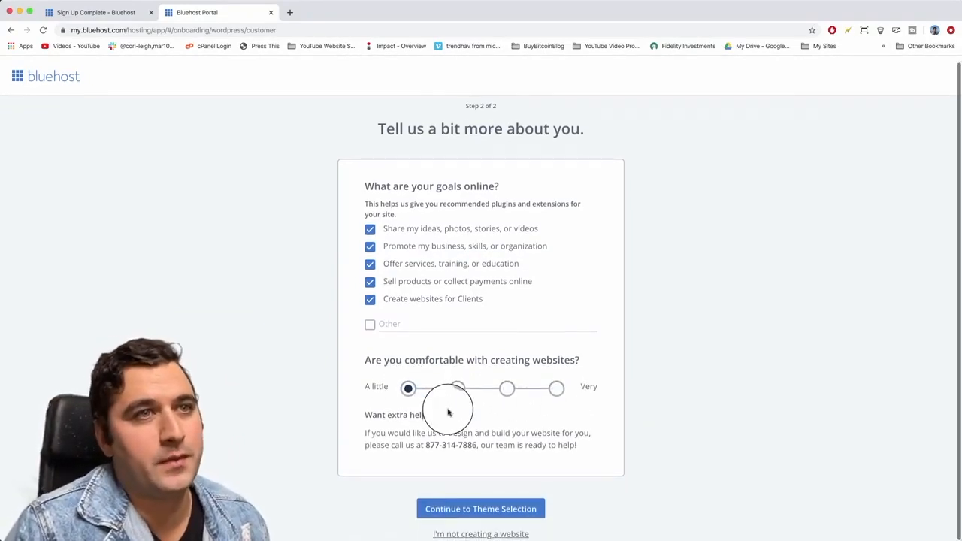
{"action": "left_click", "coordinate": [515, 510]}
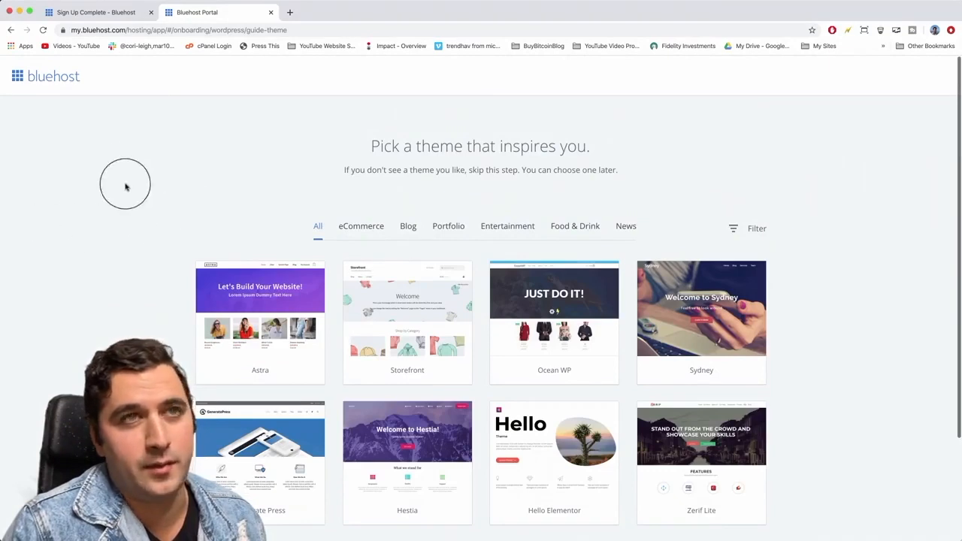
Step: Browse the first and last pages of the theme gallery, and skip choosing a theme
{"action": "key", "text": "super+minus"}
{"action": "key", "text": "super+minus"}
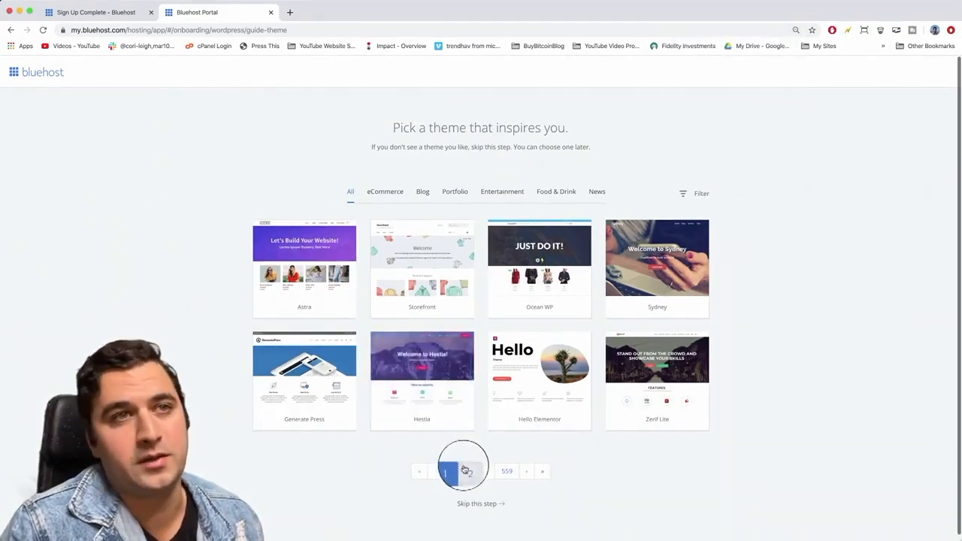
{"action": "left_click", "coordinate": [509, 472]}
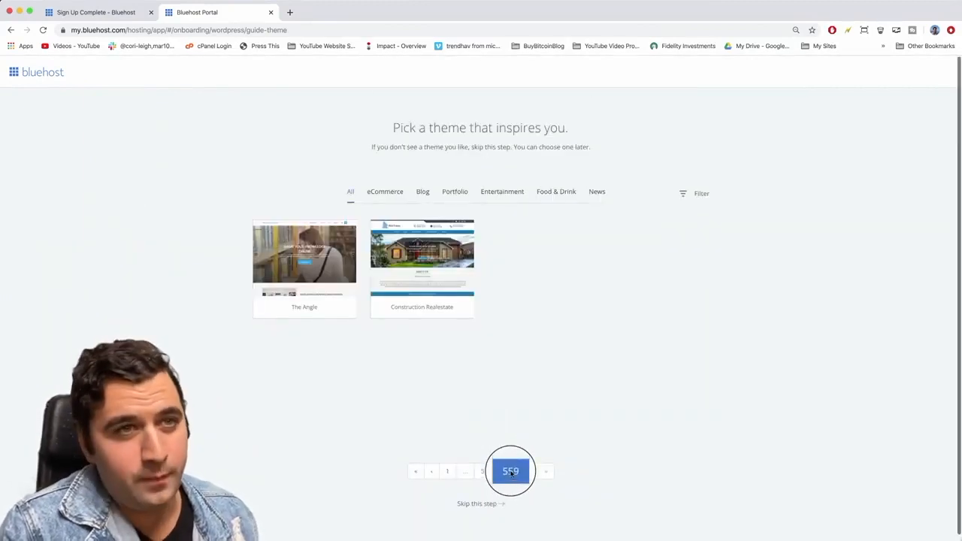
{"action": "mouse_move", "coordinate": [469, 294]}
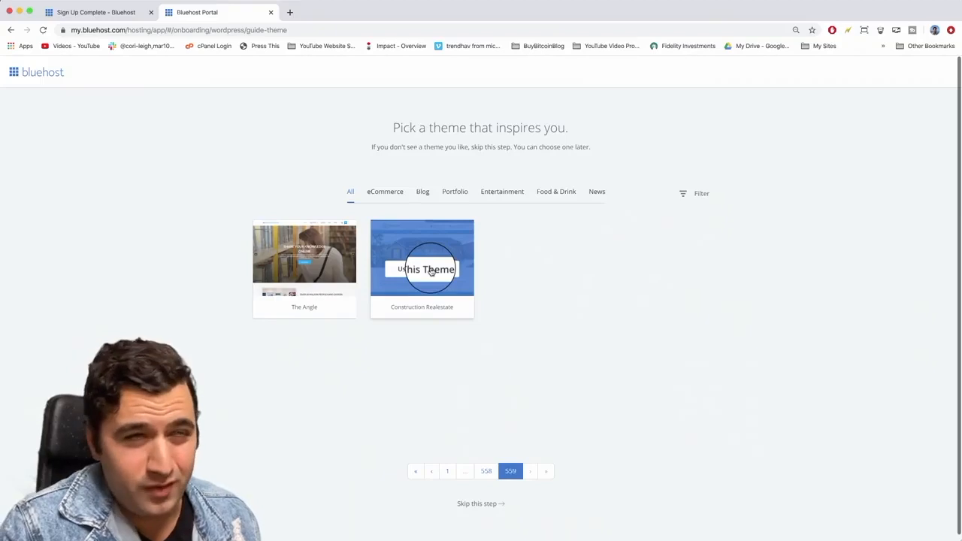
{"action": "left_click", "coordinate": [442, 474]}
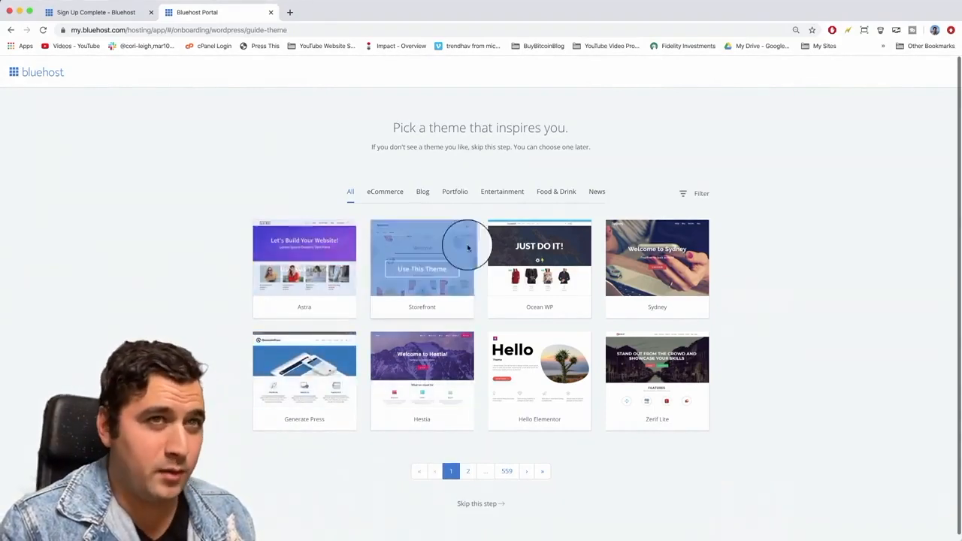
{"action": "mouse_move", "coordinate": [645, 254]}
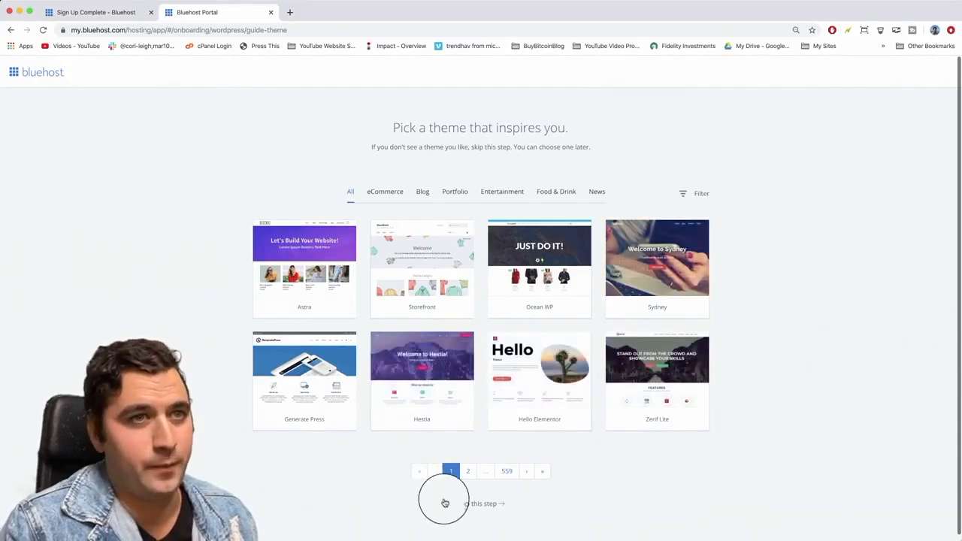
{"action": "left_click", "coordinate": [478, 505]}
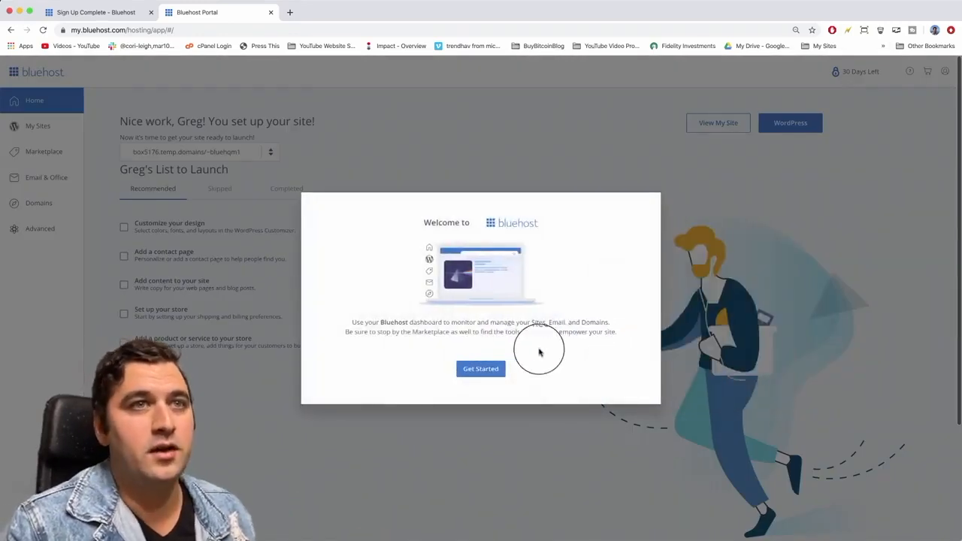
Step: Get started with the hosting dashboard, turn off Domain Privacy + Protection, and decline its free trial
{"action": "left_click", "coordinate": [488, 368]}
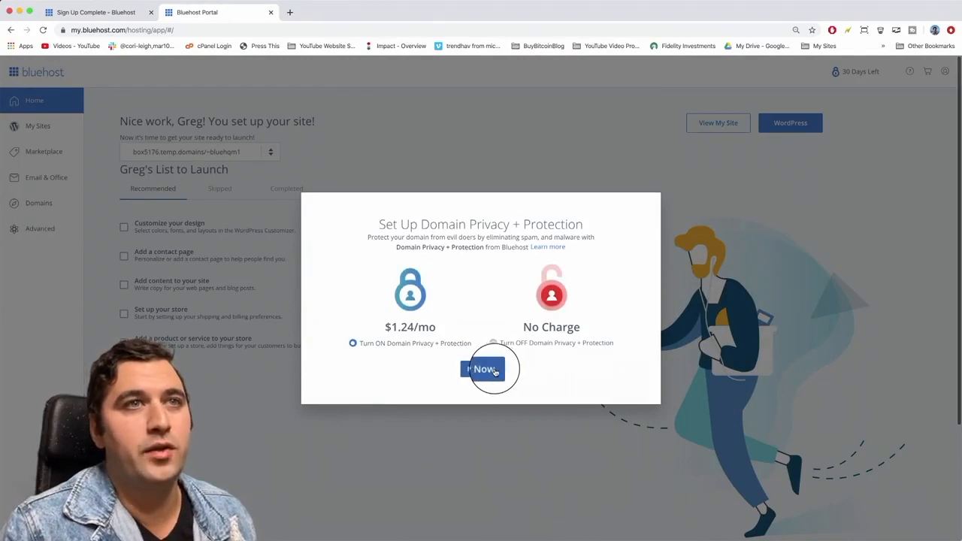
{"action": "left_click", "coordinate": [493, 343]}
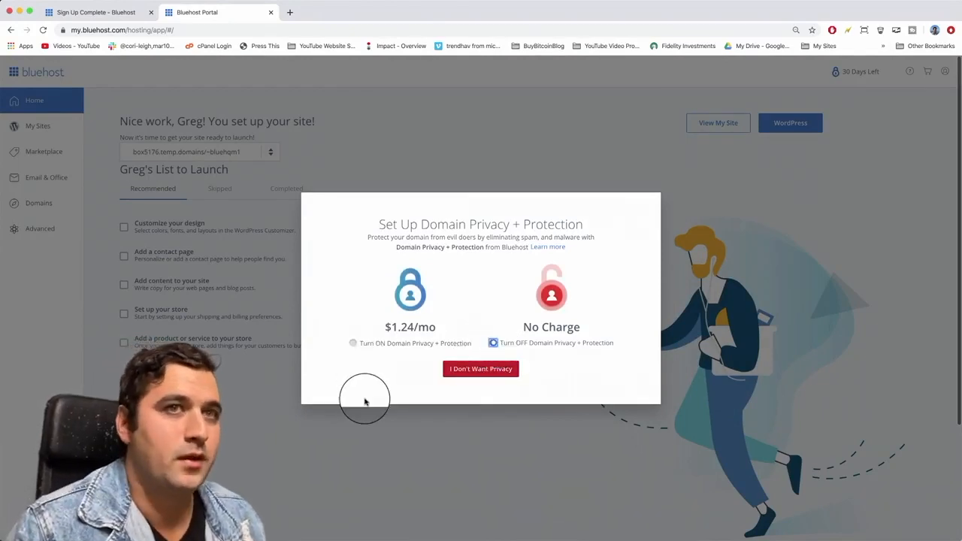
{"action": "left_click", "coordinate": [462, 369]}
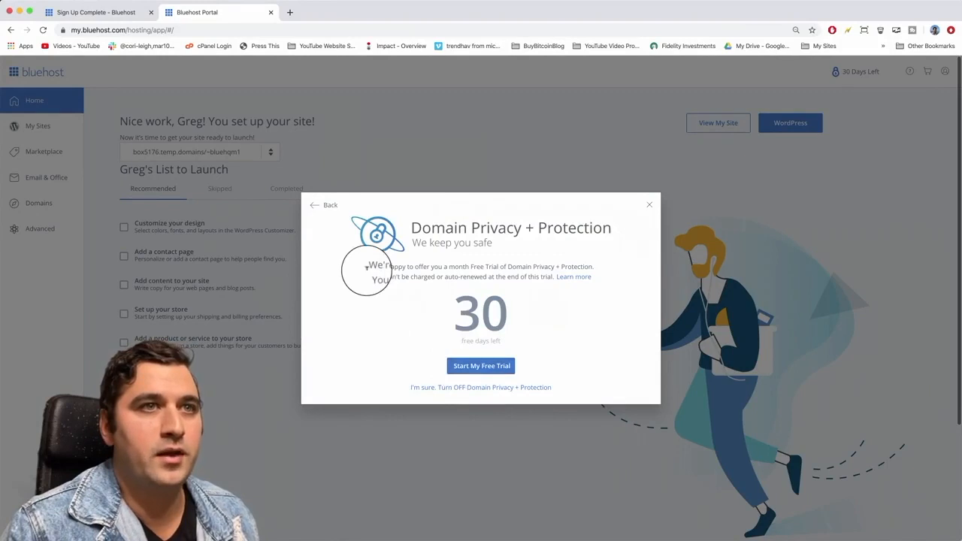
{"action": "left_click", "coordinate": [493, 390]}
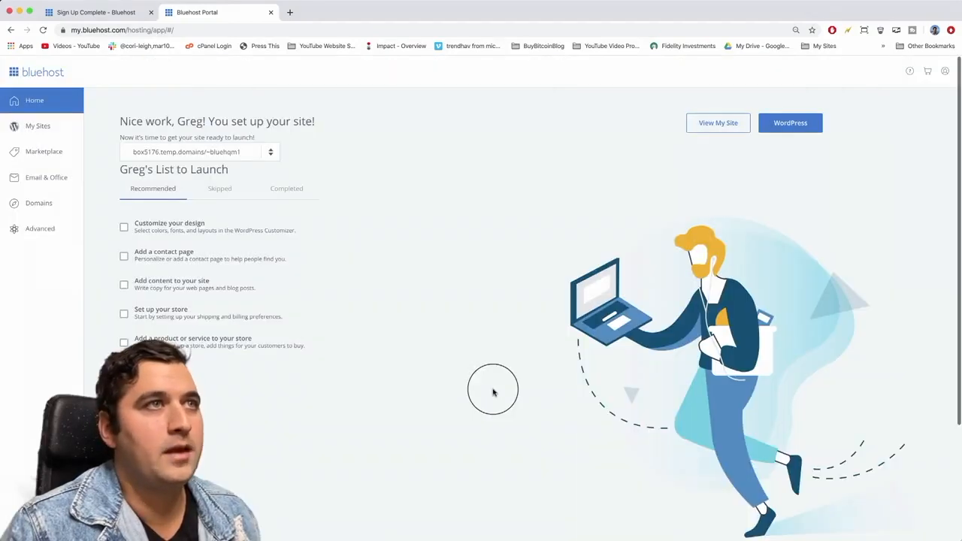
Step: Open the management page of the Welcome site from My Sites and look through its overview
{"action": "left_click", "coordinate": [29, 126]}
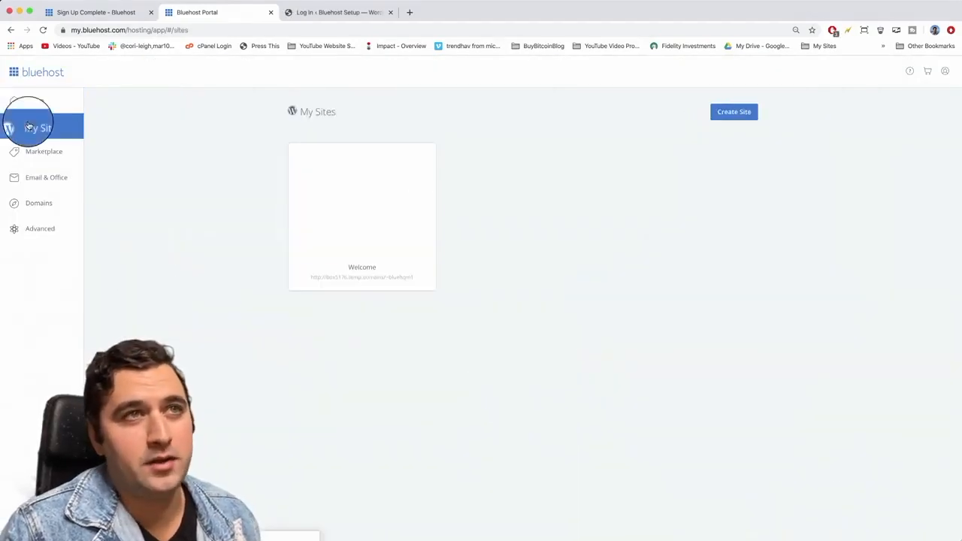
{"action": "mouse_move", "coordinate": [323, 183]}
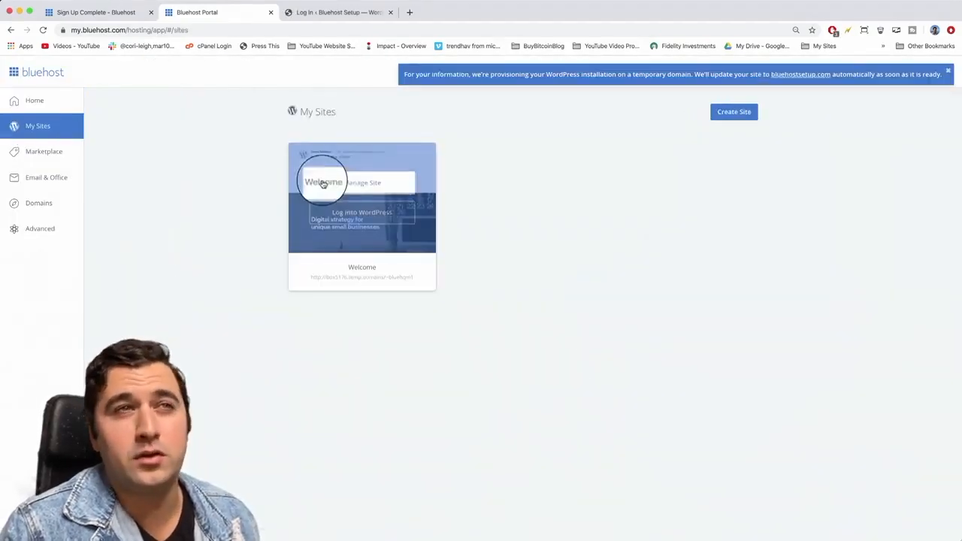
{"action": "left_click", "coordinate": [369, 183]}
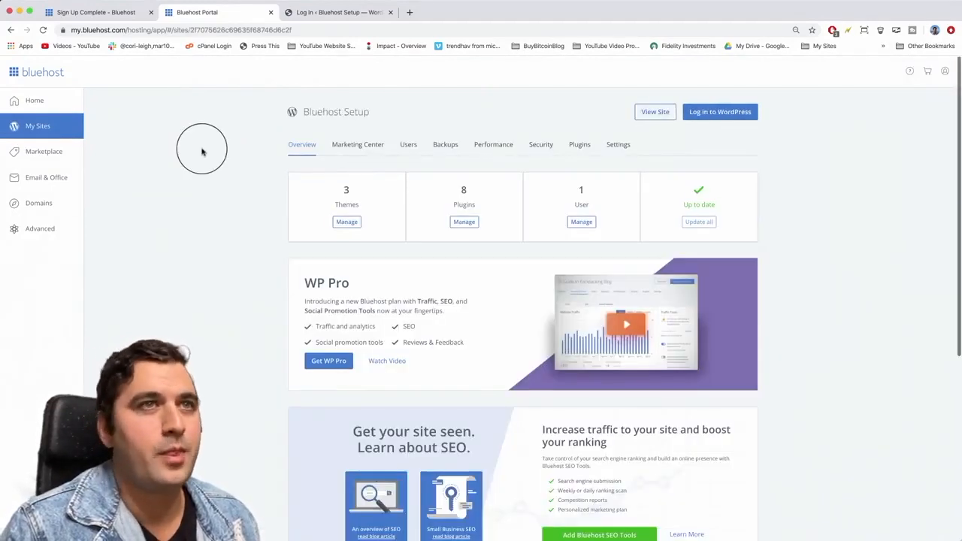
{"action": "scroll", "coordinate": [242, 242], "scroll_direction": "down", "scroll_amount": 5}
{"action": "scroll", "coordinate": [244, 243], "scroll_direction": "up", "scroll_amount": 2}
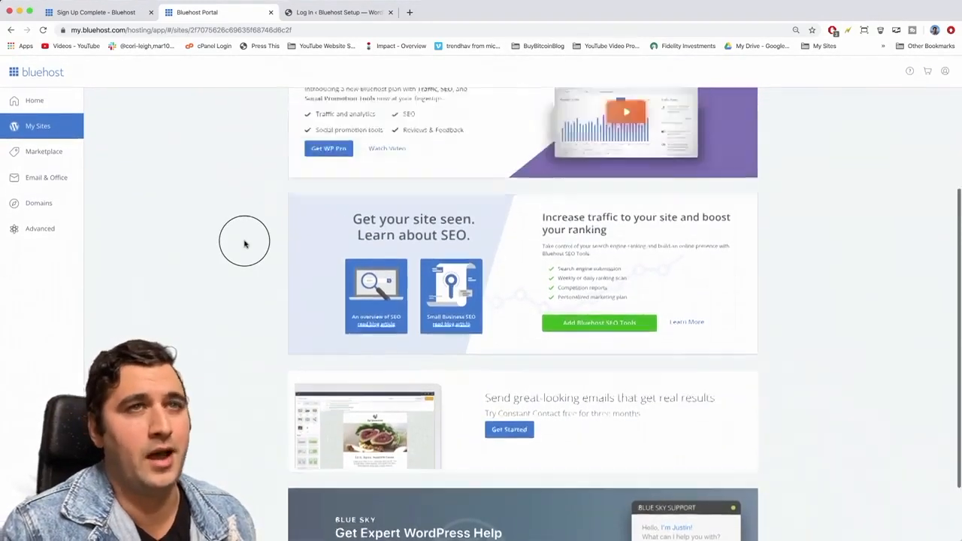
{"action": "scroll", "coordinate": [244, 243], "scroll_direction": "up", "scroll_amount": 4}
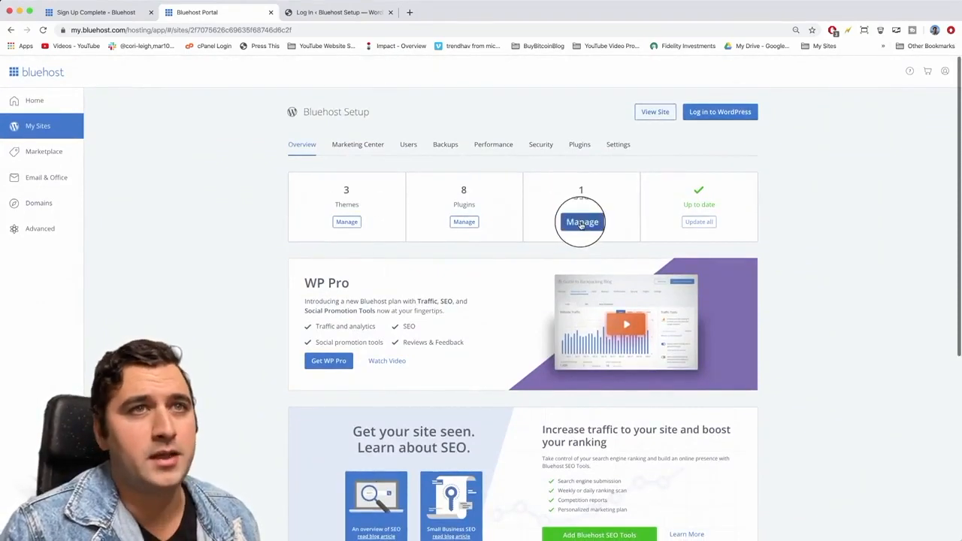
Step: Open the site's user management and log in to WordPress as the listed user
{"action": "left_click", "coordinate": [584, 224]}
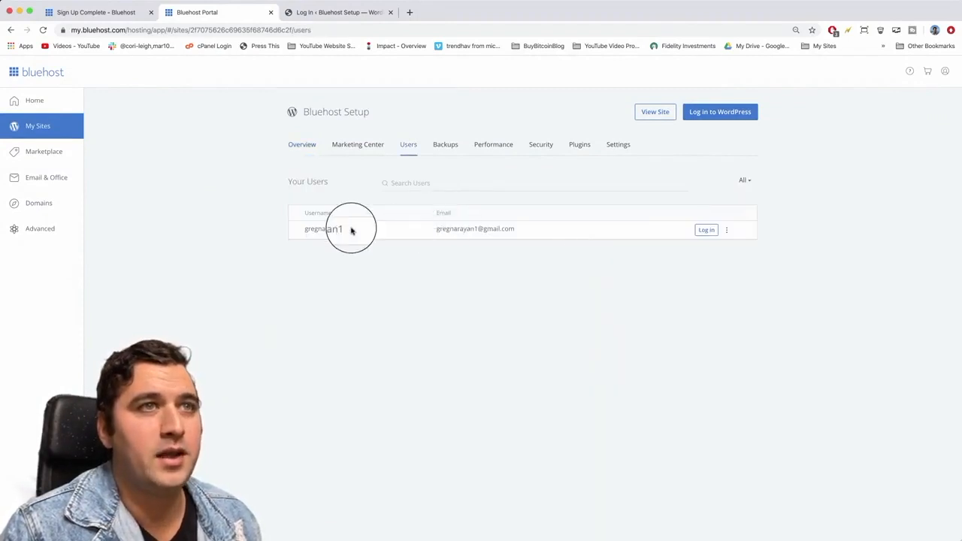
{"action": "double_click", "coordinate": [332, 228]}
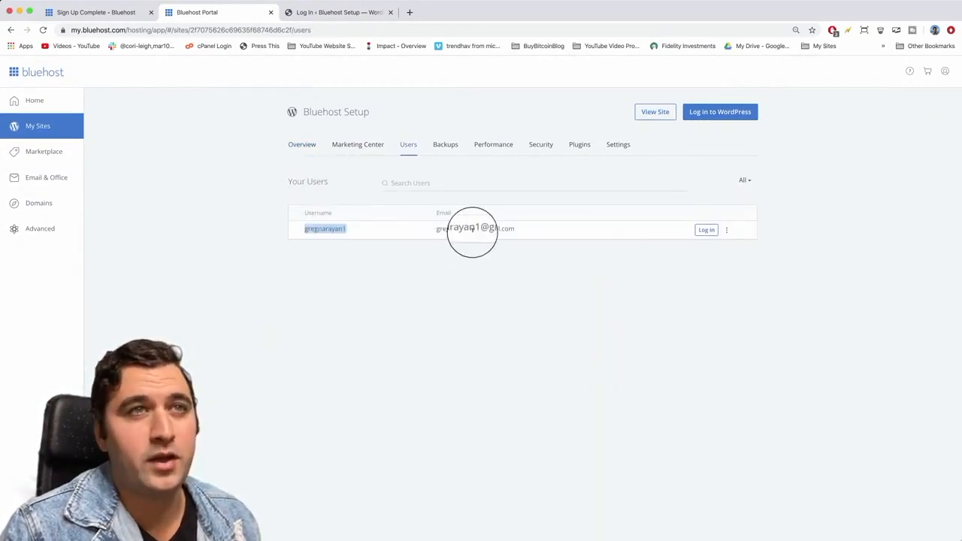
{"action": "left_click", "coordinate": [707, 230]}
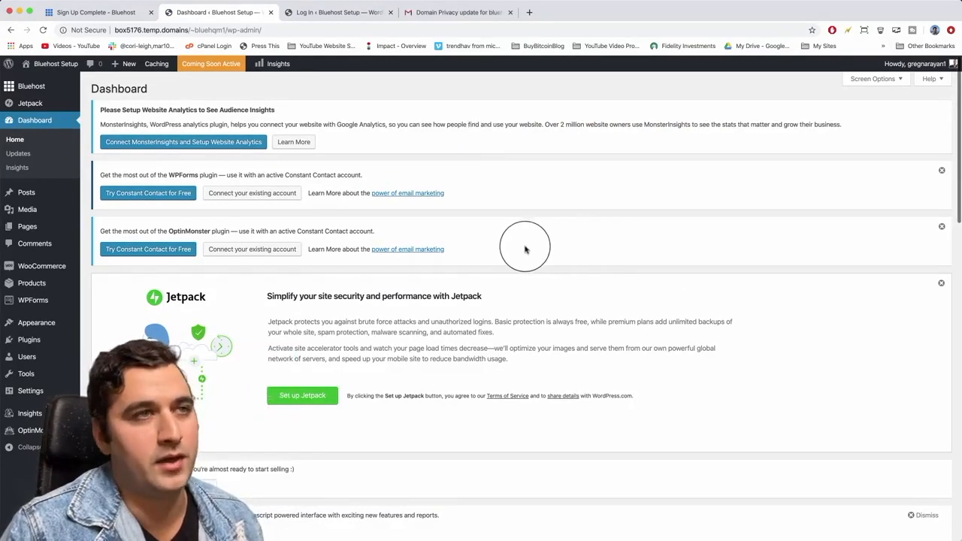
Step: Dismiss the Constant Contact notices for OptinMonster and WPForms on the WordPress dashboard
{"action": "left_click", "coordinate": [941, 227]}
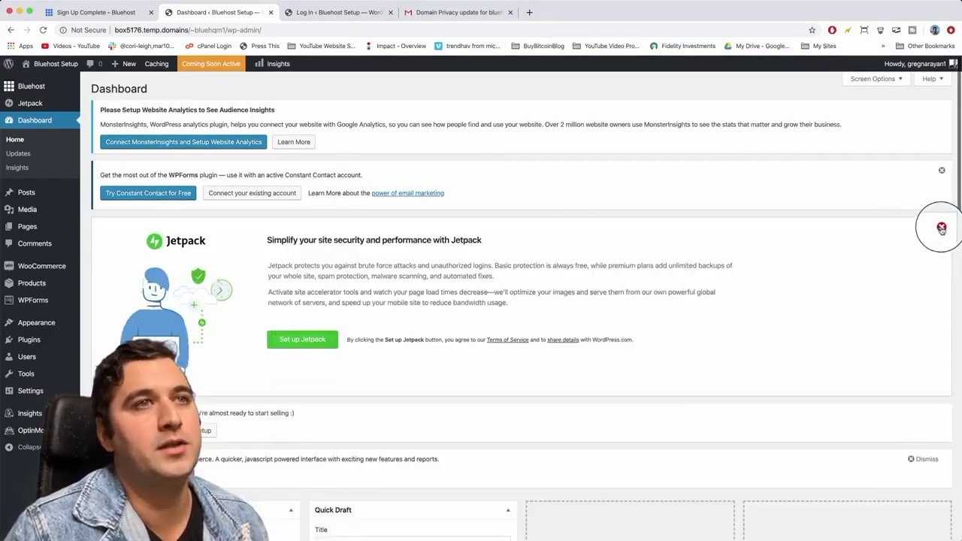
{"action": "left_click", "coordinate": [942, 171]}
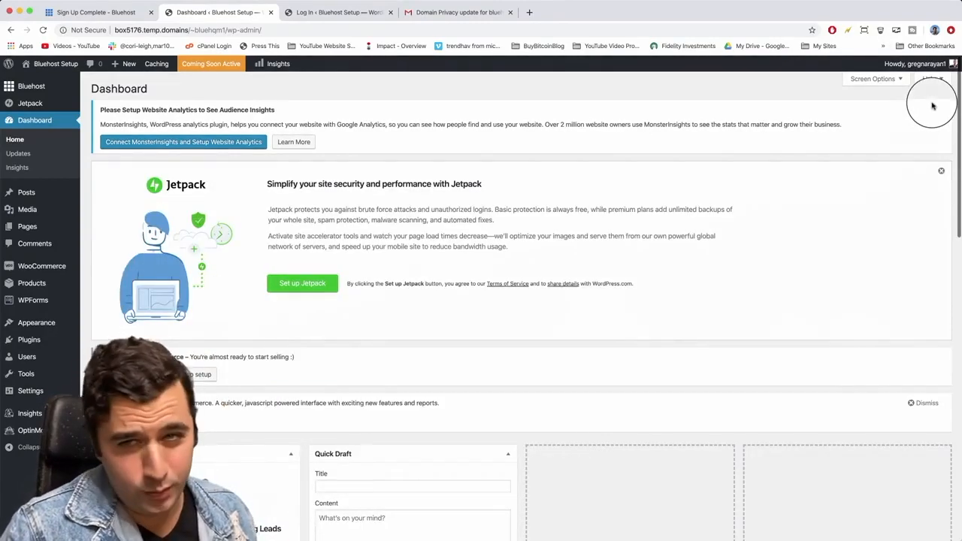
{"action": "scroll", "coordinate": [932, 106], "scroll_direction": "down", "scroll_amount": 2}
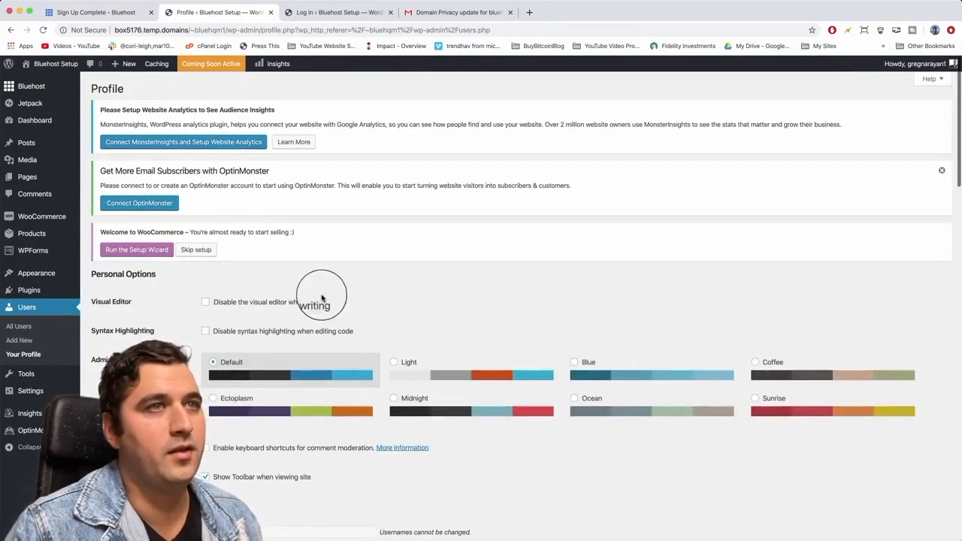
Step: Replace the generated password with a new account password in the user profile and update the profile
{"action": "scroll", "coordinate": [321, 299], "scroll_direction": "down", "scroll_amount": 5}
{"action": "scroll", "coordinate": [321, 298], "scroll_direction": "down", "scroll_amount": 5}
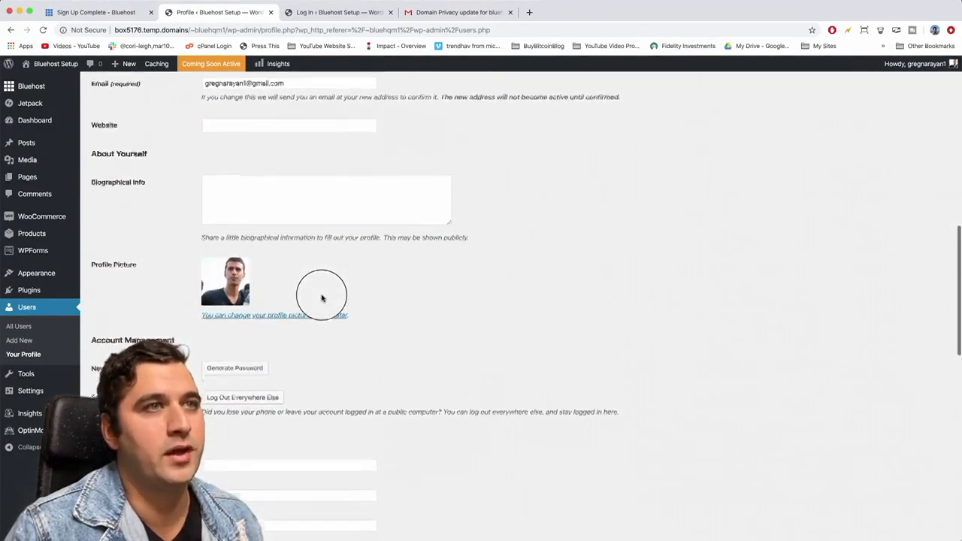
{"action": "scroll", "coordinate": [322, 298], "scroll_direction": "down", "scroll_amount": 1}
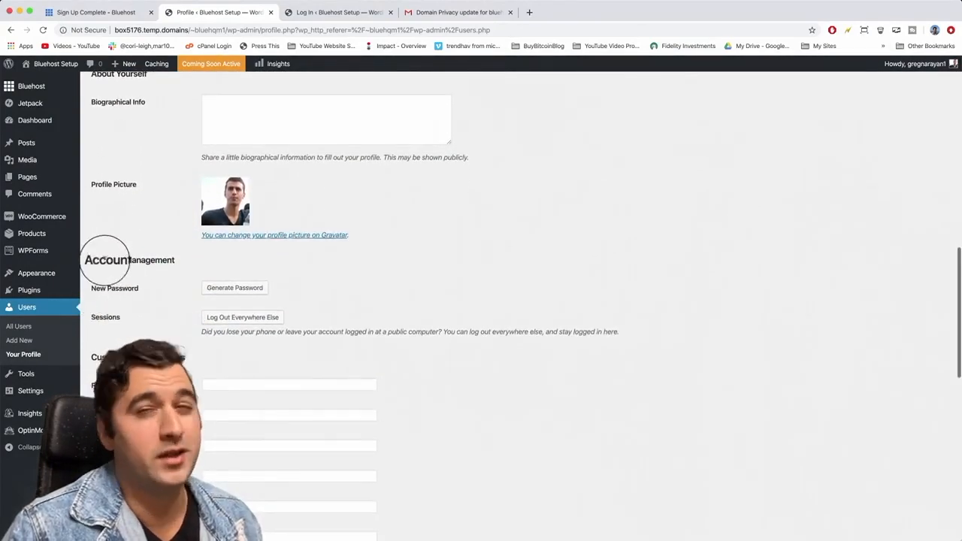
{"action": "left_click", "coordinate": [254, 286]}
{"action": "left_click", "coordinate": [393, 287]}
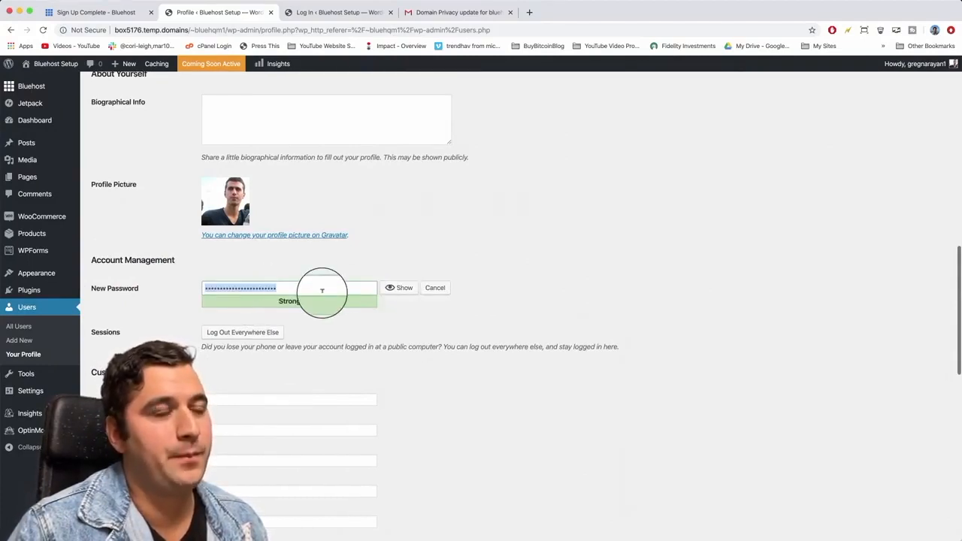
{"action": "key", "text": "super+v"}
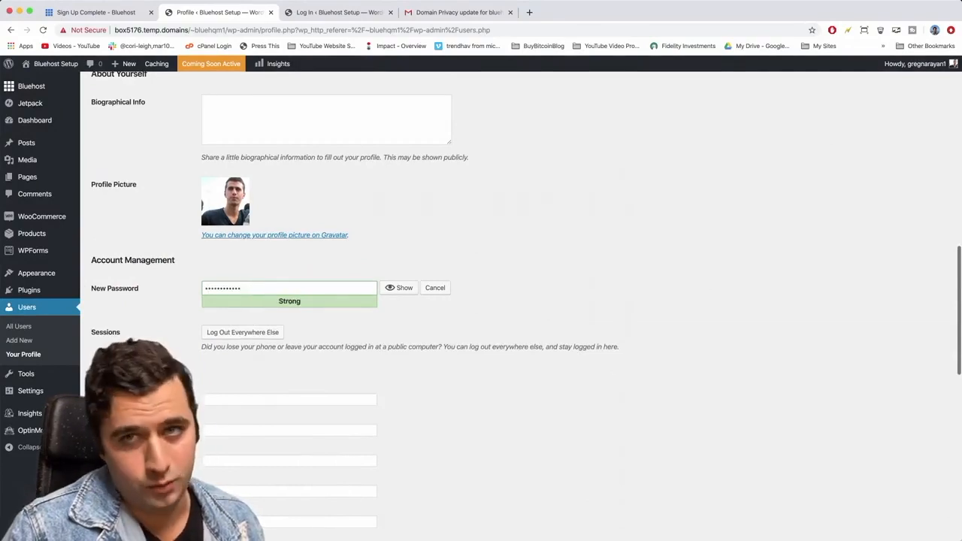
{"action": "scroll", "coordinate": [398, 323], "scroll_direction": "down", "scroll_amount": 10}
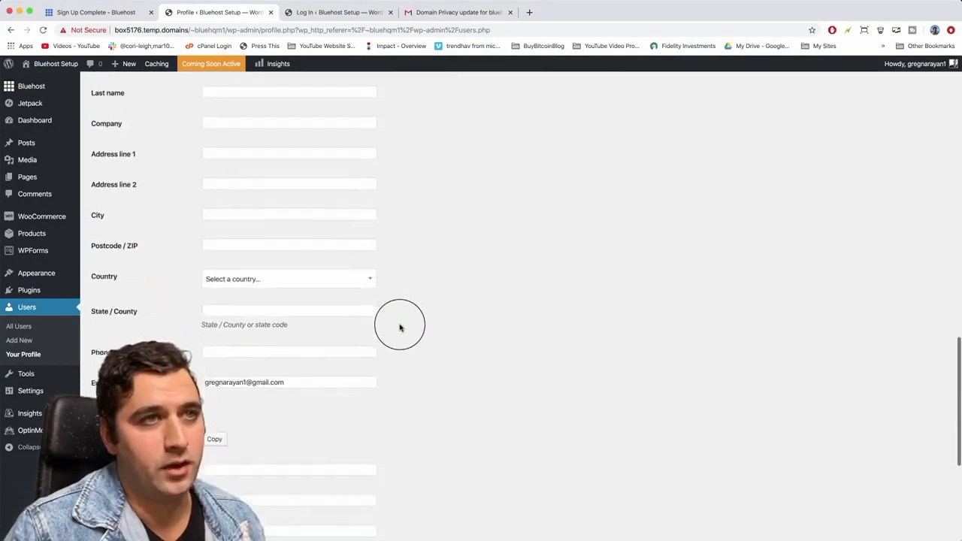
{"action": "scroll", "coordinate": [400, 328], "scroll_direction": "down", "scroll_amount": 2}
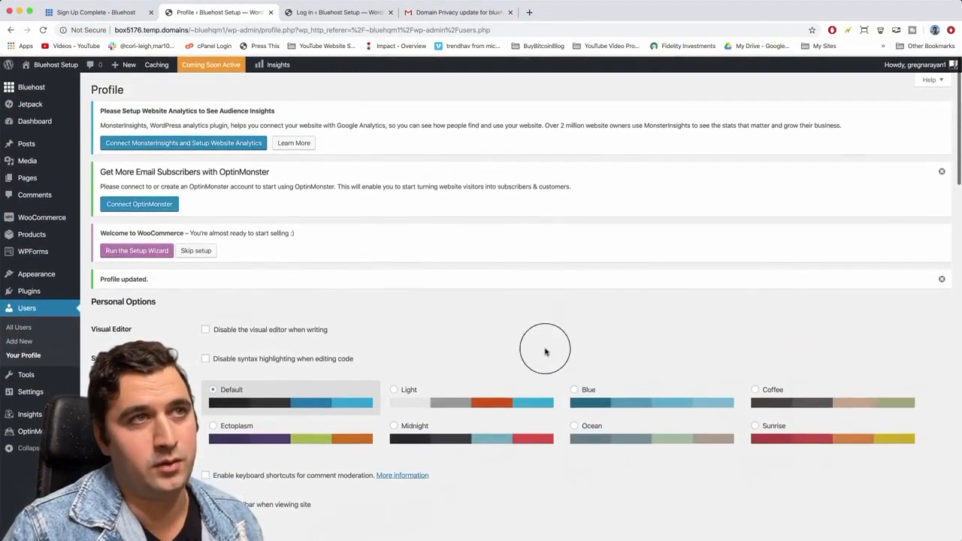
Step: Visit the site's front end, examine the default home page from header to footer, and return to the dashboard
{"action": "left_click", "coordinate": [36, 65]}
{"action": "mouse_move", "coordinate": [34, 64]}
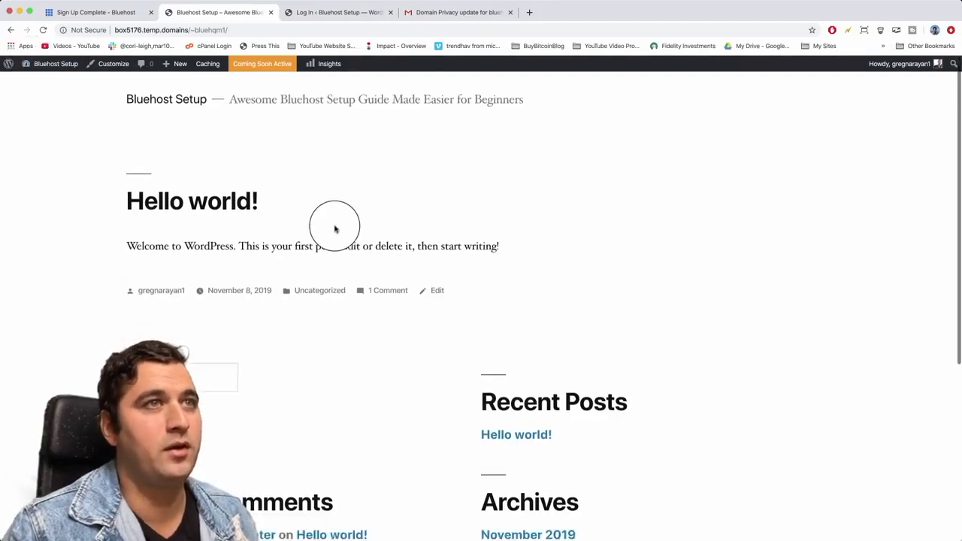
{"action": "scroll", "coordinate": [335, 230], "scroll_direction": "down", "scroll_amount": 4}
{"action": "scroll", "coordinate": [346, 306], "scroll_direction": "up", "scroll_amount": 4}
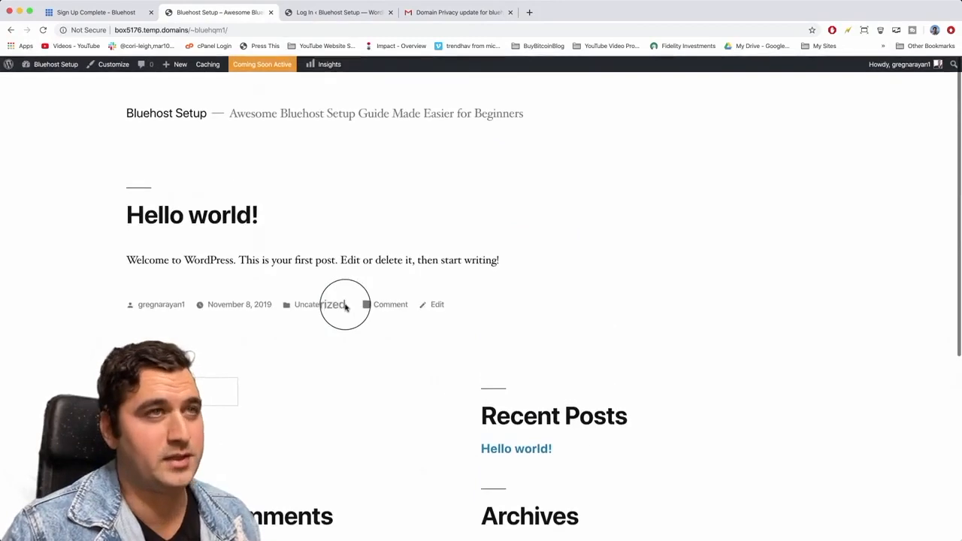
{"action": "scroll", "coordinate": [389, 211], "scroll_direction": "down", "scroll_amount": 4}
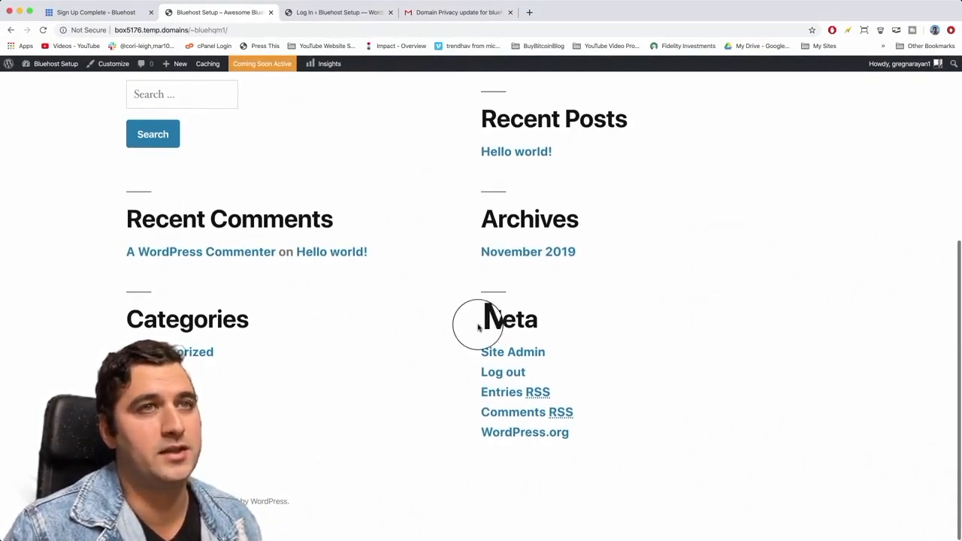
{"action": "scroll", "coordinate": [477, 327], "scroll_direction": "up", "scroll_amount": 4}
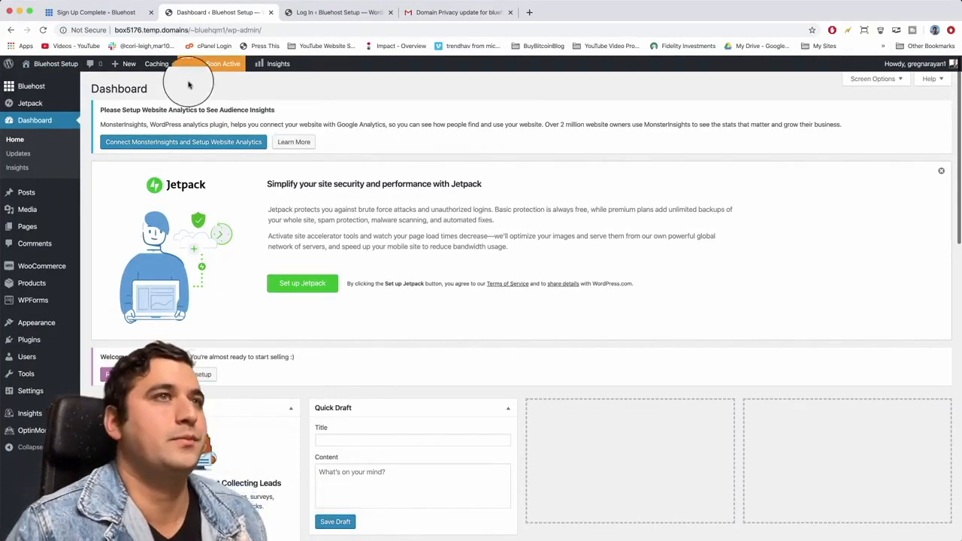
Step: Highlight the temporary domain box5176.temp.domains in the dashboard's web address to check it
{"action": "left_click", "coordinate": [186, 30]}
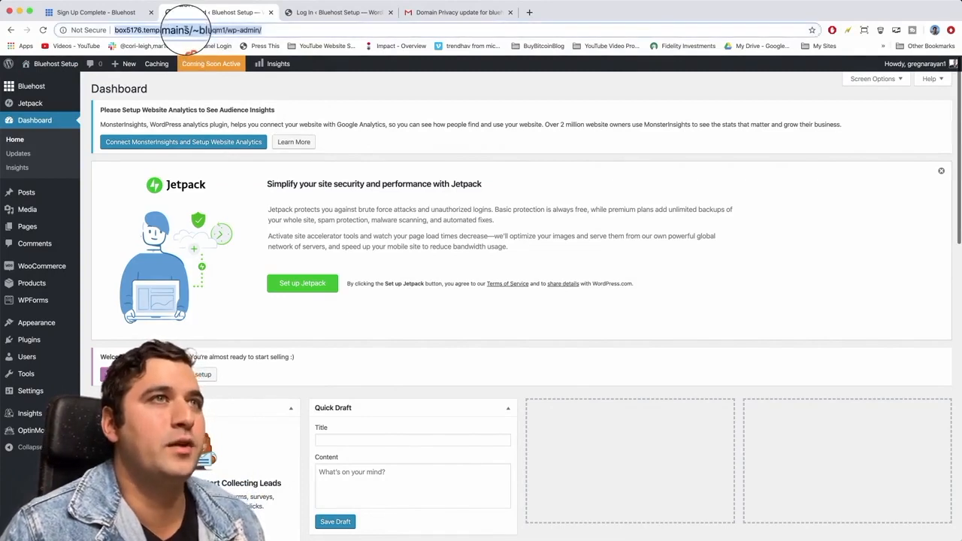
{"action": "left_click", "coordinate": [187, 30]}
{"action": "left_click_drag", "start_coordinate": [188, 31], "coordinate": [112, 31]}
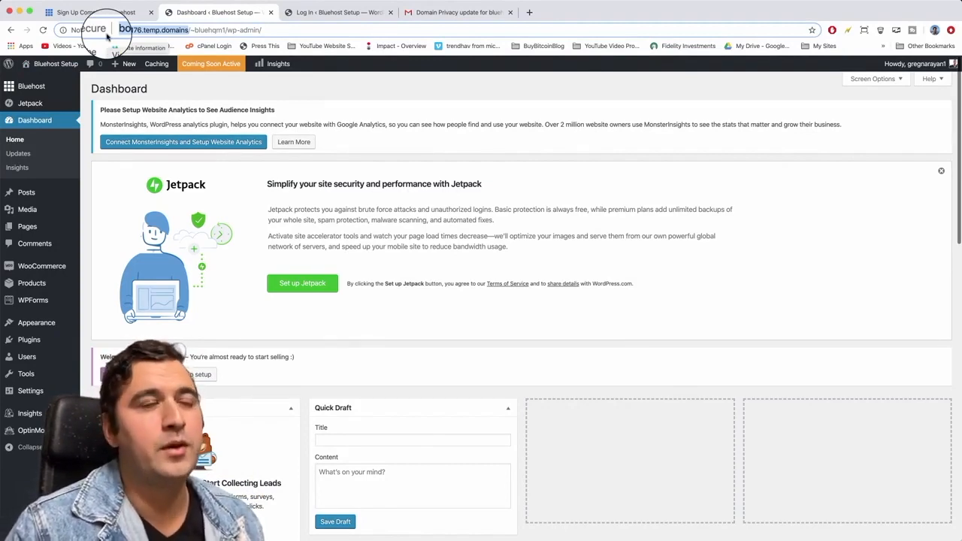
{"action": "left_click", "coordinate": [143, 30]}
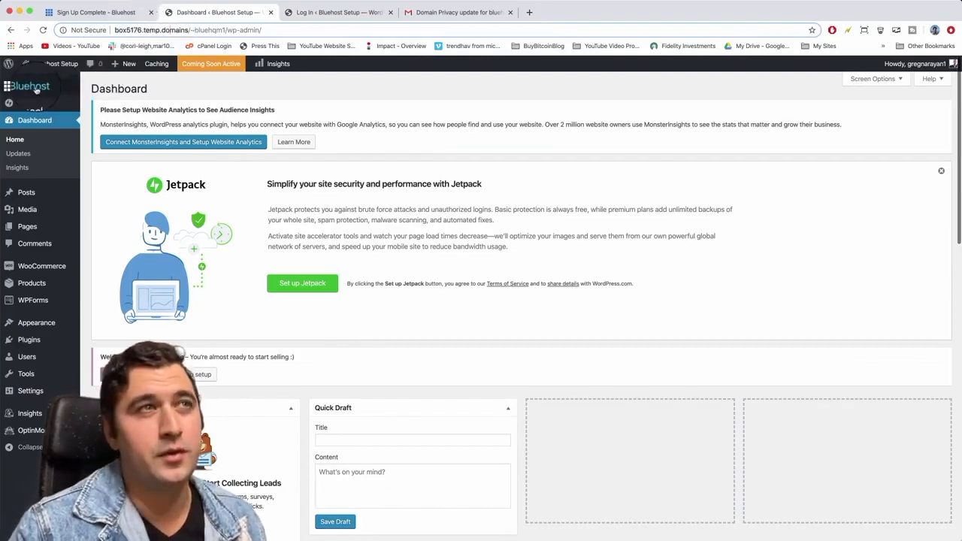
Step: Open the Bluehost plugin's home page within the WordPress admin
{"action": "left_click", "coordinate": [23, 90]}
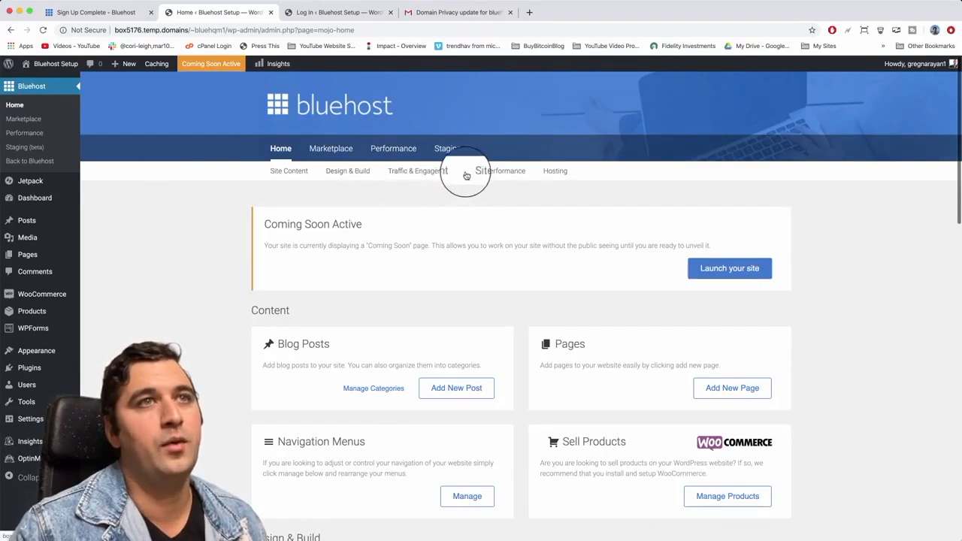
Step: Open site management in the Bluehost portal from the plugin's Hosting section and check the site list on the portal's home page
{"action": "left_click", "coordinate": [557, 172]}
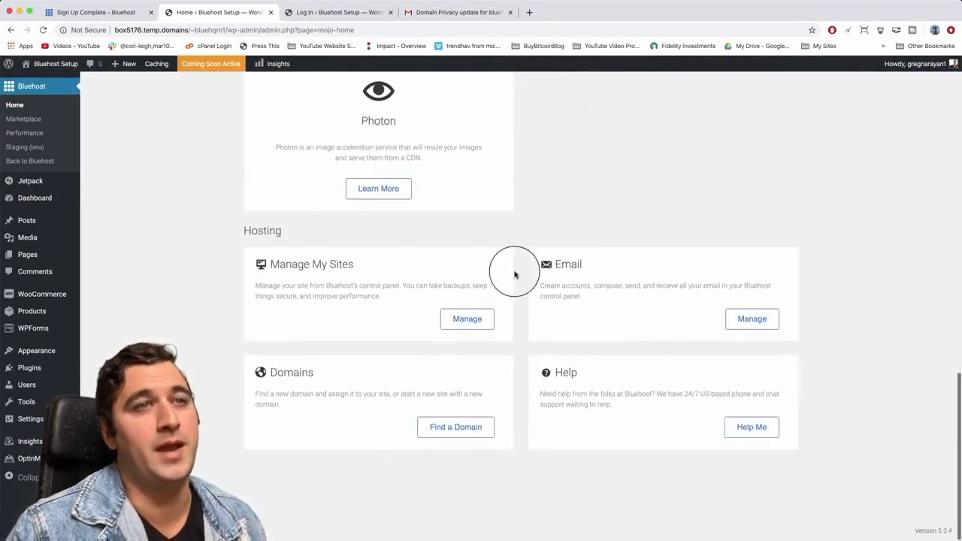
{"action": "left_click", "coordinate": [466, 319]}
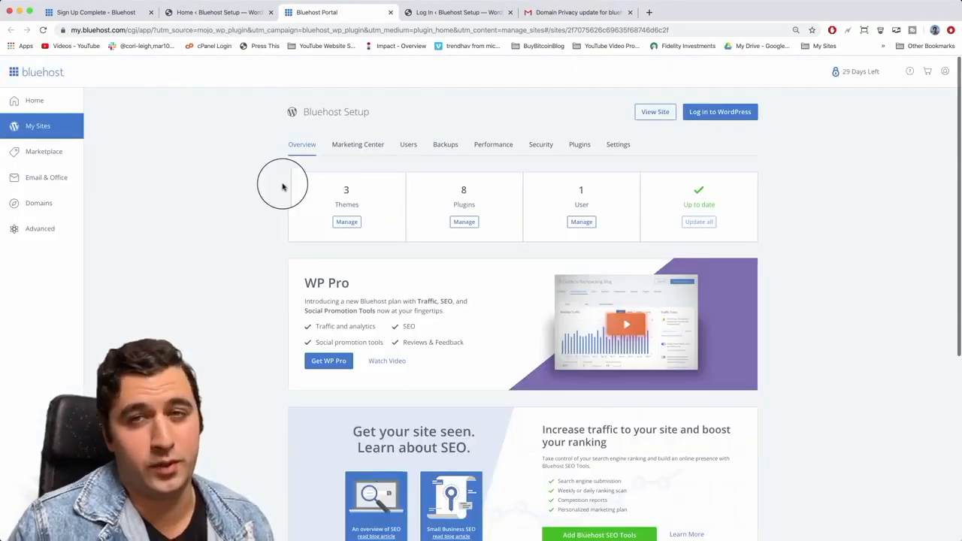
{"action": "left_click", "coordinate": [28, 105]}
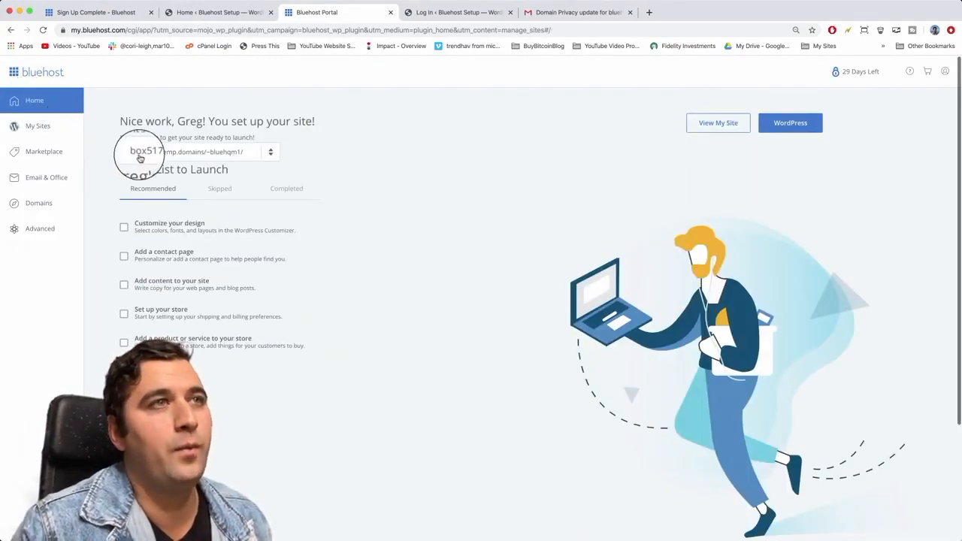
{"action": "left_click", "coordinate": [272, 152]}
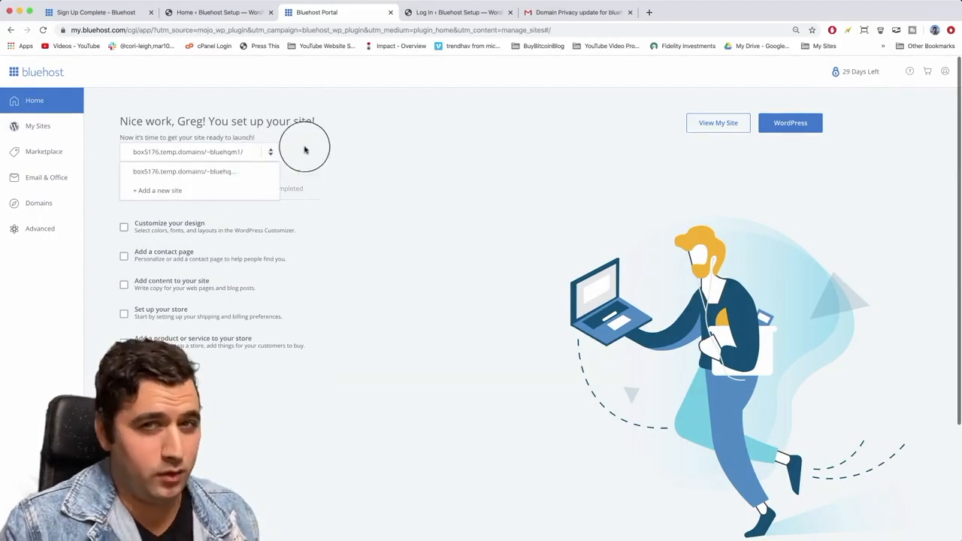
{"action": "left_click", "coordinate": [337, 152]}
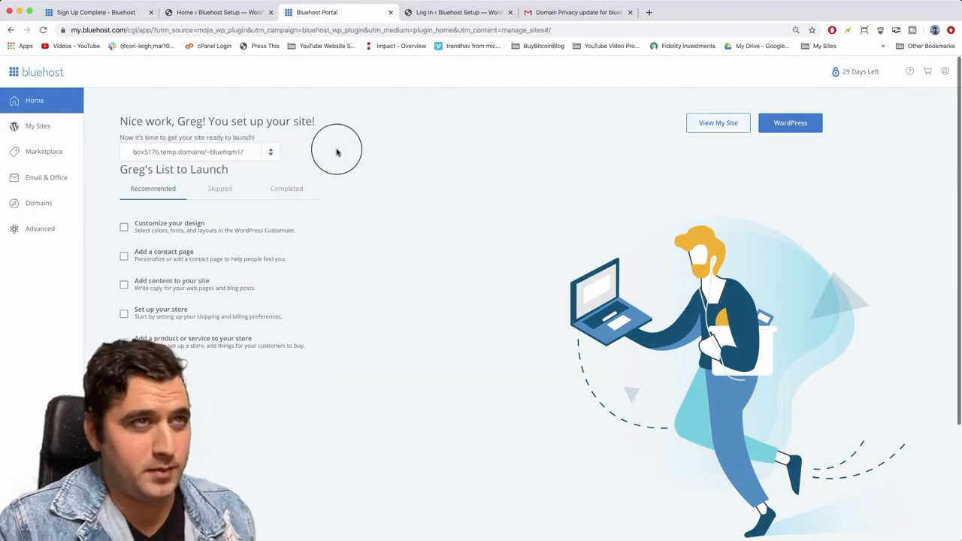
Step: Open the management settings of the Bluehost Setup site from My Sites
{"action": "left_click", "coordinate": [39, 127]}
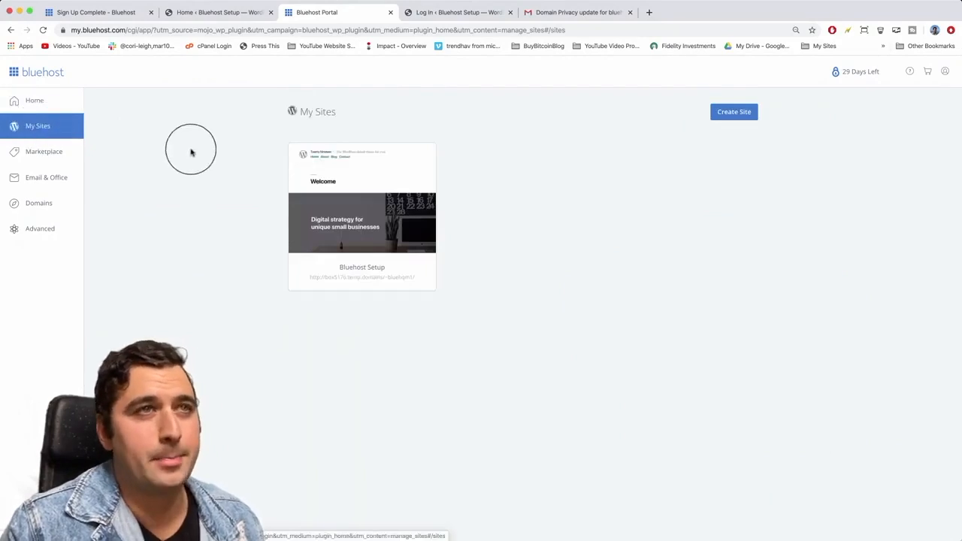
{"action": "mouse_move", "coordinate": [322, 173]}
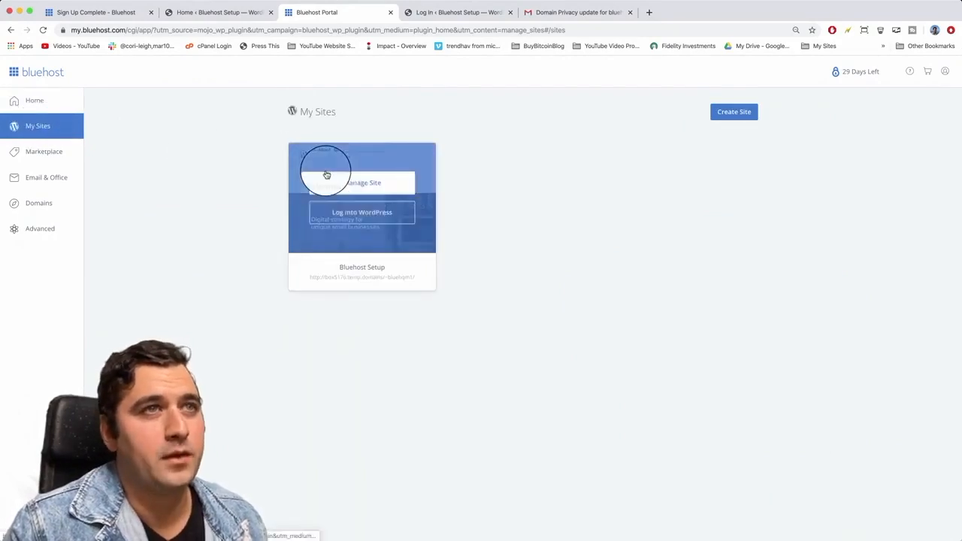
{"action": "left_click", "coordinate": [366, 188]}
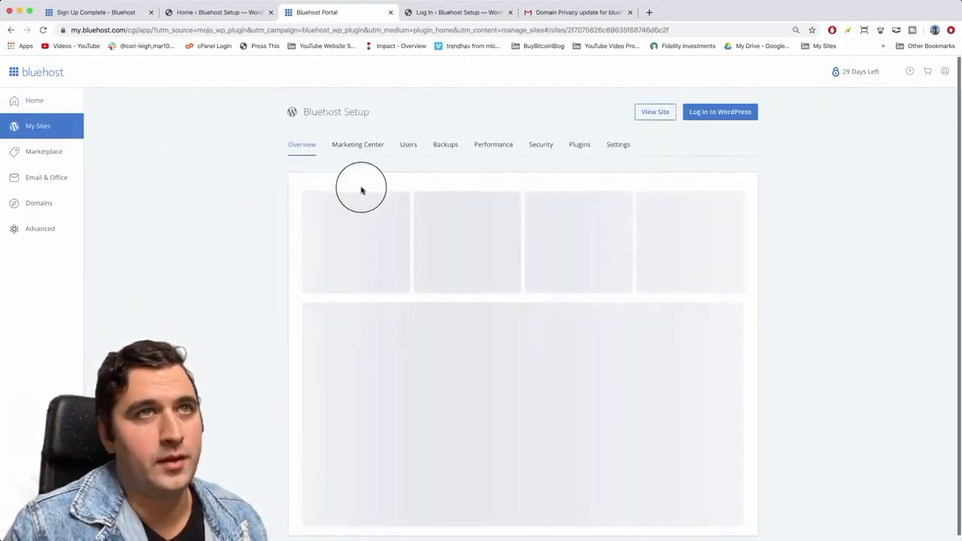
{"action": "left_click", "coordinate": [618, 145]}
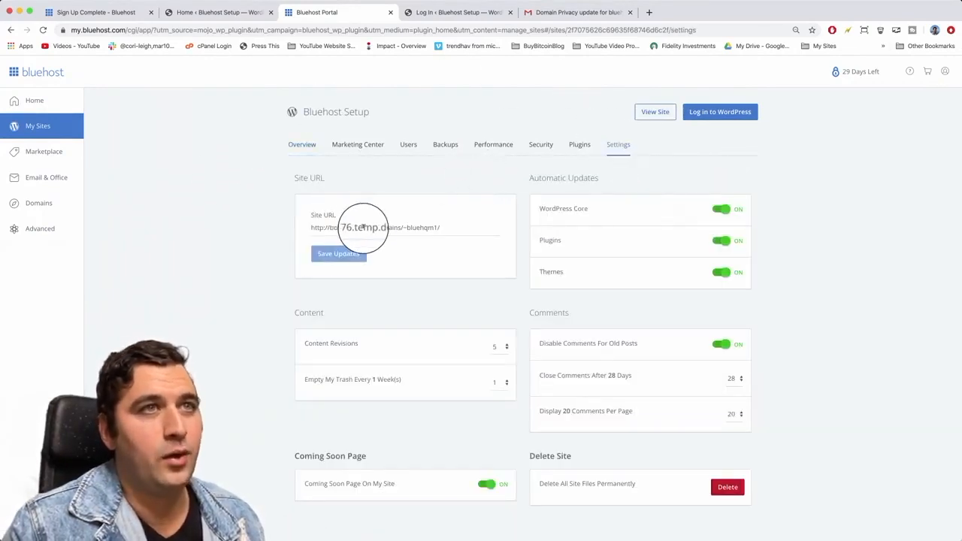
{"action": "triple_click", "coordinate": [363, 227]}
{"action": "key", "text": "BackSpace"}
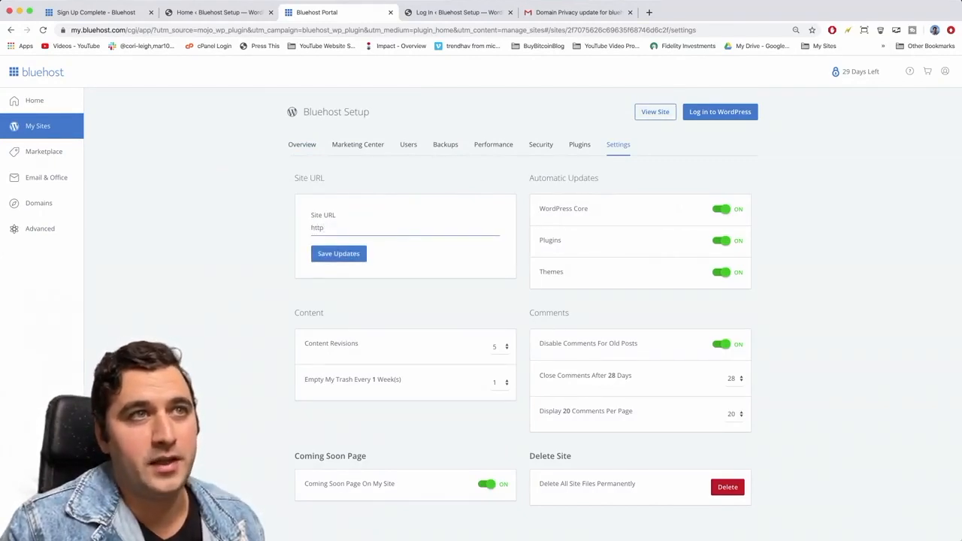
{"action": "type", "text": "http://bluehostsetup.com"}
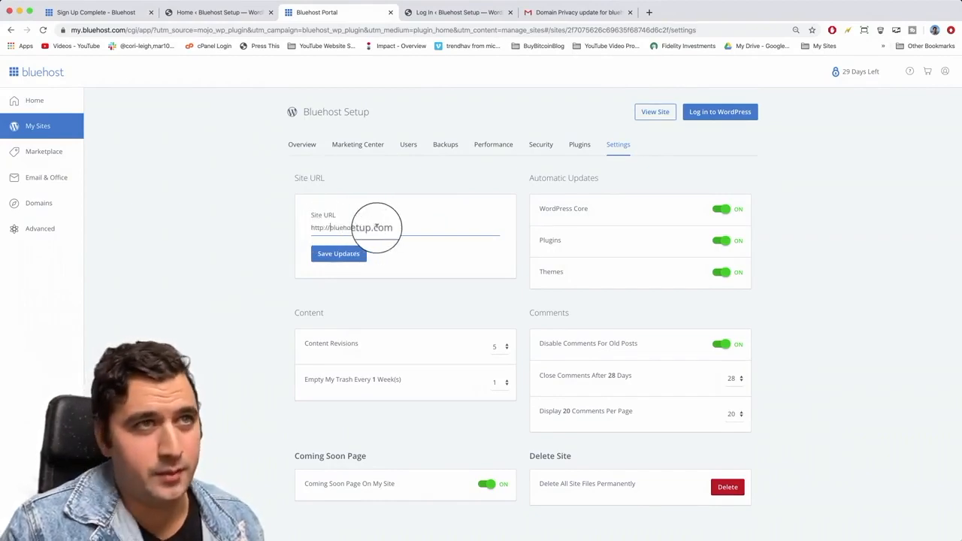
{"action": "left_click_drag", "start_coordinate": [393, 227], "coordinate": [371, 227]}
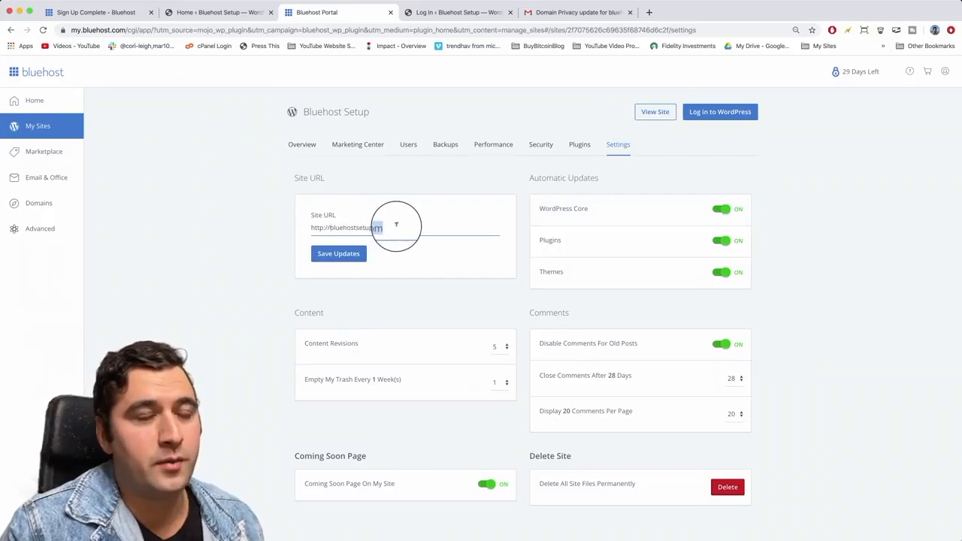
{"action": "left_click", "coordinate": [344, 257]}
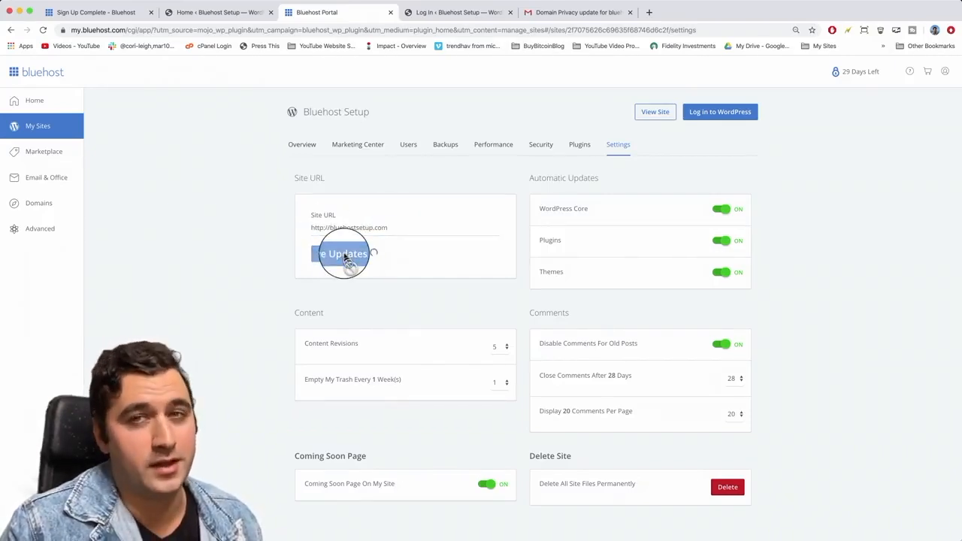
Step: Load the WordPress login page at bluehostsetup.com/wp-admin in a new browser tab
{"action": "left_click", "coordinate": [649, 12]}
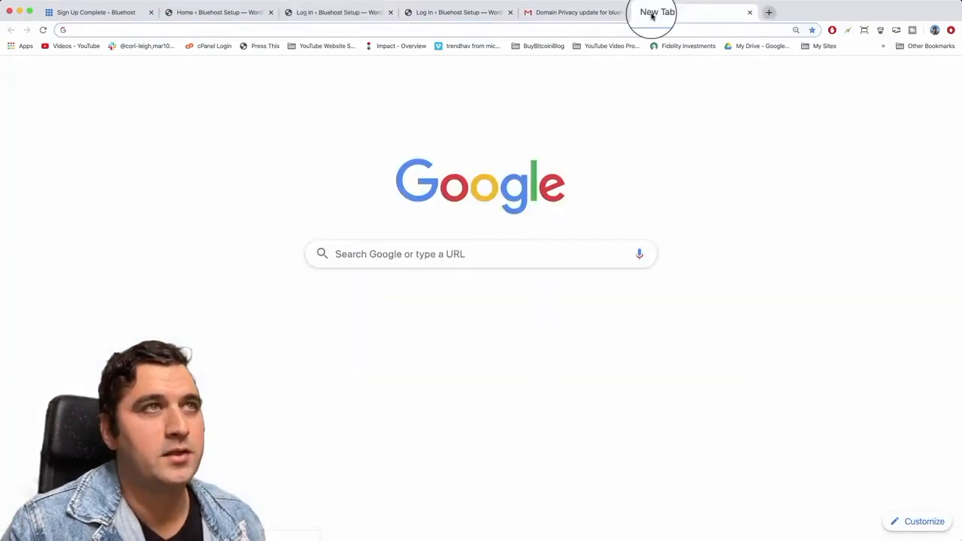
{"action": "type", "text": "bluehostwe"}
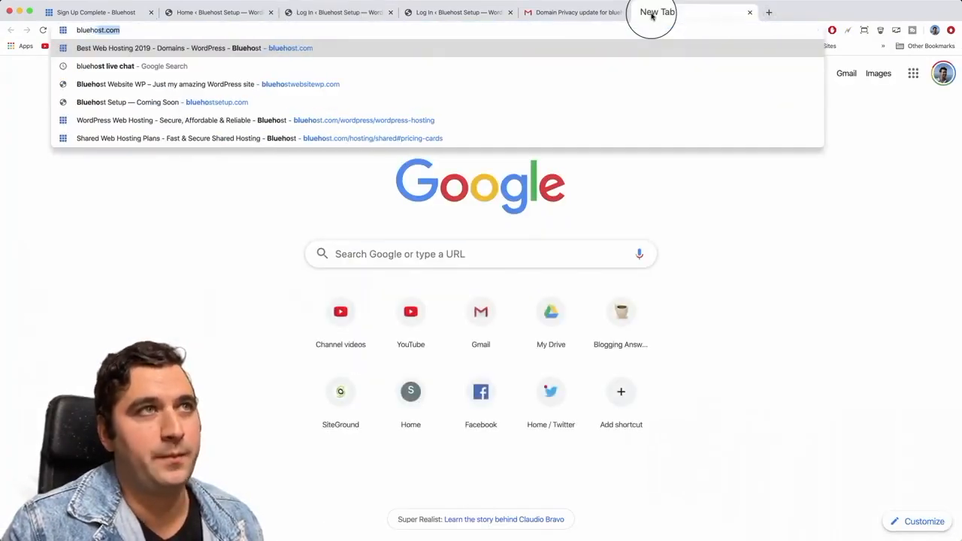
{"action": "key", "text": "BackSpace"}
{"action": "key", "text": "BackSpace"}
{"action": "key", "text": "BackSpace"}
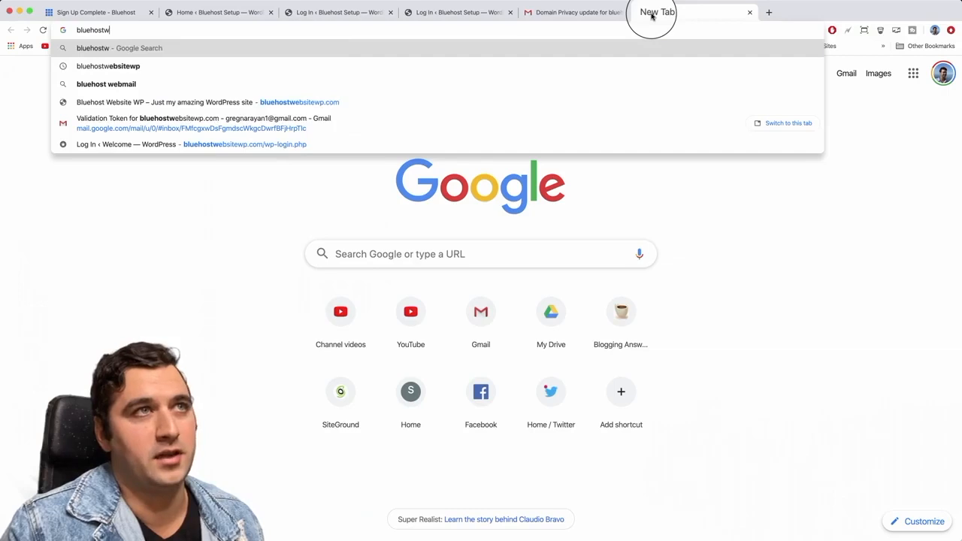
{"action": "type", "text": "setup.com"}
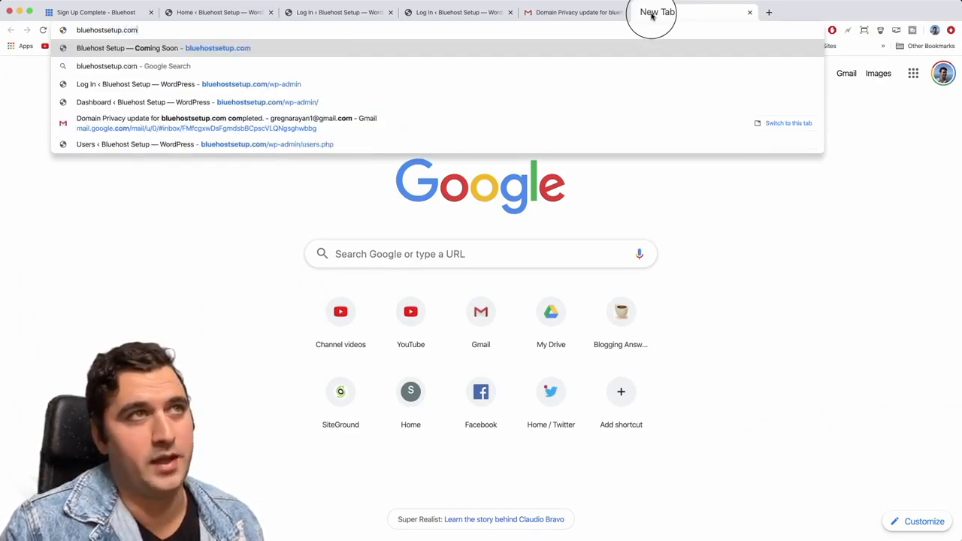
{"action": "type", "text": "/"}
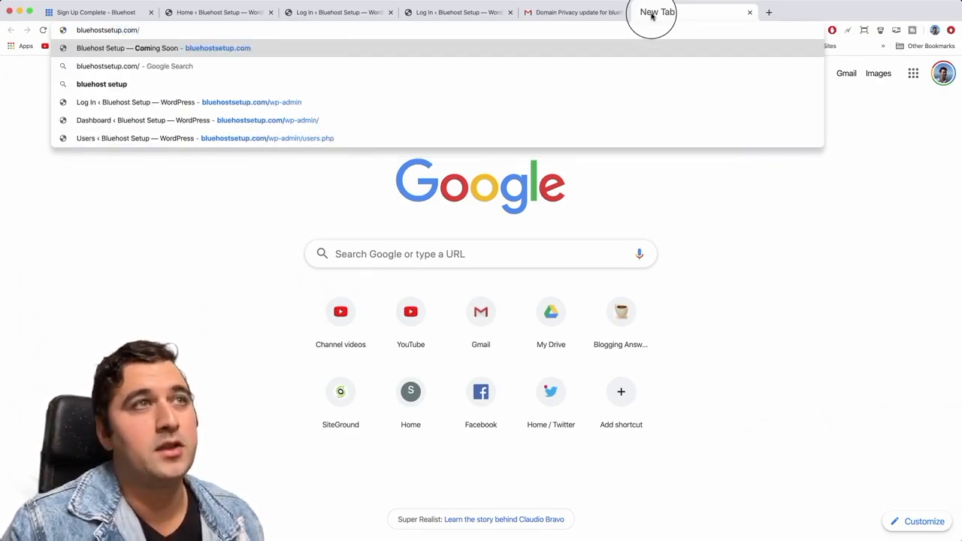
{"action": "type", "text": "wp-admin"}
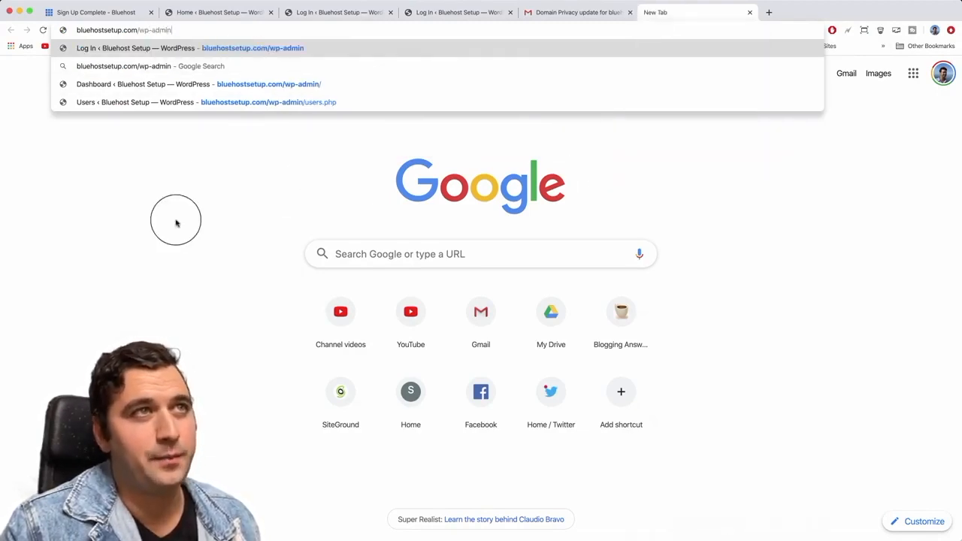
{"action": "key", "text": "Return"}
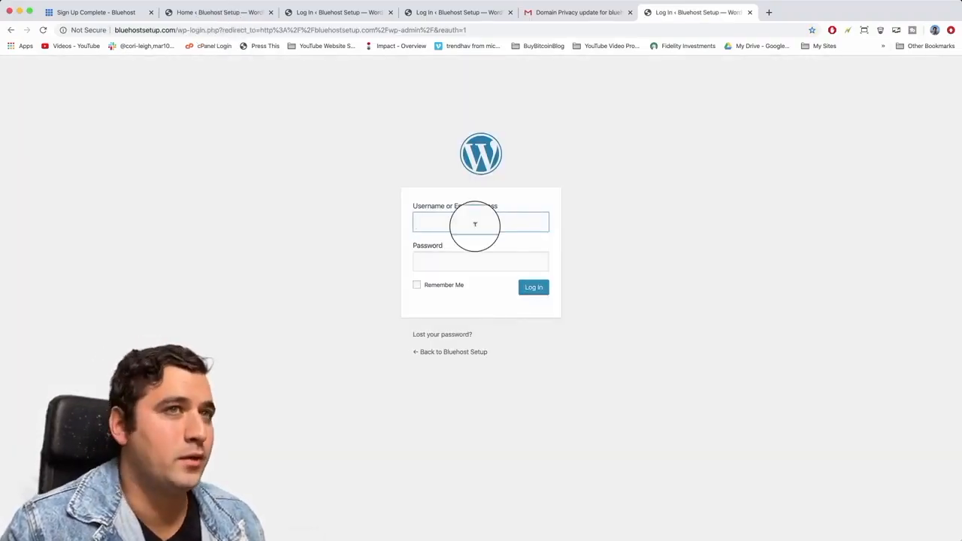
Step: Log in to WordPress with the account username and password, keeping Remember Me enabled, and bookmark the login page
{"action": "type", "text": "greg"}
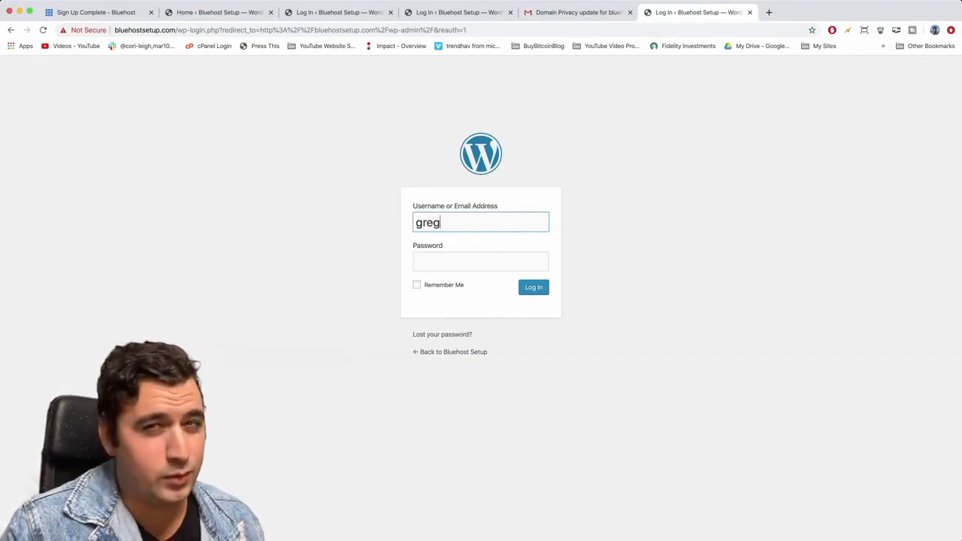
{"action": "key", "text": "Tab"}
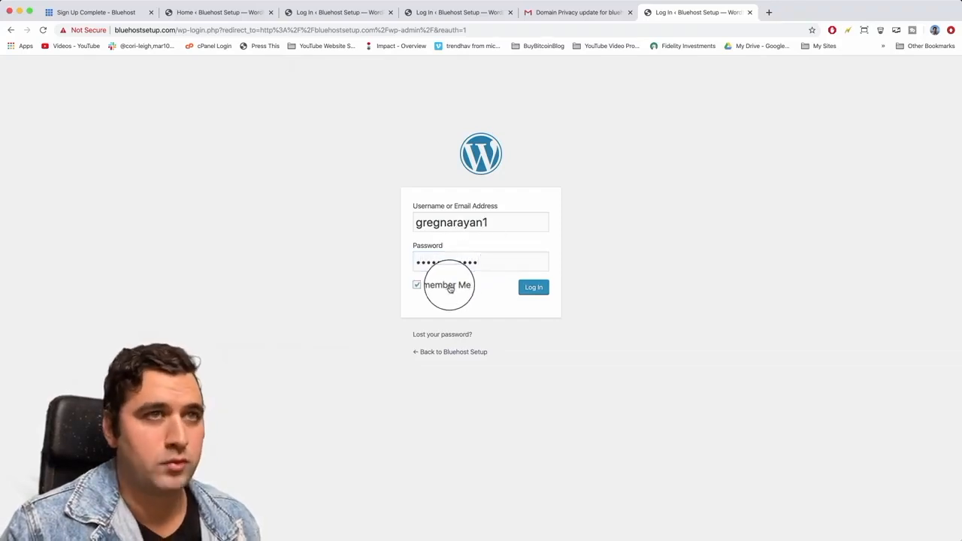
{"action": "left_click", "coordinate": [812, 30]}
{"action": "left_click", "coordinate": [793, 122]}
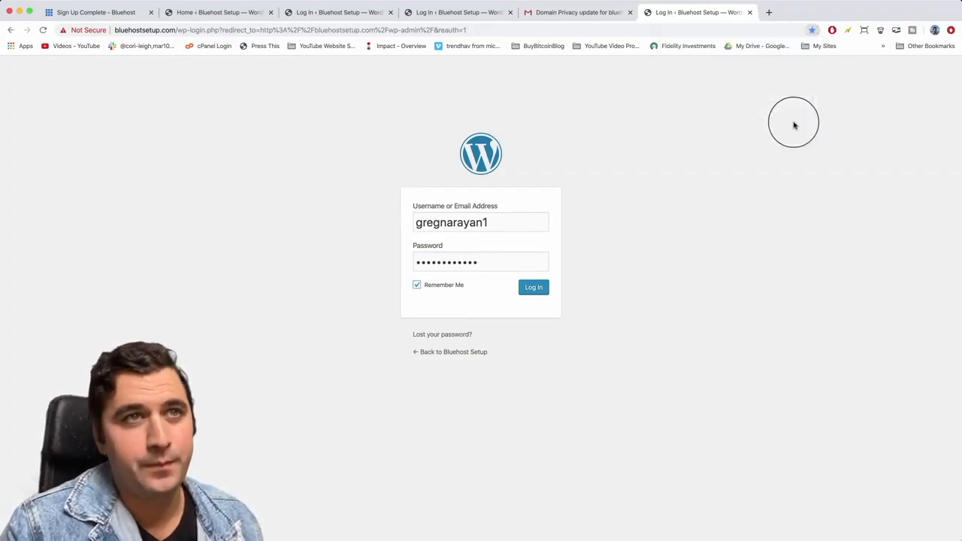
{"action": "left_click", "coordinate": [542, 291]}
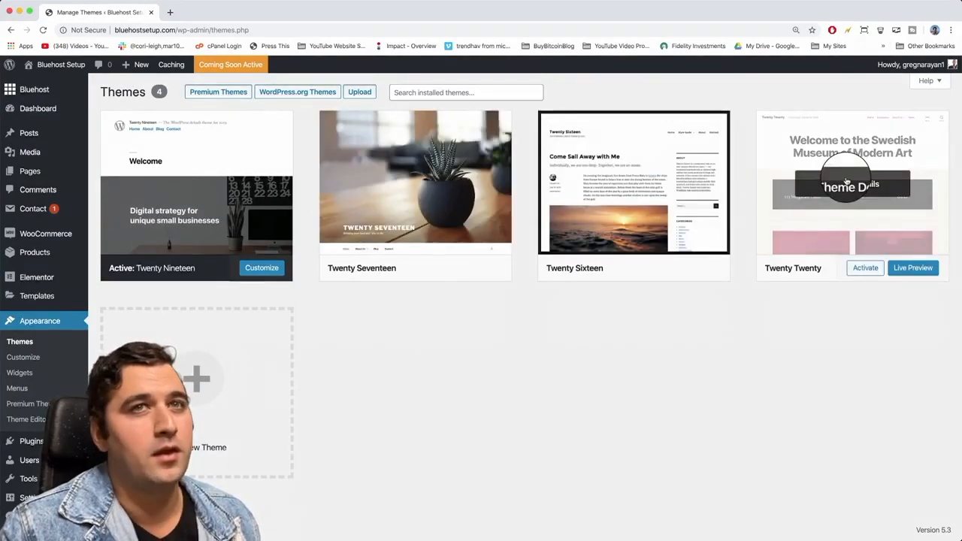
Step: Browse the popular themes available for installation, preview the Astra theme and close its preview
{"action": "left_click", "coordinate": [864, 268]}
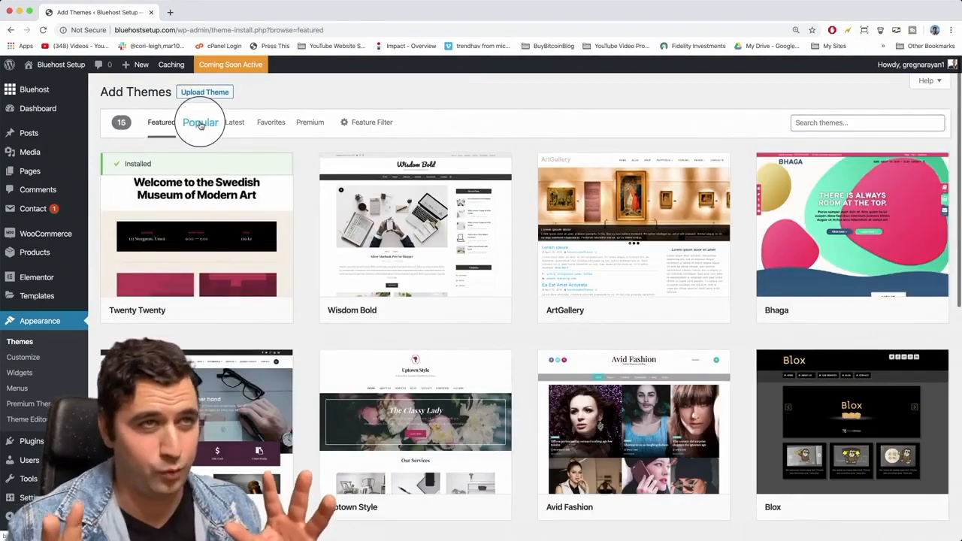
{"action": "left_click", "coordinate": [200, 122]}
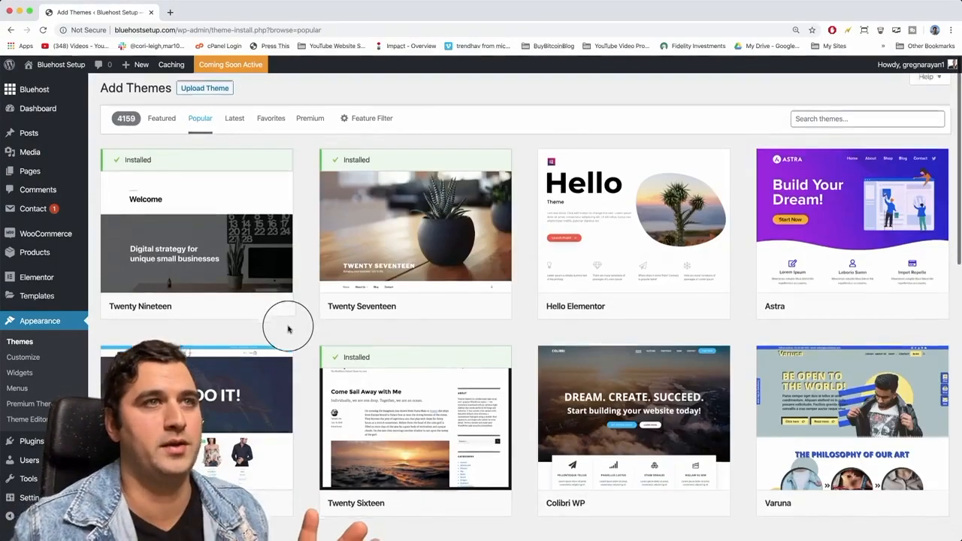
{"action": "scroll", "coordinate": [288, 328], "scroll_direction": "down", "scroll_amount": 10}
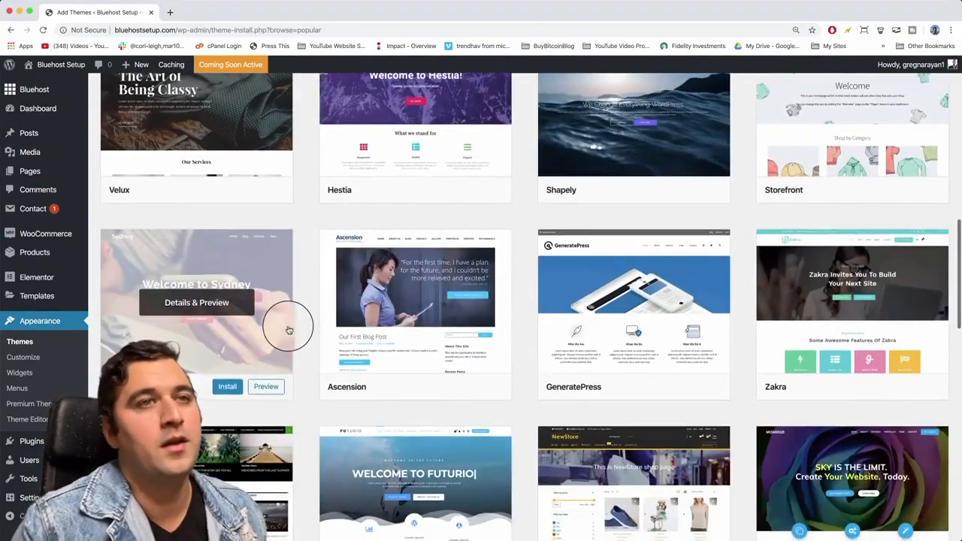
{"action": "scroll", "coordinate": [289, 329], "scroll_direction": "up", "scroll_amount": 10}
{"action": "left_click", "coordinate": [825, 226]}
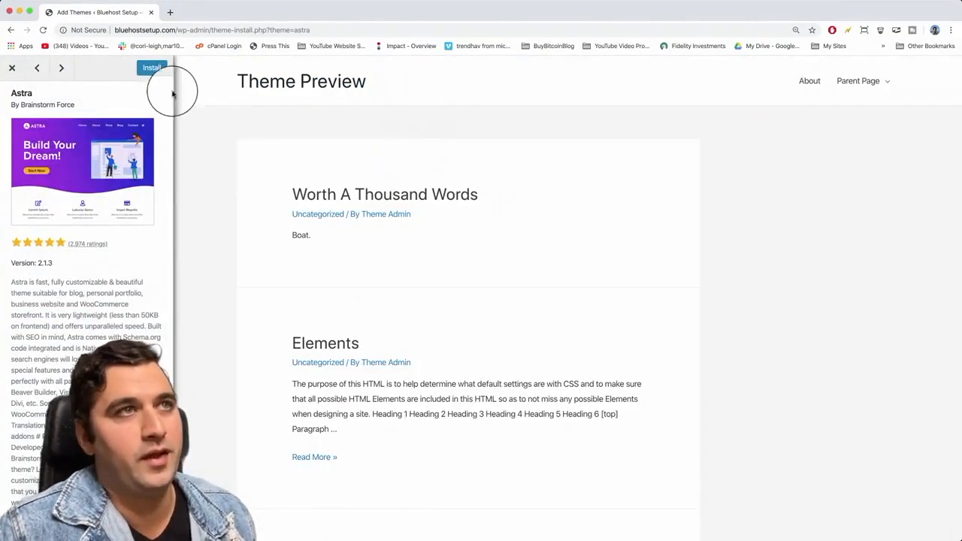
{"action": "left_click", "coordinate": [12, 68]}
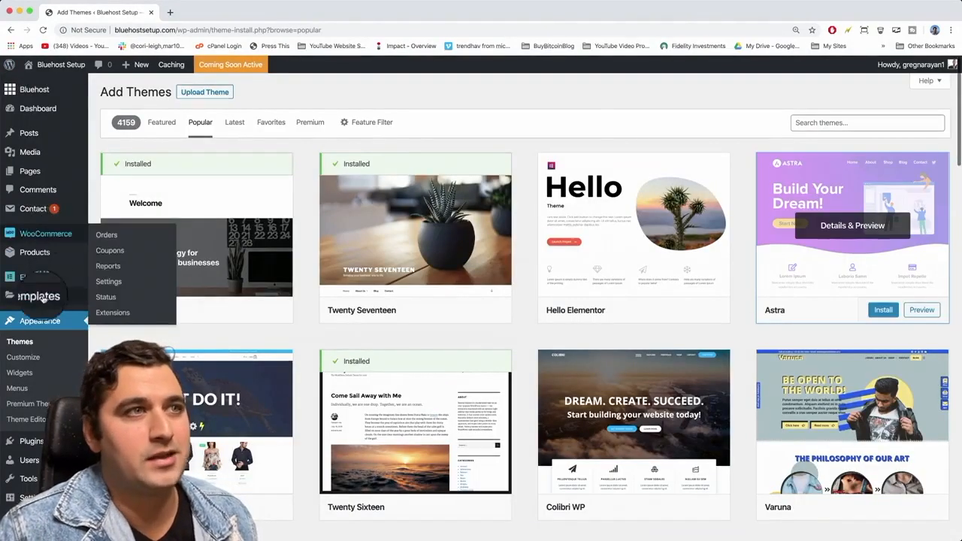
Step: Activate the installed Twenty Twenty theme and examine the site's front page from header to widgets
{"action": "left_click", "coordinate": [24, 340]}
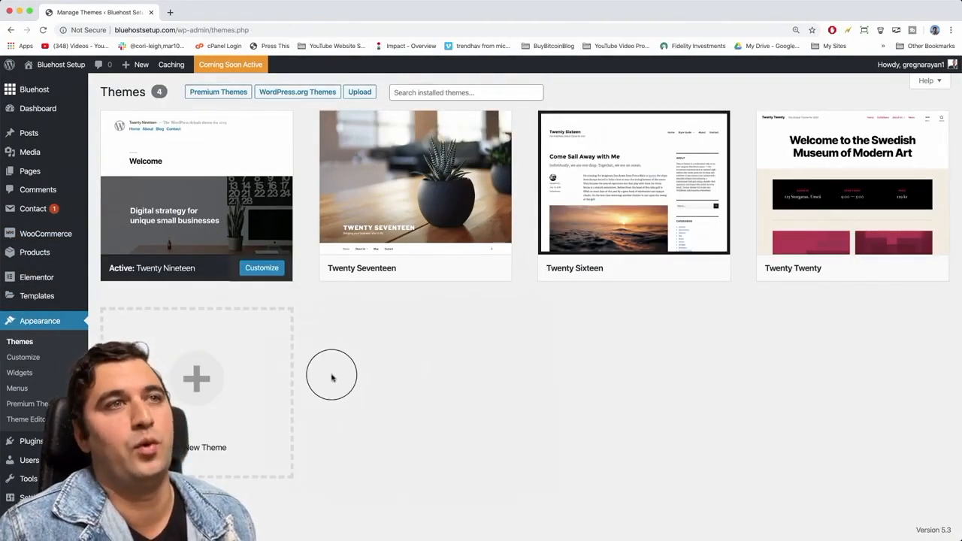
{"action": "left_click", "coordinate": [823, 180]}
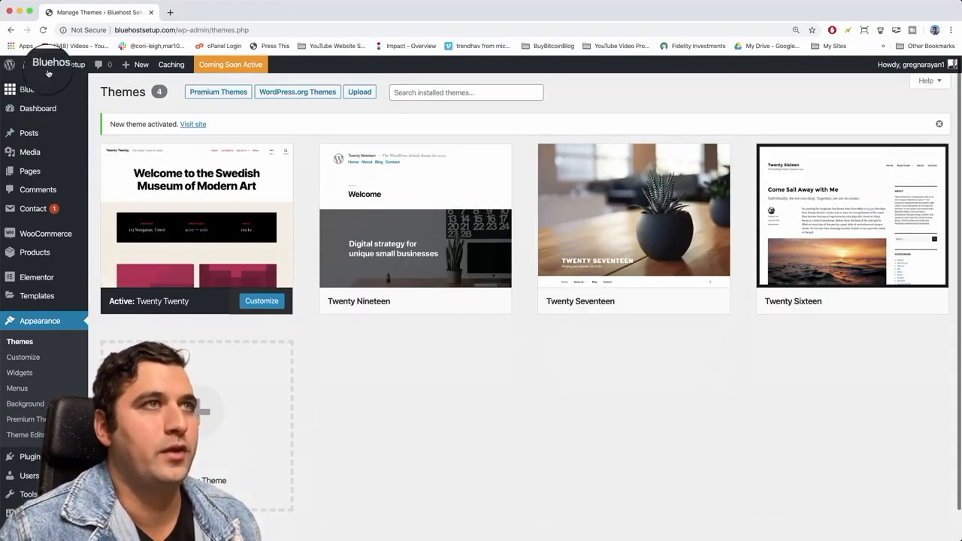
{"action": "left_click", "coordinate": [56, 66]}
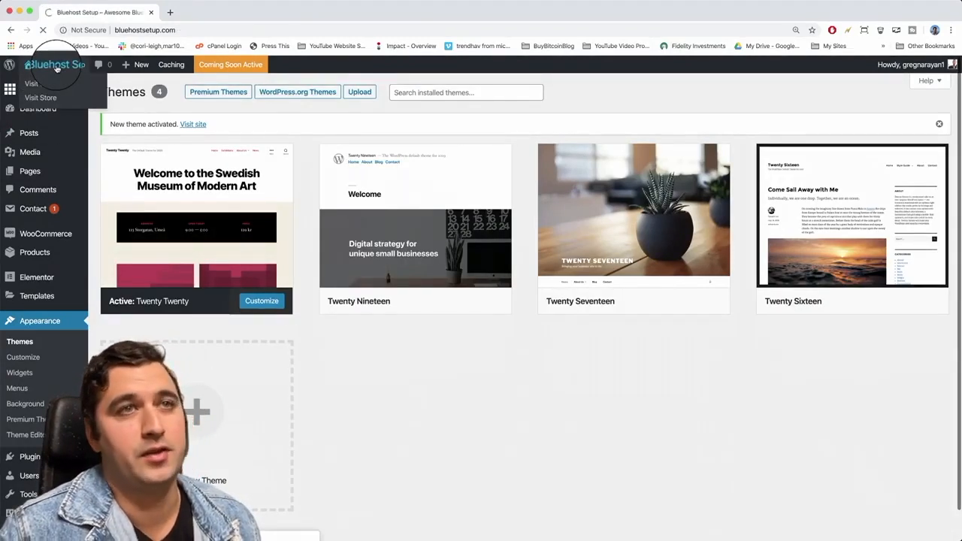
{"action": "scroll", "coordinate": [252, 268], "scroll_direction": "down", "scroll_amount": 10}
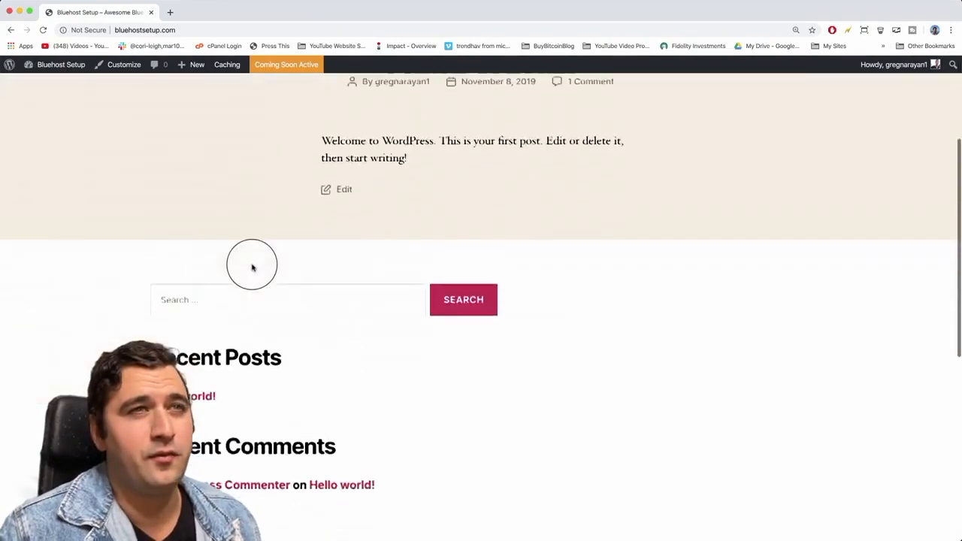
{"action": "scroll", "coordinate": [252, 268], "scroll_direction": "up", "scroll_amount": 7}
{"action": "scroll", "coordinate": [252, 268], "scroll_direction": "up", "scroll_amount": 3}
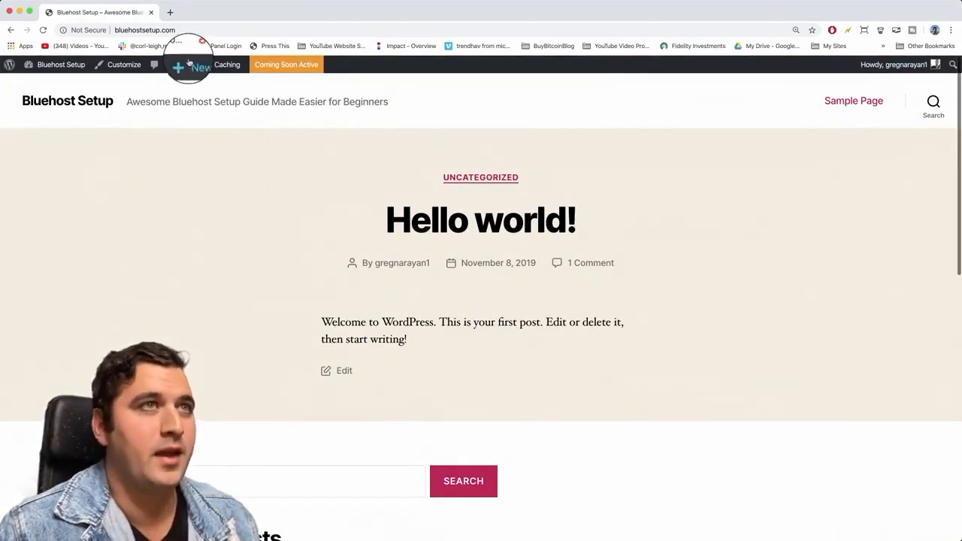
Step: Start a new blog post from the site's front page
{"action": "mouse_move", "coordinate": [191, 65]}
{"action": "left_click", "coordinate": [188, 85]}
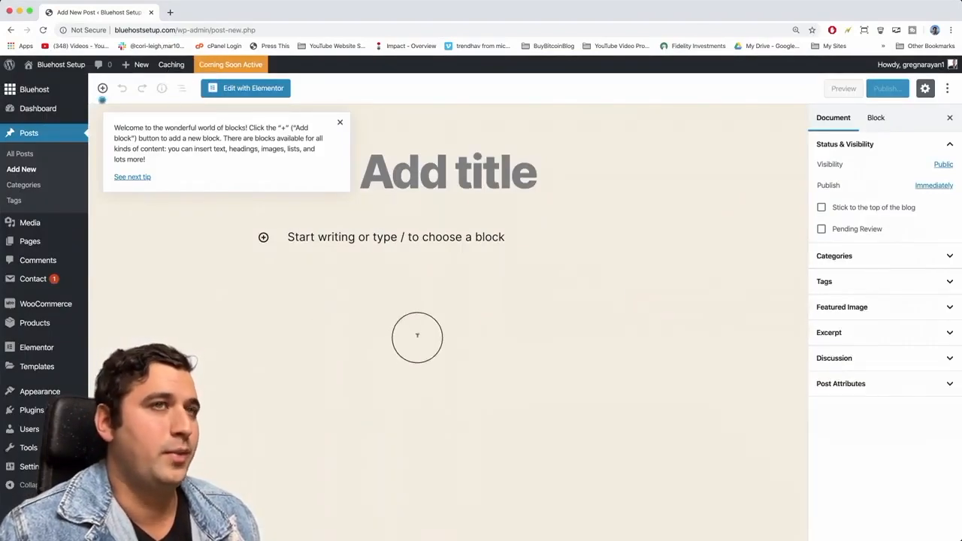
Step: Dismiss the block editor's welcome tip and title the post "Welcome to the Blog!"
{"action": "left_click", "coordinate": [340, 122]}
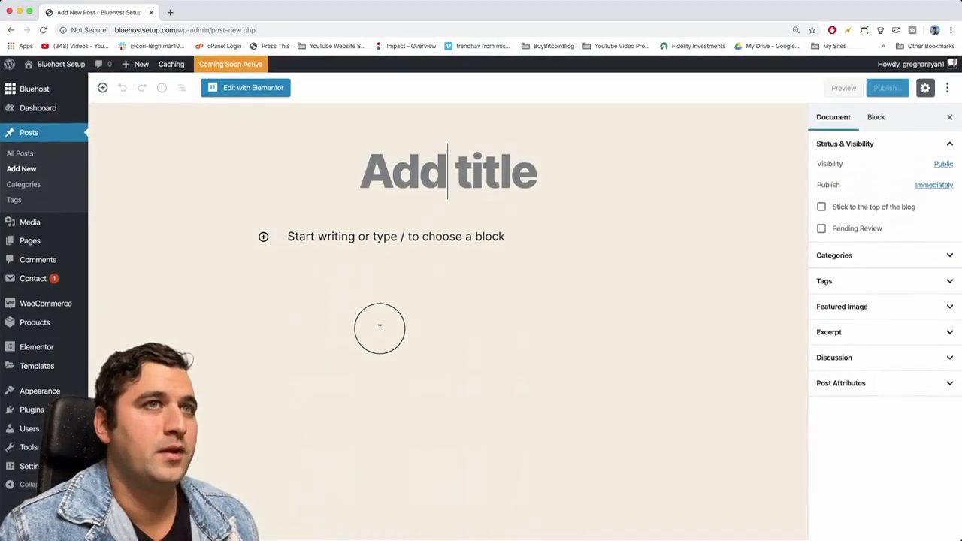
{"action": "left_click", "coordinate": [345, 240]}
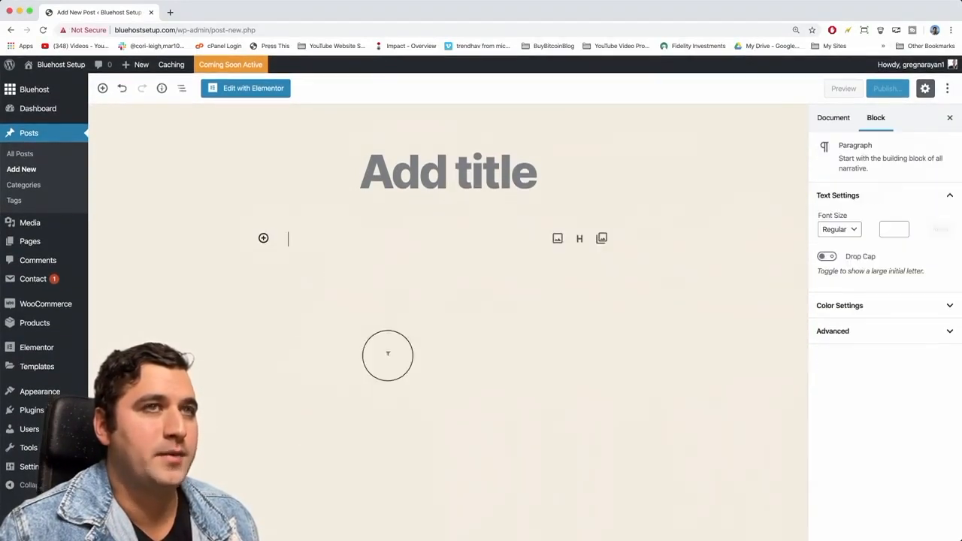
{"action": "left_click", "coordinate": [402, 184]}
{"action": "type", "text": "Wel"}
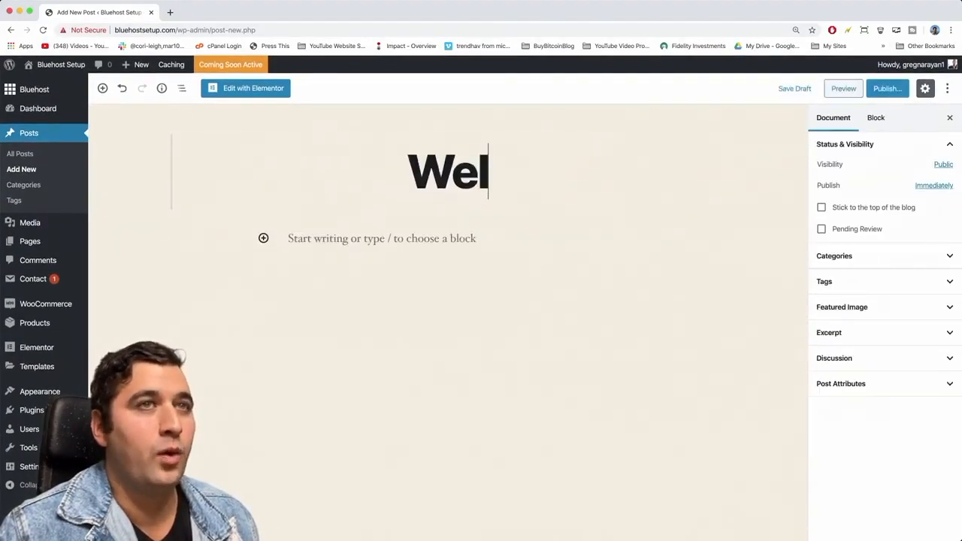
{"action": "type", "text": "come to the Blog!"}
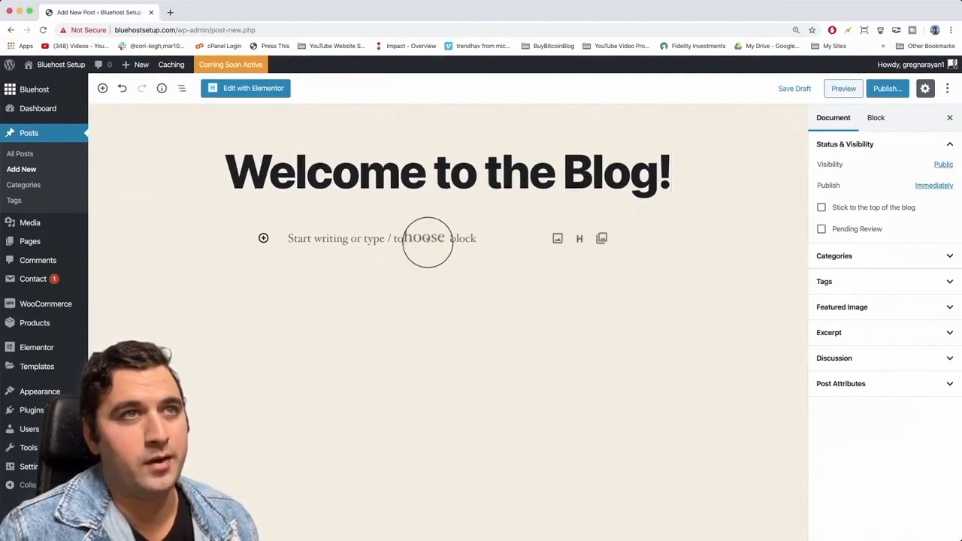
Step: Write the opening paragraph "This is my first post. I'm so glad you could stop by and read it :)" and add an image block below
{"action": "left_click", "coordinate": [428, 239]}
{"action": "type", "text": "This is my first post. I'm so glad you could stop by and read it :)"}
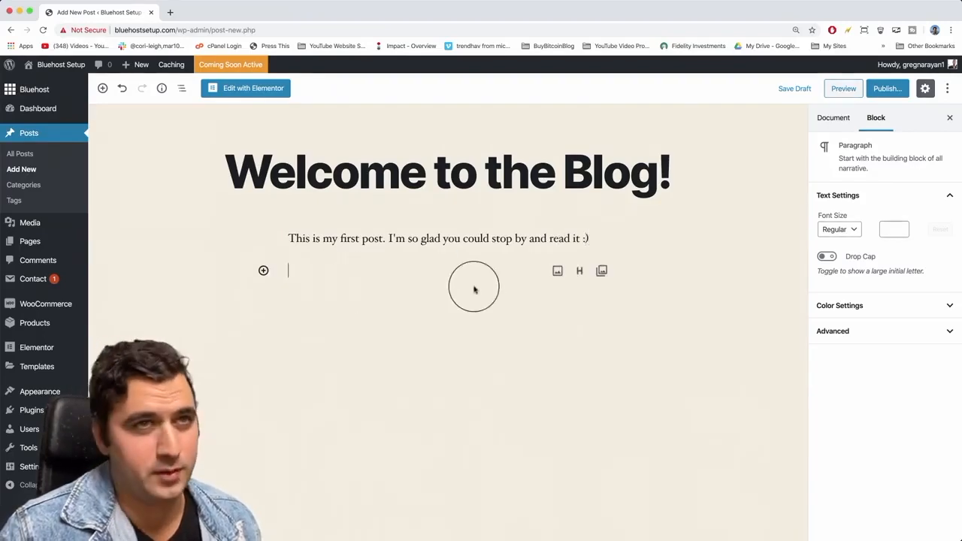
{"action": "left_click", "coordinate": [557, 271]}
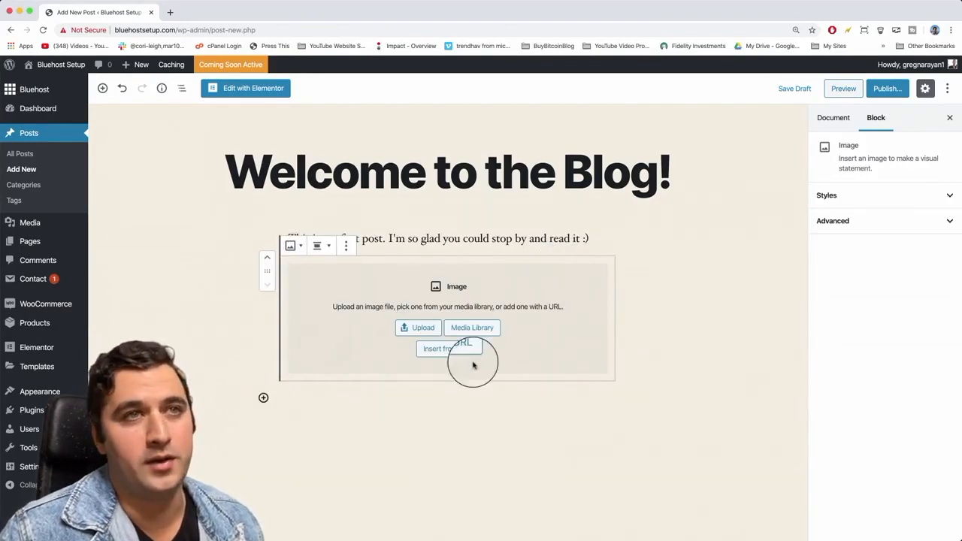
Step: Open pixabay.com in a new browser tab and search its free images for "futuristic"
{"action": "left_click", "coordinate": [170, 12]}
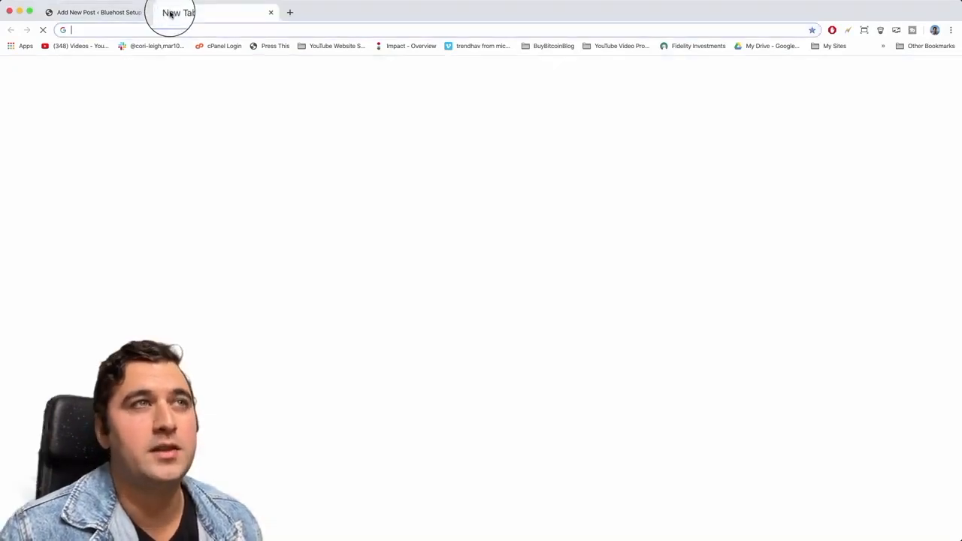
{"action": "type", "text": "pixabay.com"}
{"action": "key", "text": "Return"}
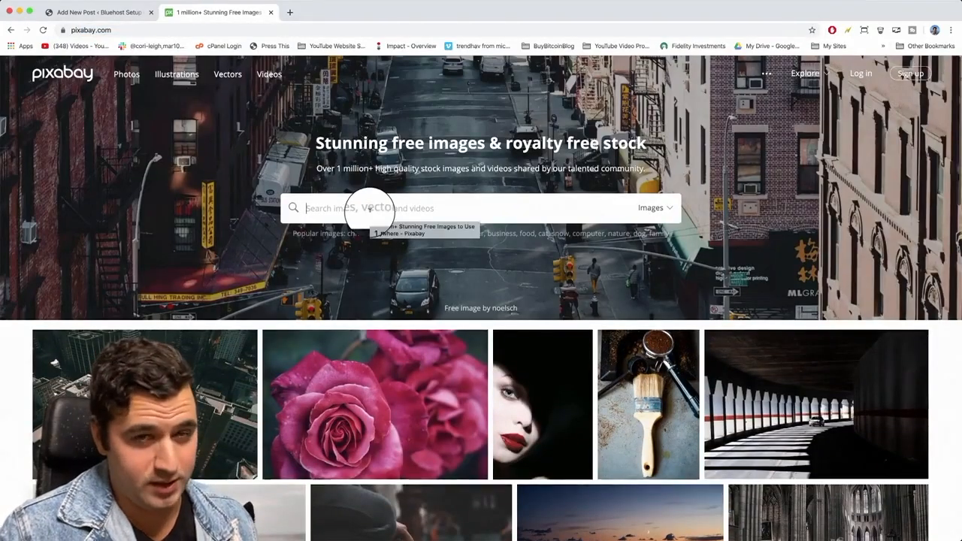
{"action": "type", "text": "futuristic"}
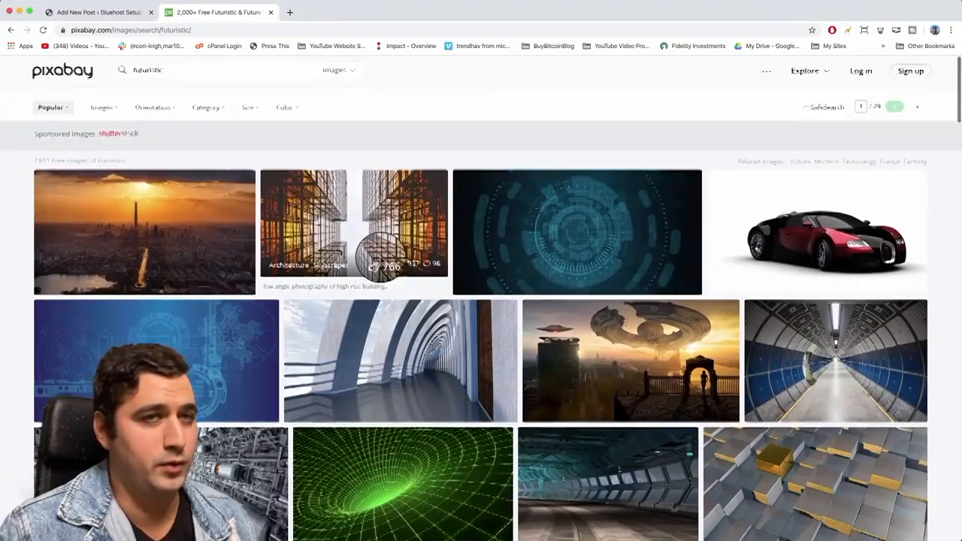
Step: Browse the futuristic image results and open the page of the modern office photo with the desk, staircase and large window
{"action": "scroll", "coordinate": [379, 262], "scroll_direction": "down", "scroll_amount": 4}
{"action": "scroll", "coordinate": [381, 261], "scroll_direction": "down", "scroll_amount": 6}
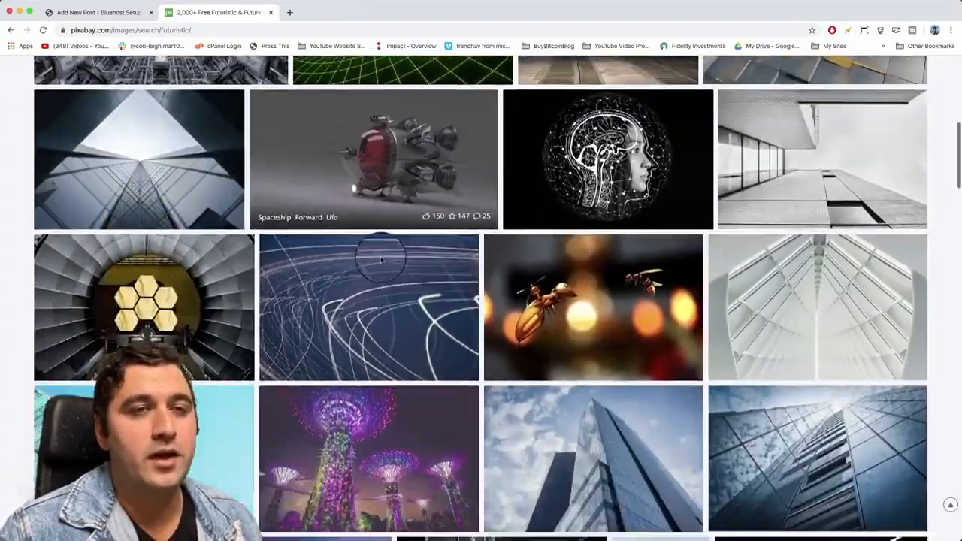
{"action": "scroll", "coordinate": [381, 261], "scroll_direction": "down", "scroll_amount": 5}
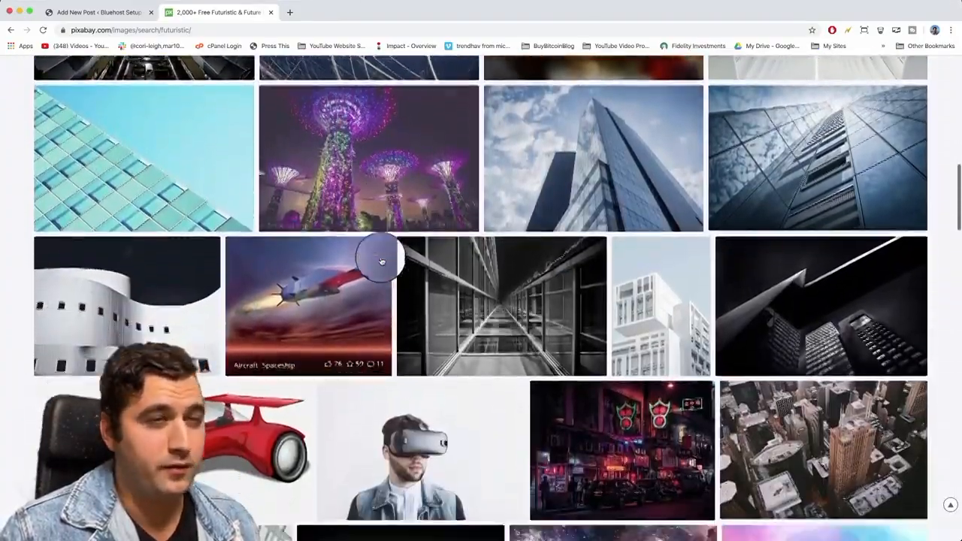
{"action": "scroll", "coordinate": [381, 261], "scroll_direction": "down", "scroll_amount": 5}
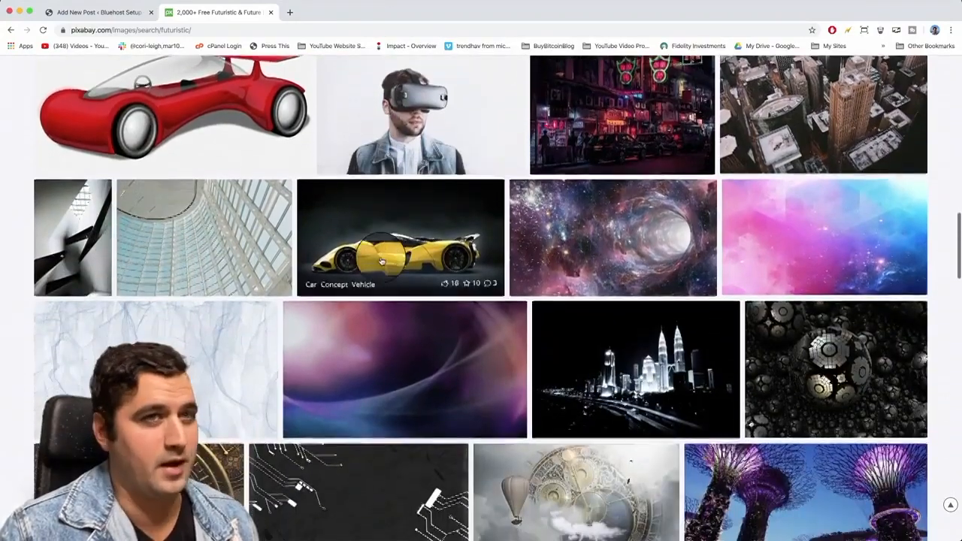
{"action": "scroll", "coordinate": [381, 260], "scroll_direction": "down", "scroll_amount": 1}
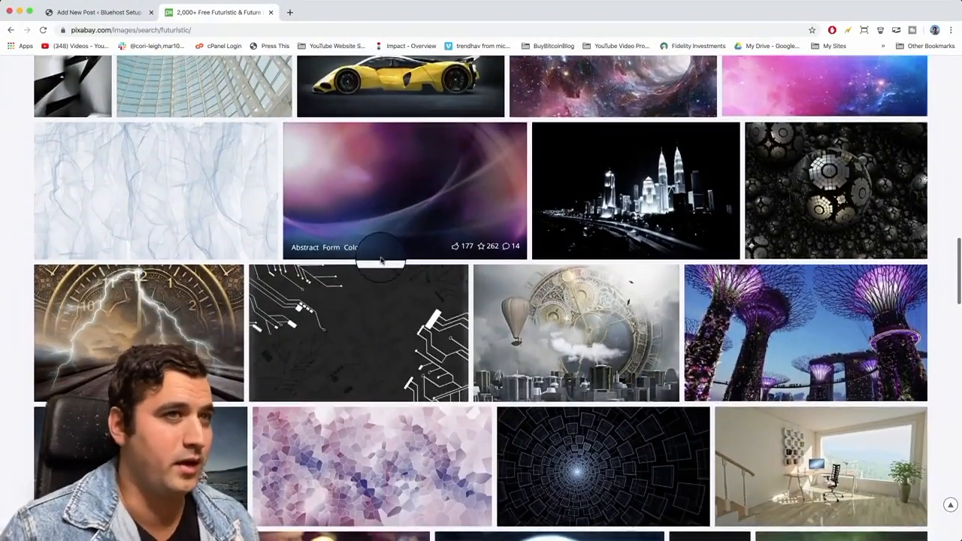
{"action": "scroll", "coordinate": [381, 261], "scroll_direction": "down", "scroll_amount": 3}
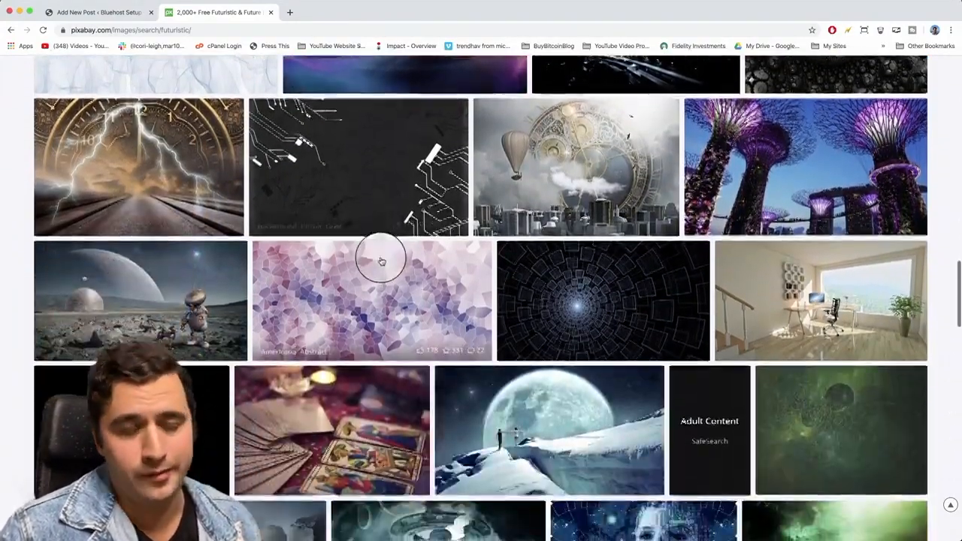
{"action": "scroll", "coordinate": [381, 261], "scroll_direction": "down", "scroll_amount": 1}
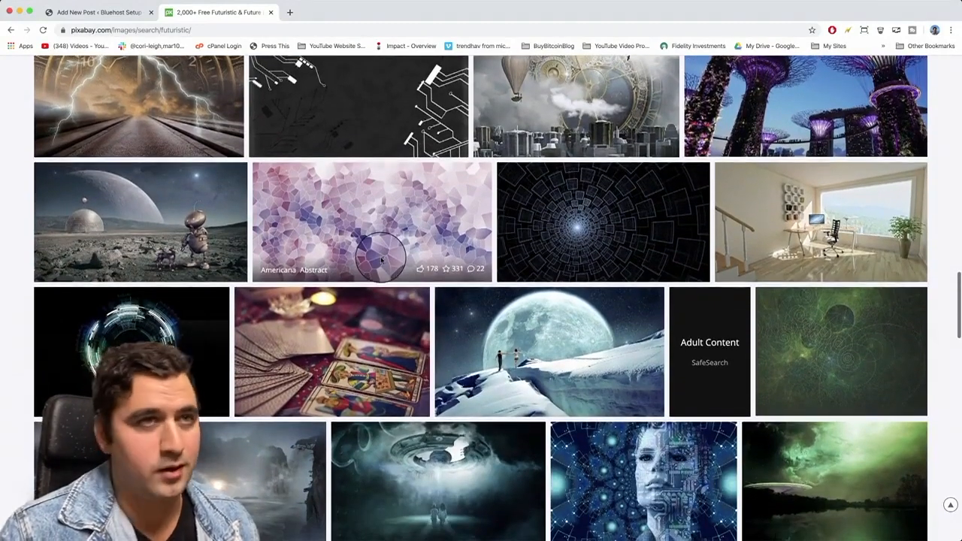
{"action": "left_click", "coordinate": [786, 244]}
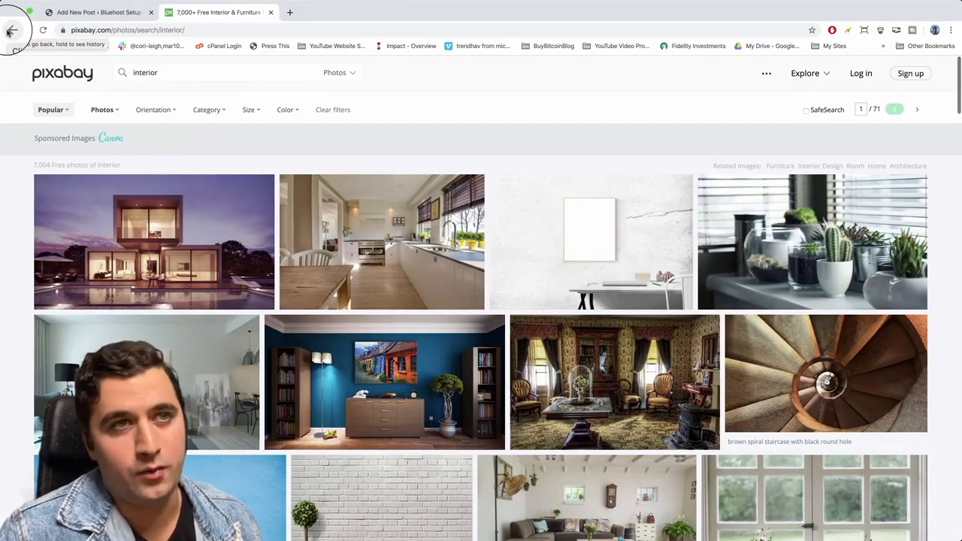
{"action": "left_click", "coordinate": [11, 31]}
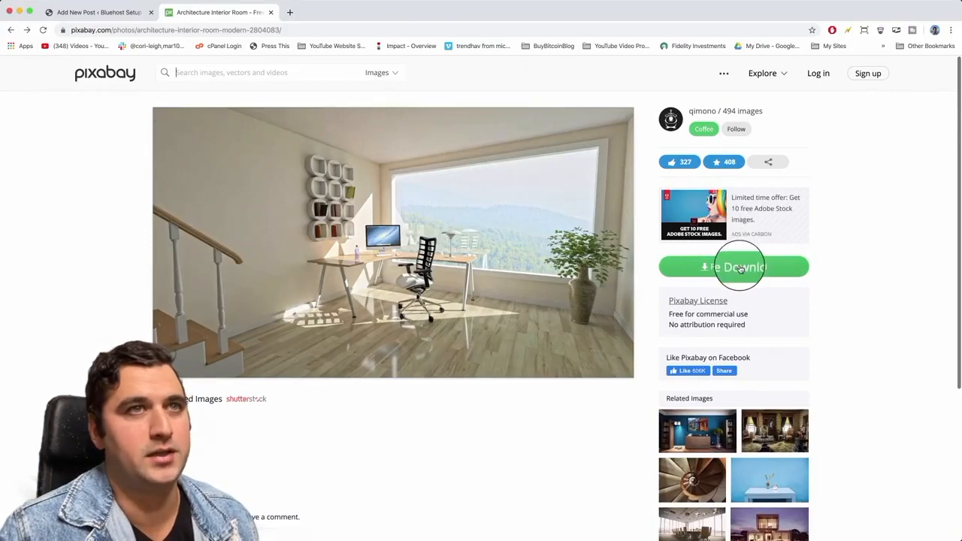
Step: Download the office photo in the 1280-pixel size and save it to the Desktop as a JPEG named "cool office"
{"action": "left_click", "coordinate": [740, 269]}
{"action": "left_click", "coordinate": [699, 347]}
{"action": "left_click", "coordinate": [430, 369]}
{"action": "left_click", "coordinate": [419, 313]}
{"action": "left_click", "coordinate": [433, 350]}
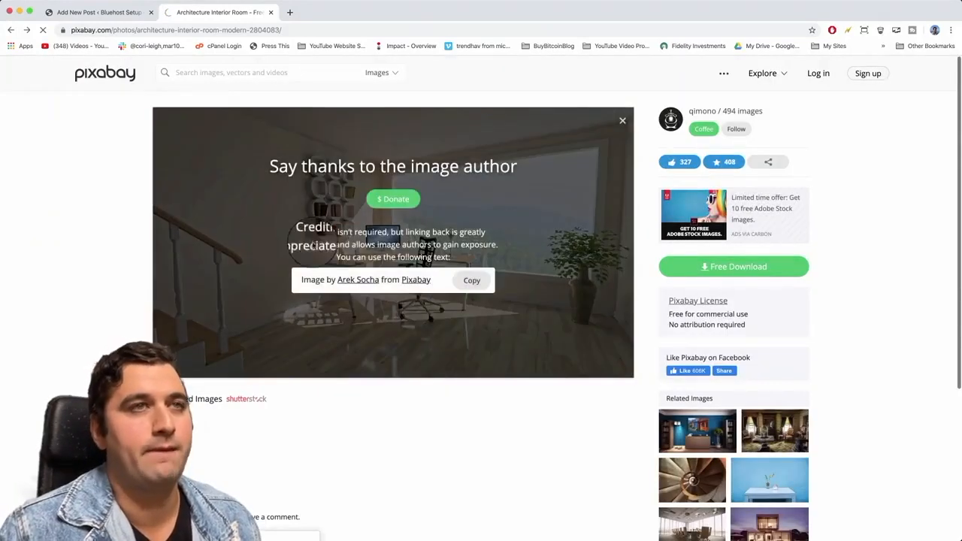
{"action": "left_click", "coordinate": [426, 199]}
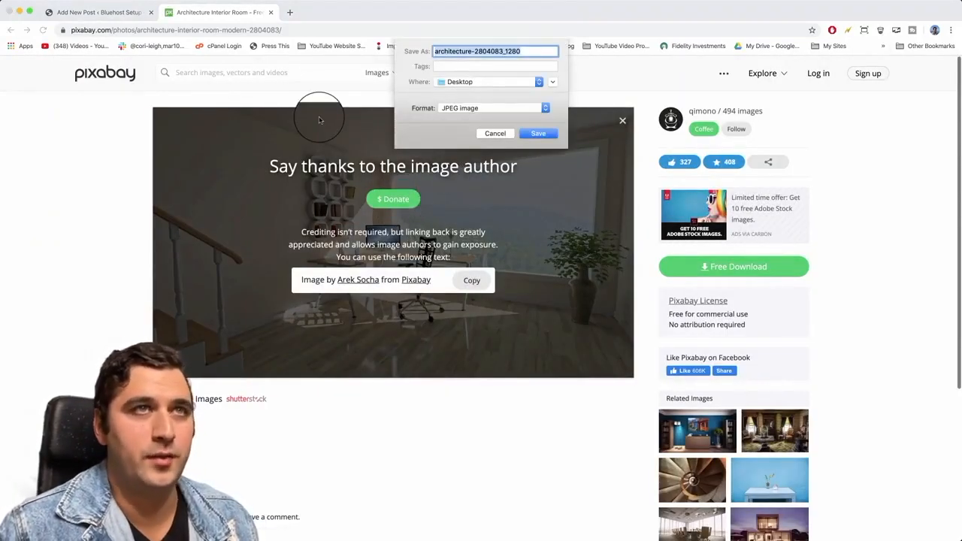
{"action": "type", "text": "cool office"}
{"action": "key", "text": "Return"}
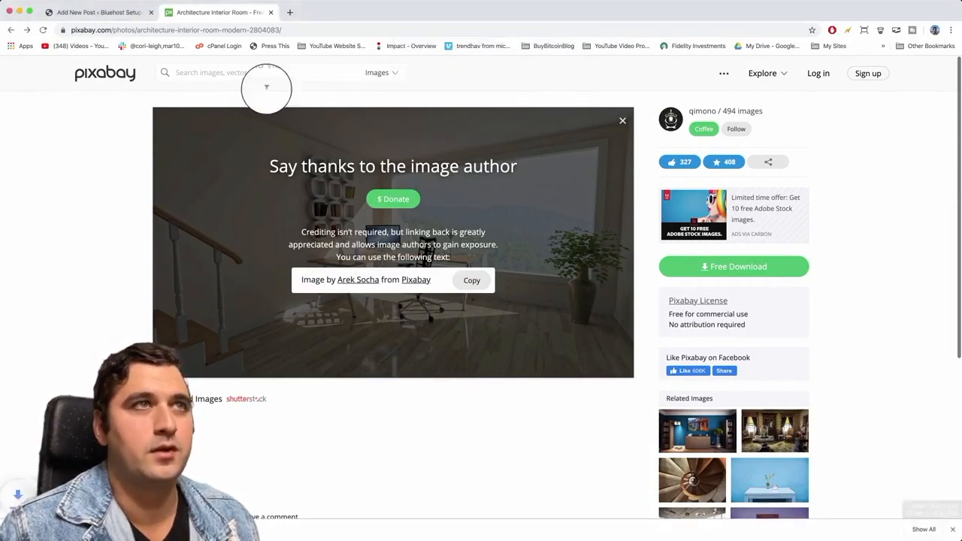
Step: Return to the post editor and upload cool office.jpg from the Desktop into the empty image block
{"action": "left_click", "coordinate": [85, 13]}
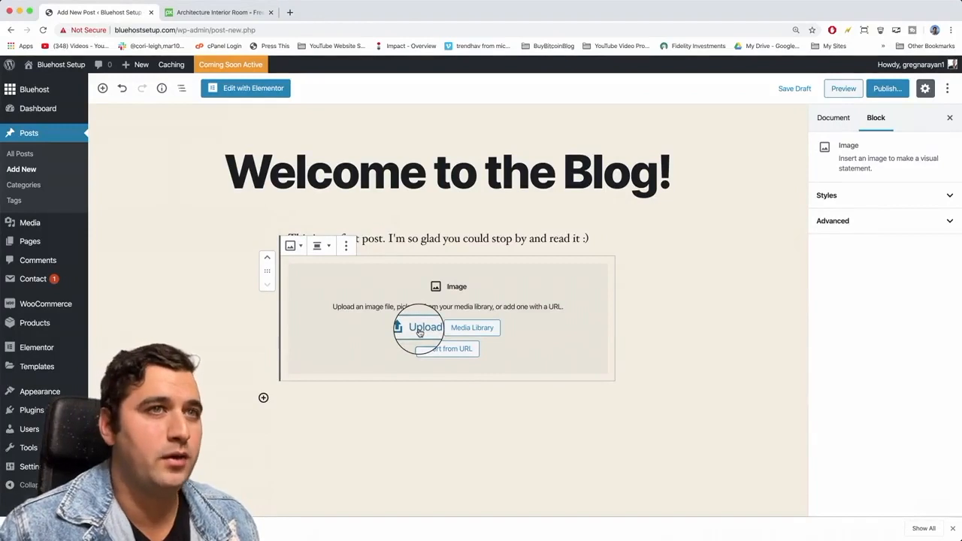
{"action": "left_click", "coordinate": [420, 330]}
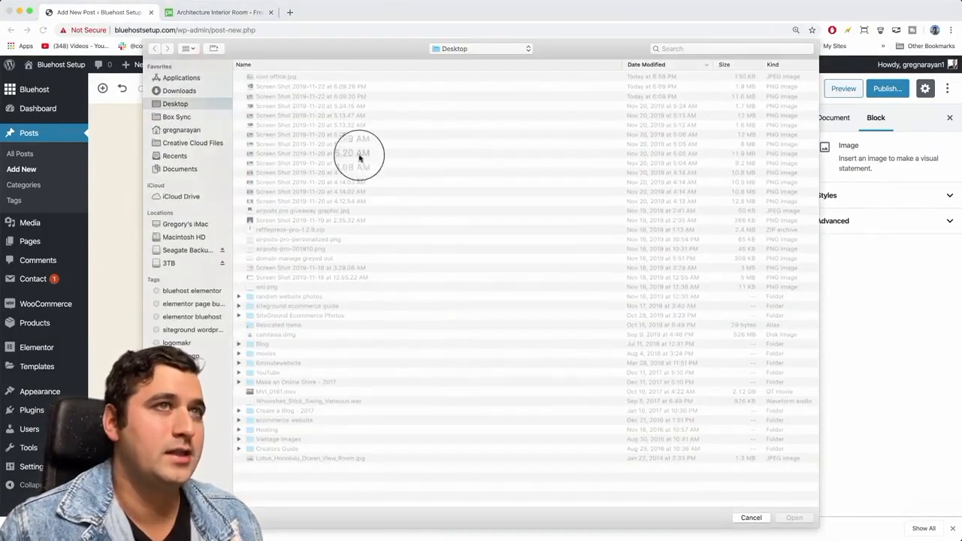
{"action": "left_click", "coordinate": [276, 75]}
{"action": "left_click", "coordinate": [794, 517]}
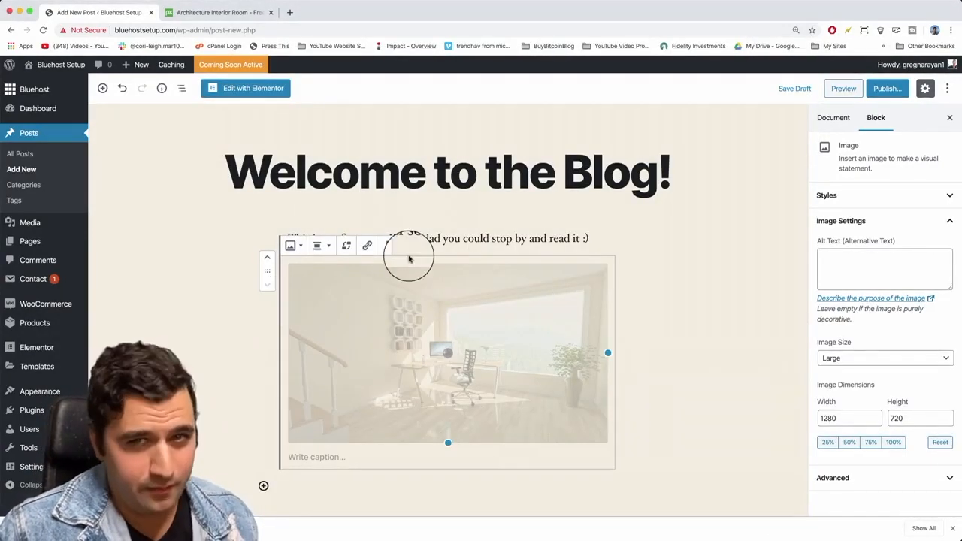
Step: Add a paragraph between the opening text and the image reading "I'll leave you a picture of my cool new office."
{"action": "left_click", "coordinate": [607, 239]}
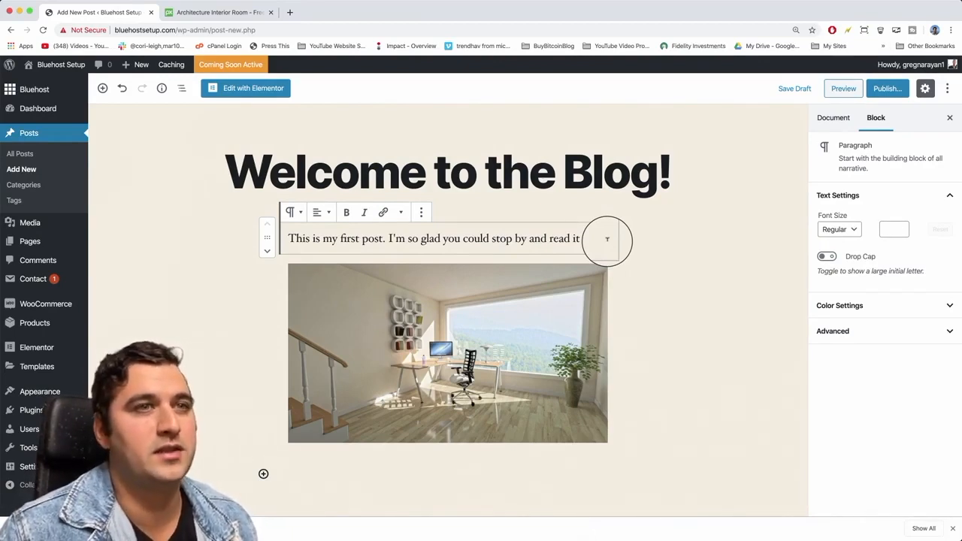
{"action": "type", "text": ":)"}
{"action": "key", "text": "Return"}
{"action": "type", "text": "I'll leave"}
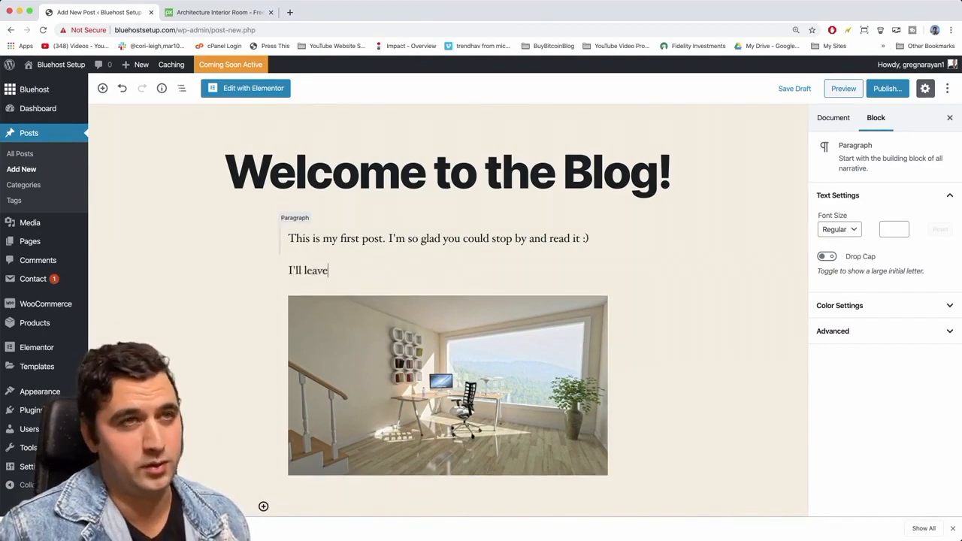
{"action": "type", "text": " you a picture of my cool new office."}
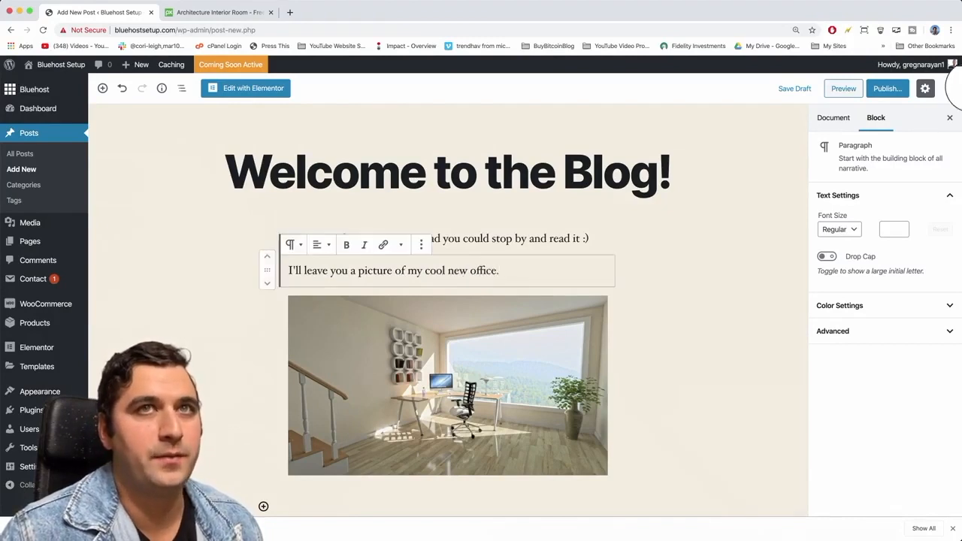
Step: Publish the post immediately with public visibility, and view the live post to check its title, text and image
{"action": "left_click", "coordinate": [887, 88]}
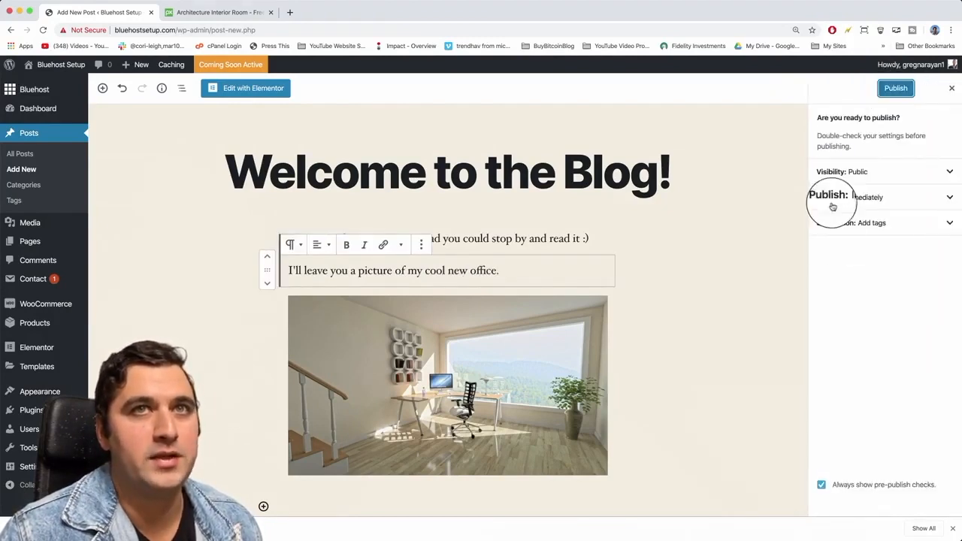
{"action": "left_click", "coordinate": [895, 88]}
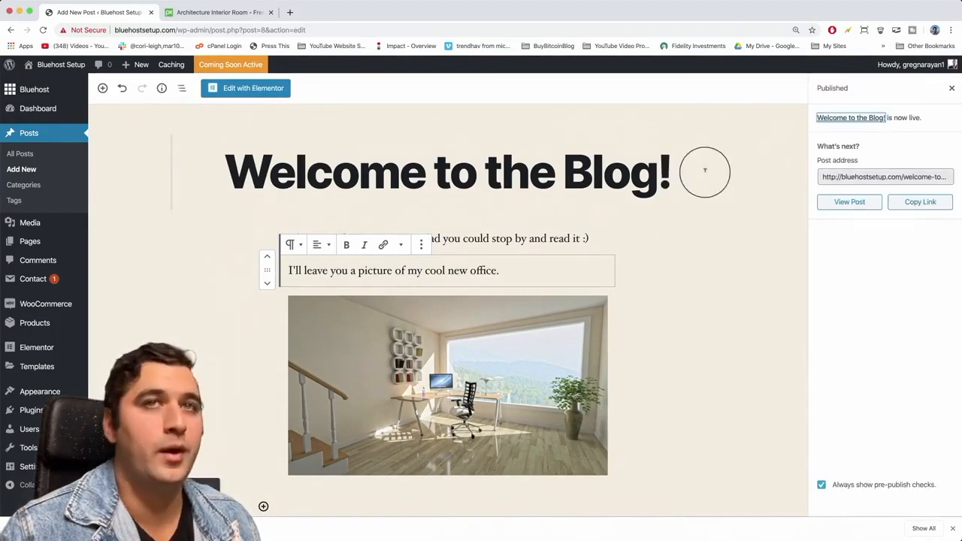
{"action": "left_click", "coordinate": [828, 203]}
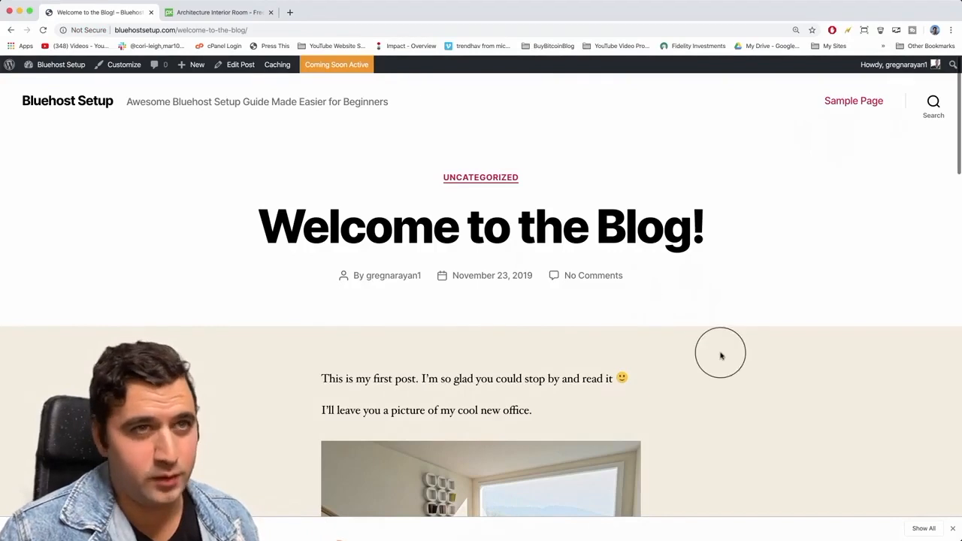
{"action": "scroll", "coordinate": [720, 355], "scroll_direction": "down", "scroll_amount": 3}
{"action": "scroll", "coordinate": [720, 355], "scroll_direction": "down", "scroll_amount": 2}
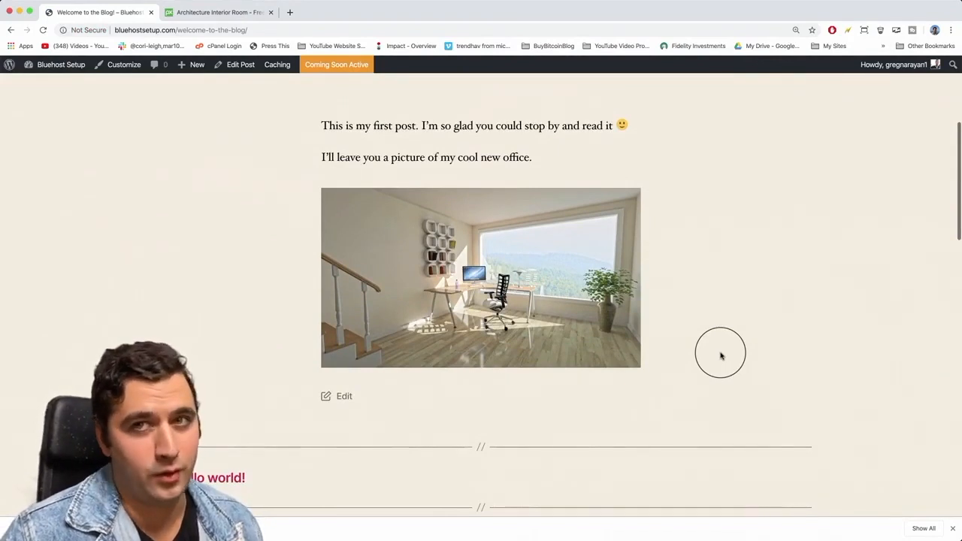
{"action": "scroll", "coordinate": [720, 355], "scroll_direction": "up", "scroll_amount": 5}
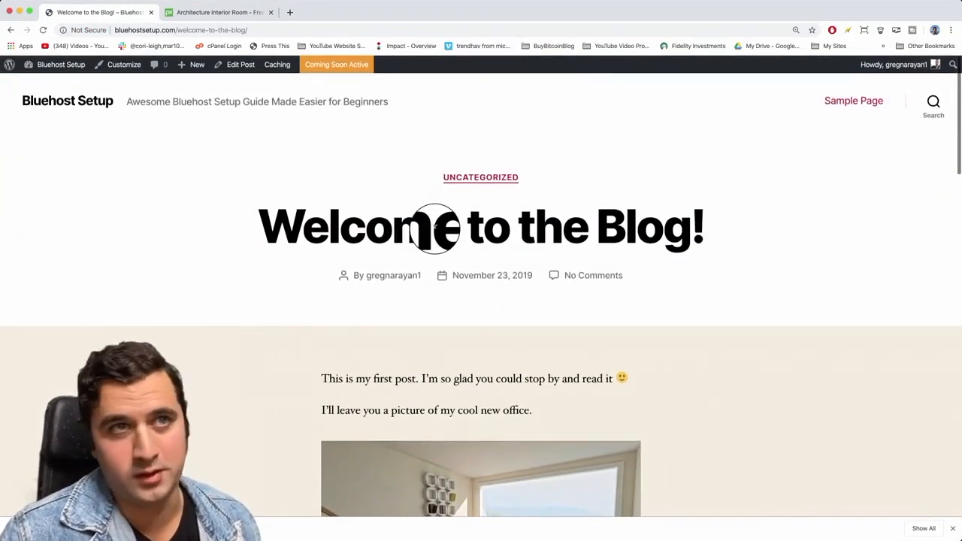